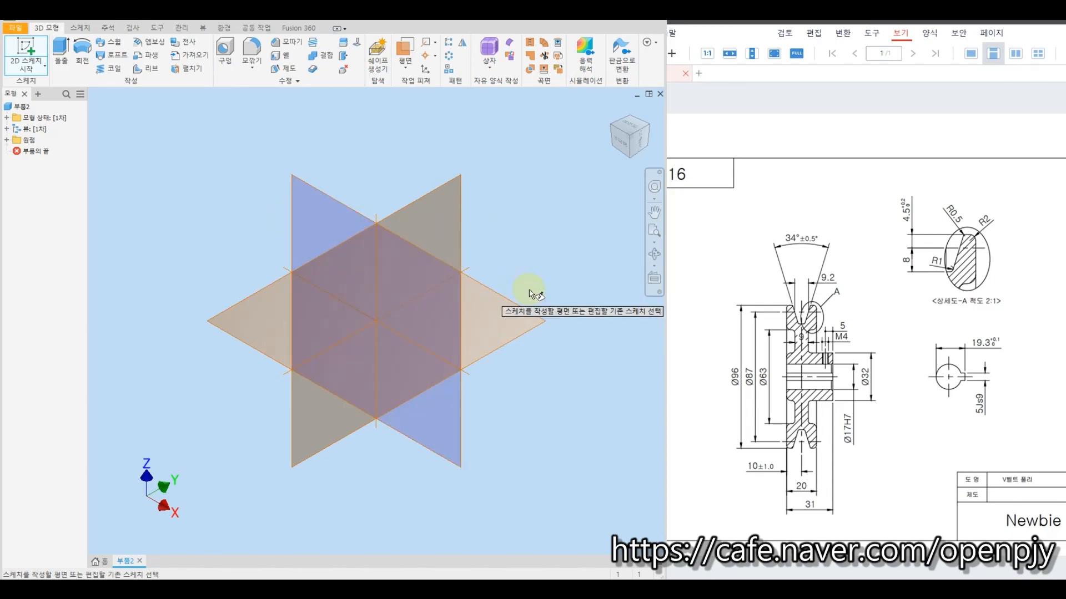
# On the XY plane, sketch a closed half-groove profile from the origin, about 43 mm wide and 247 mm tall, with its inner edge about 205 mm high.
pyautogui.click(508, 304)
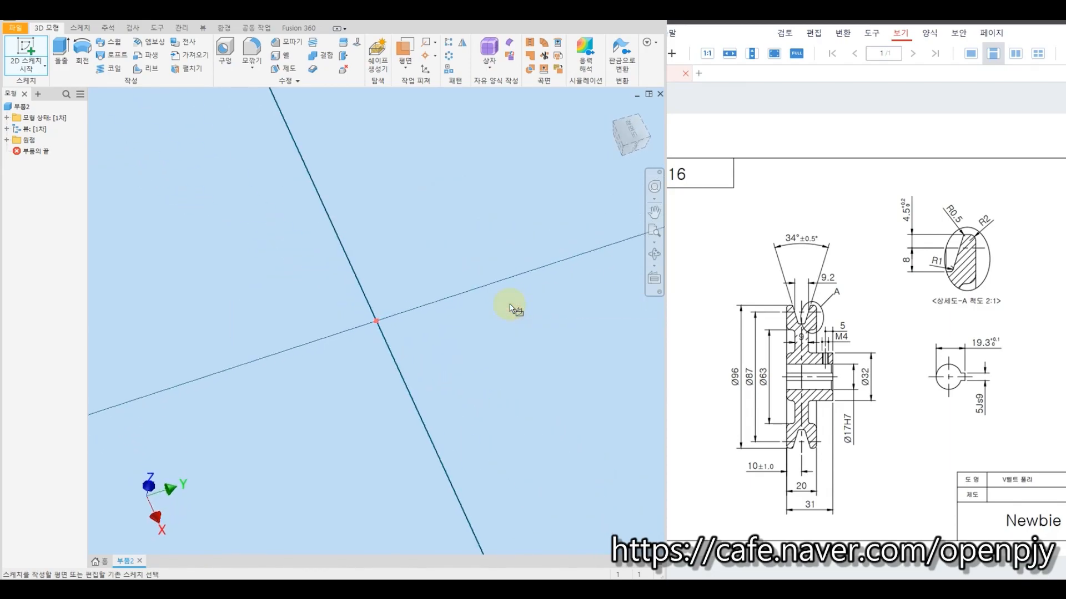
pyautogui.click(635, 135)
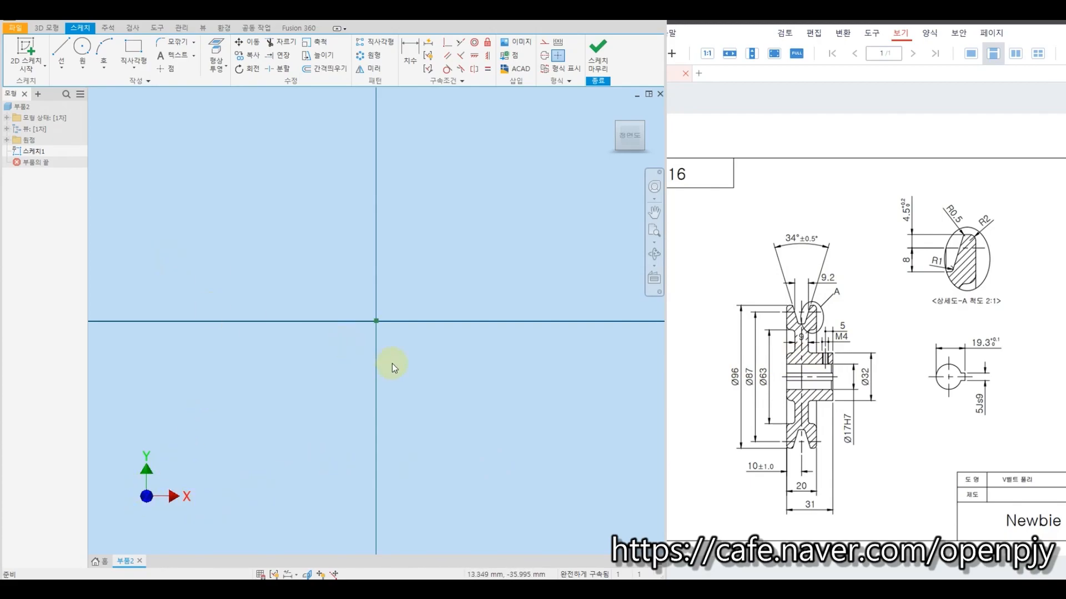
pyautogui.click(63, 50)
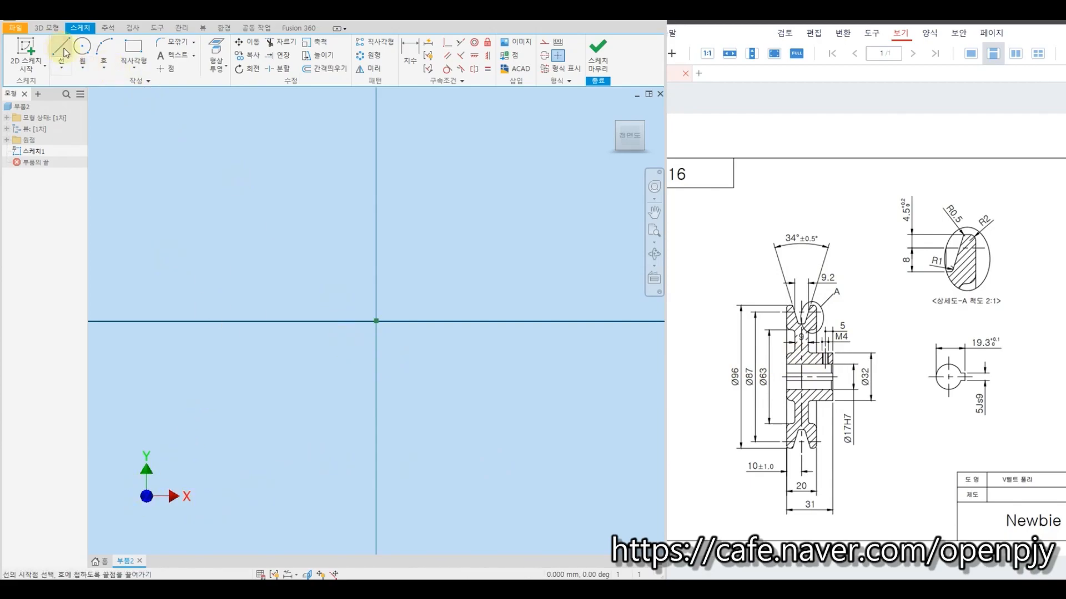
pyautogui.click(376, 321)
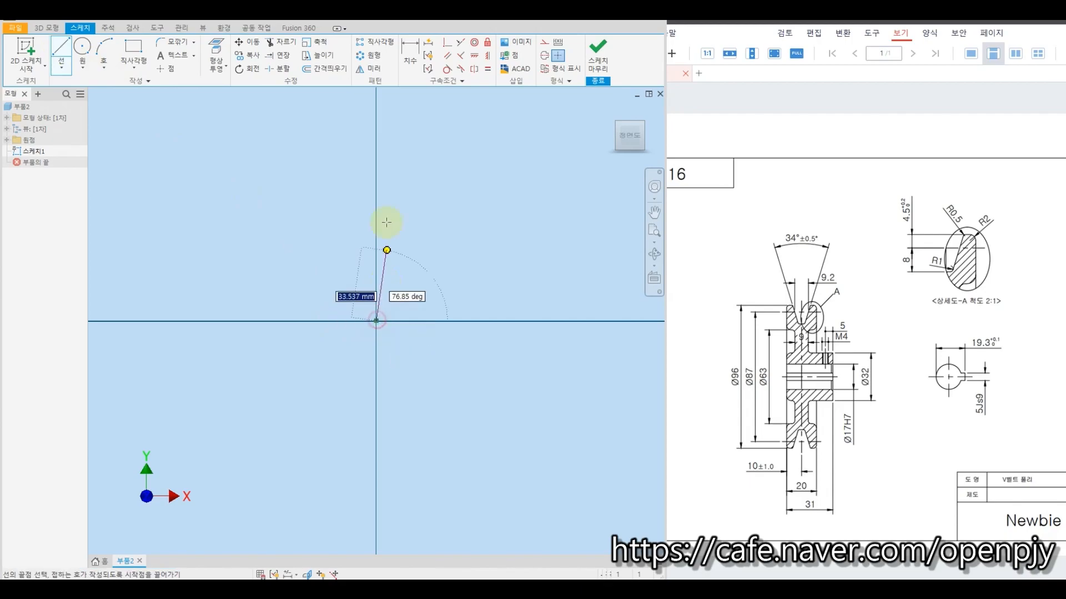
pyautogui.scroll(-3, 373, 202)
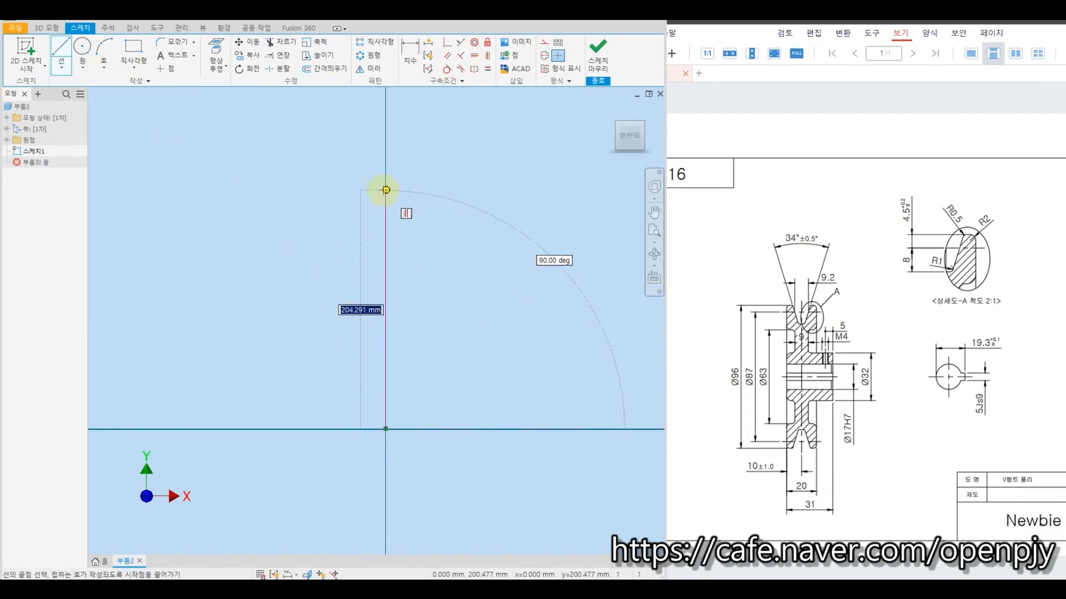
pyautogui.click(386, 190)
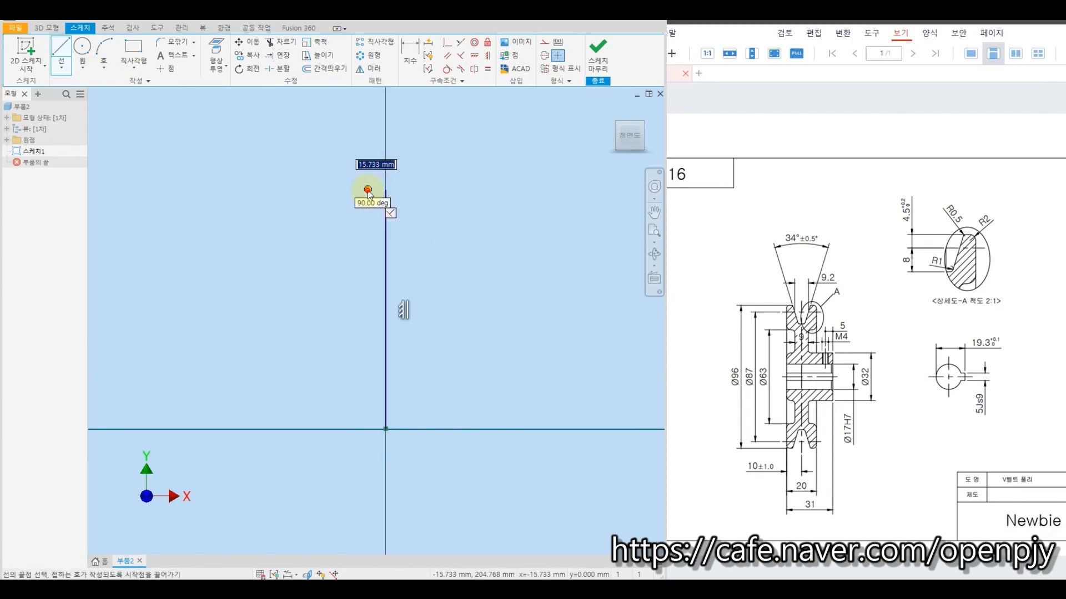
pyautogui.click(367, 189)
pyautogui.click(349, 141)
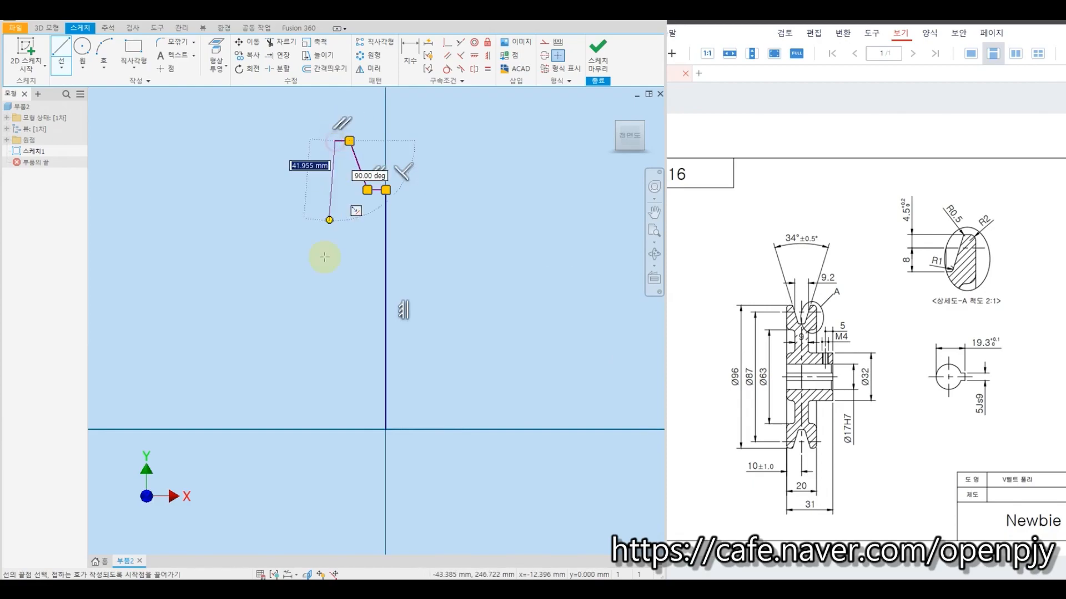
pyautogui.click(335, 140)
pyautogui.click(335, 429)
pyautogui.click(386, 429)
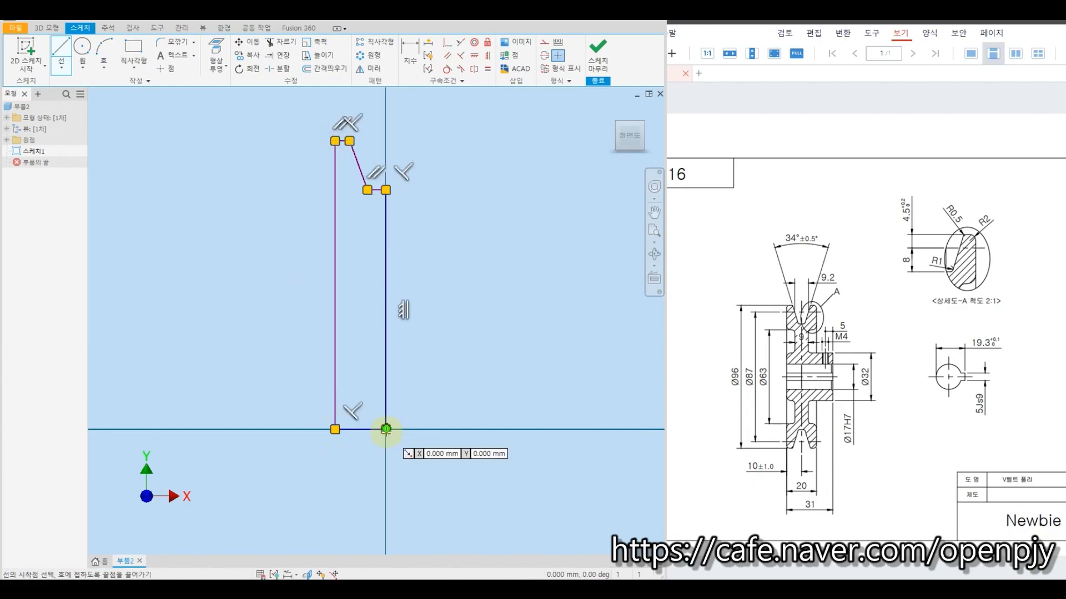
pyautogui.press('Escape')
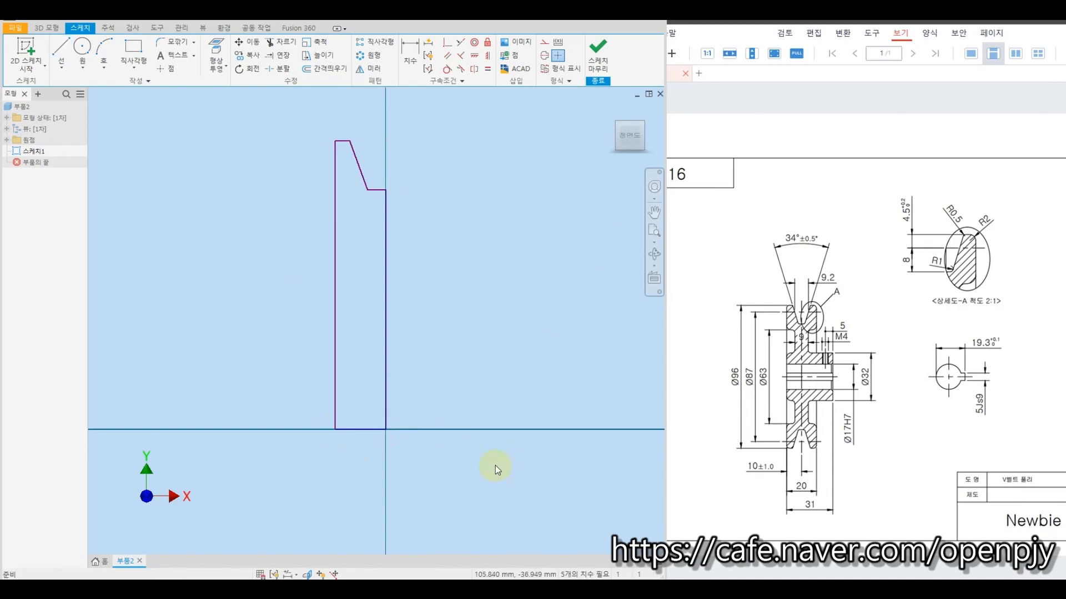
# Draw a horizontal reference line from the upper part of the sloped groove edge out past the profile's vertical centre edge.
pyautogui.click(61, 49)
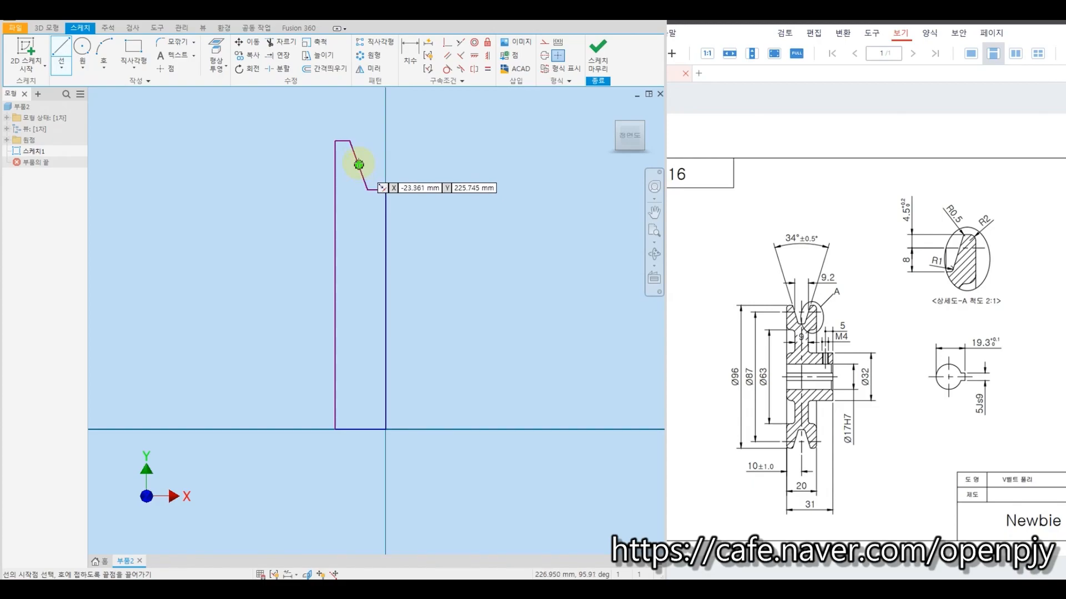
pyautogui.click(354, 154)
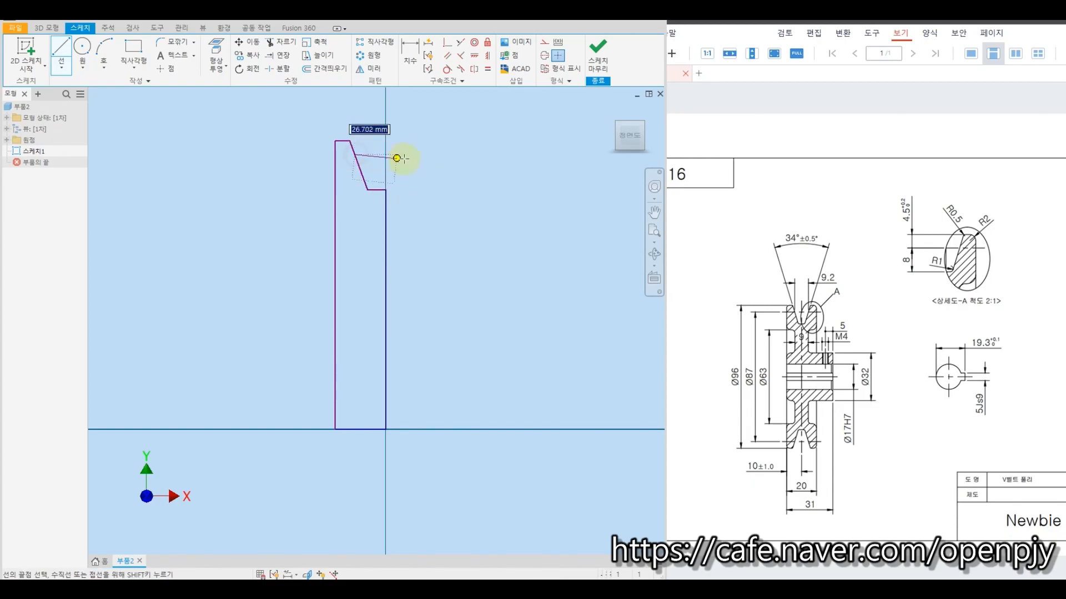
pyautogui.click(420, 155)
pyautogui.press('Escape')
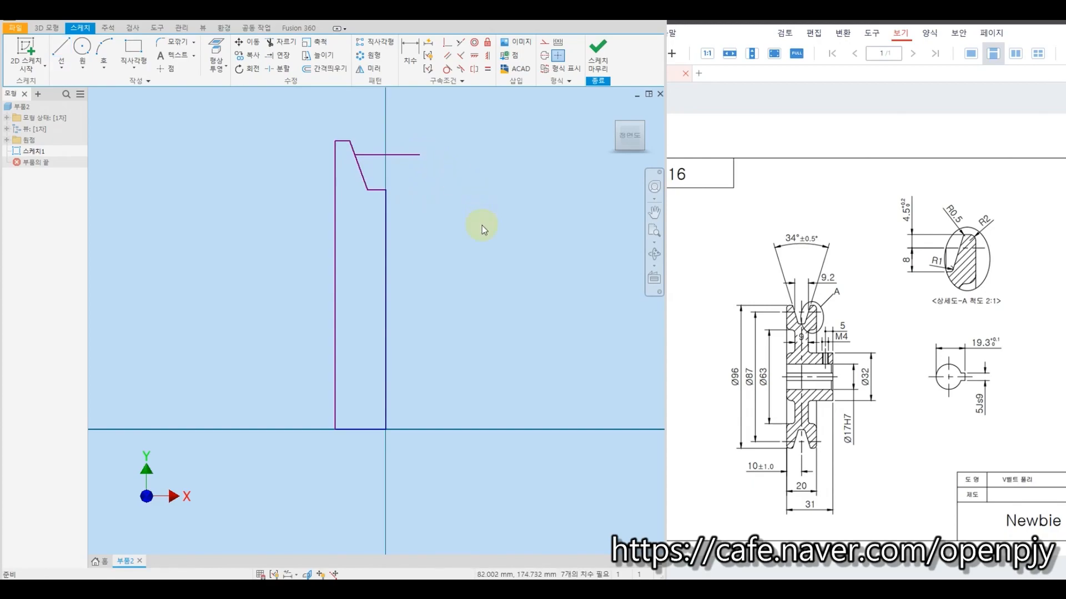
# Dimension the horizontal distance from the reference line's start on the slope to the vertical centre edge as 9.2/2.
pyautogui.press('d')
pyautogui.click(385, 222)
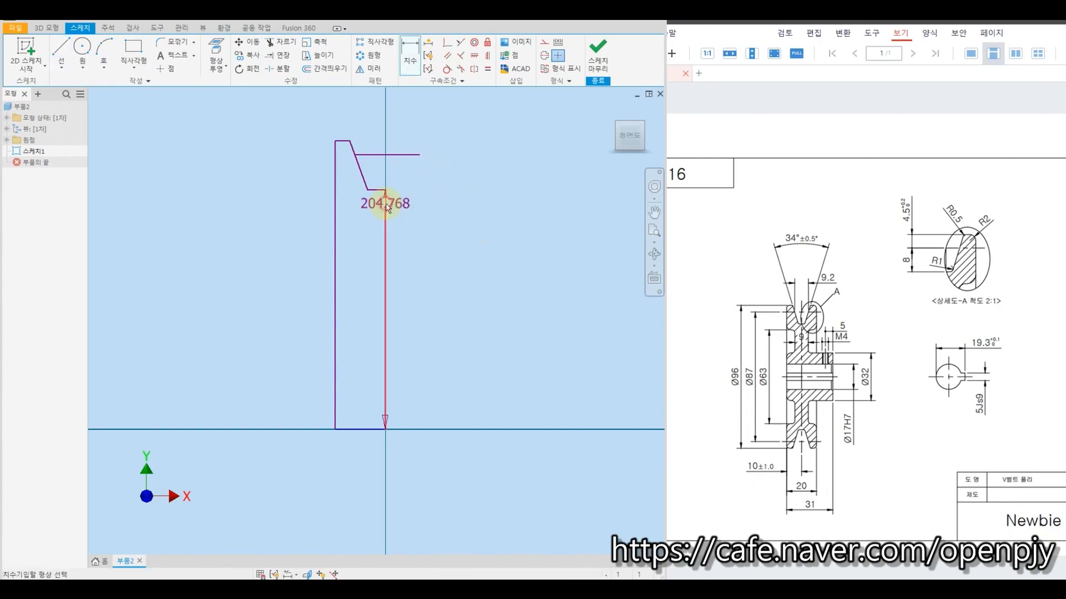
pyautogui.click(354, 154)
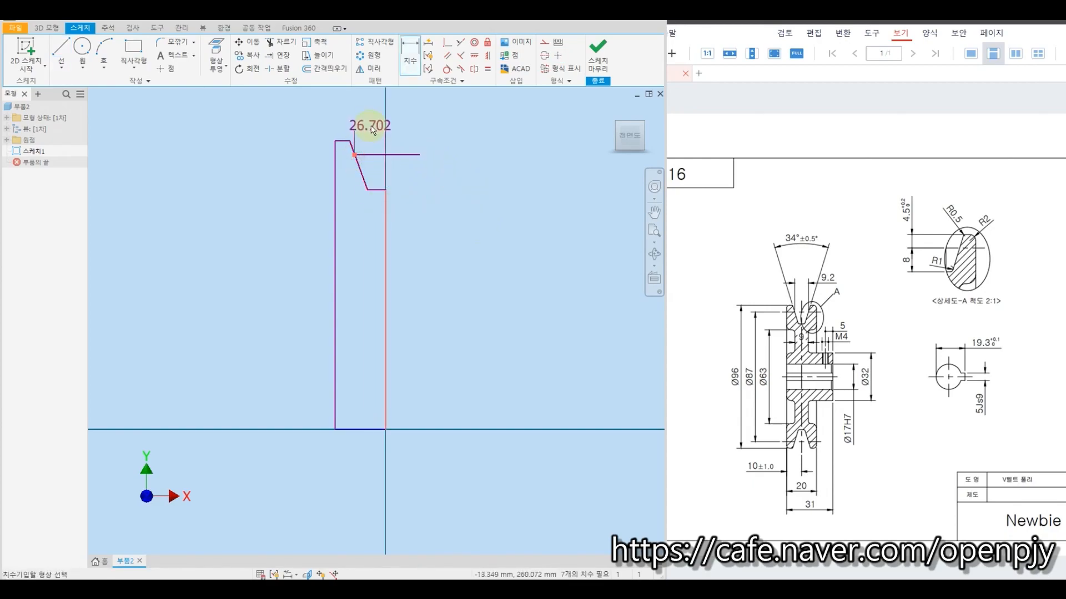
pyautogui.click(371, 129)
pyautogui.write('9.2/2')
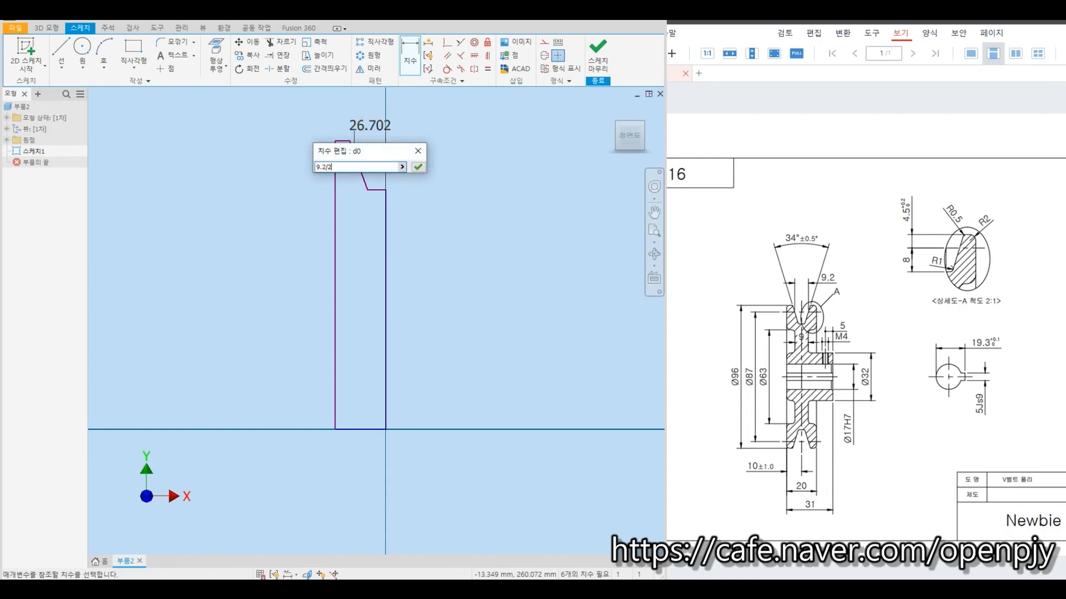
pyautogui.press('Return')
# Dimension the vertical distance between the horizontal reference line and the profile's top edge as 4.5 mm.
pyautogui.scroll(5, 389, 400)
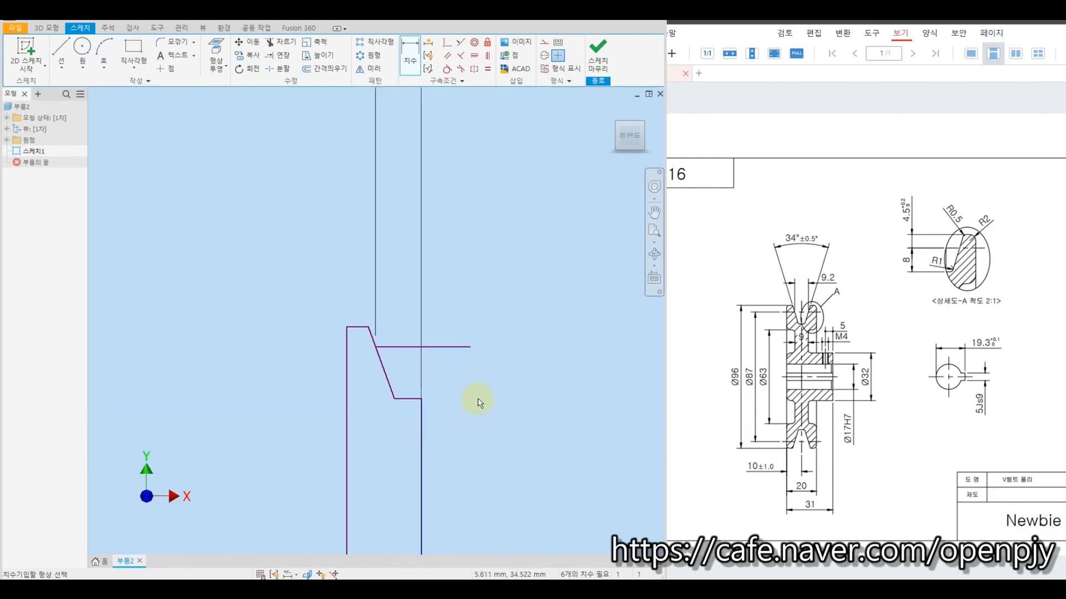
pyautogui.click(452, 347)
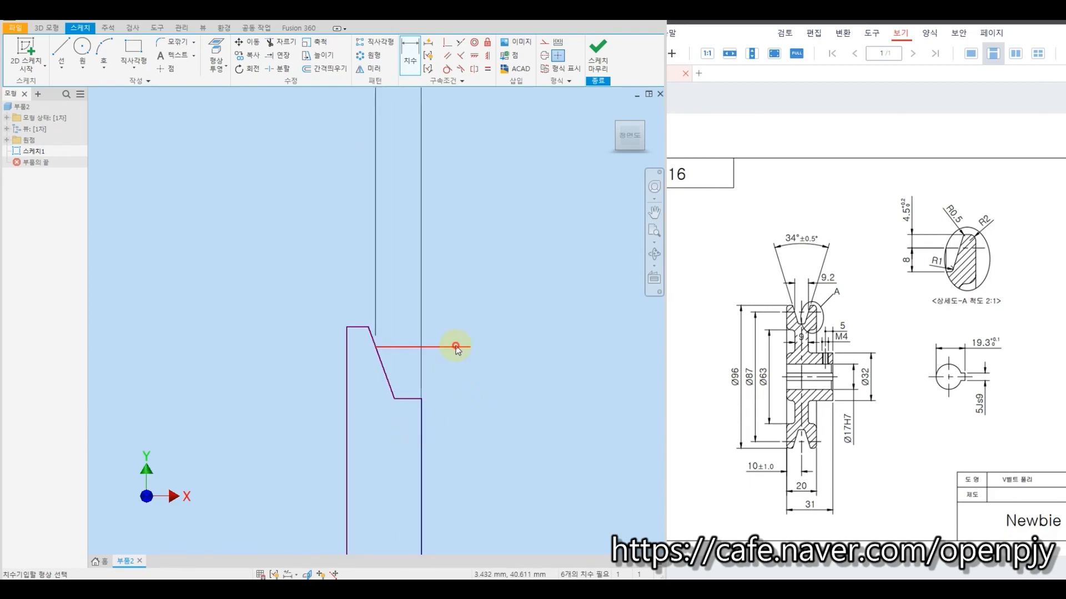
pyautogui.click(365, 330)
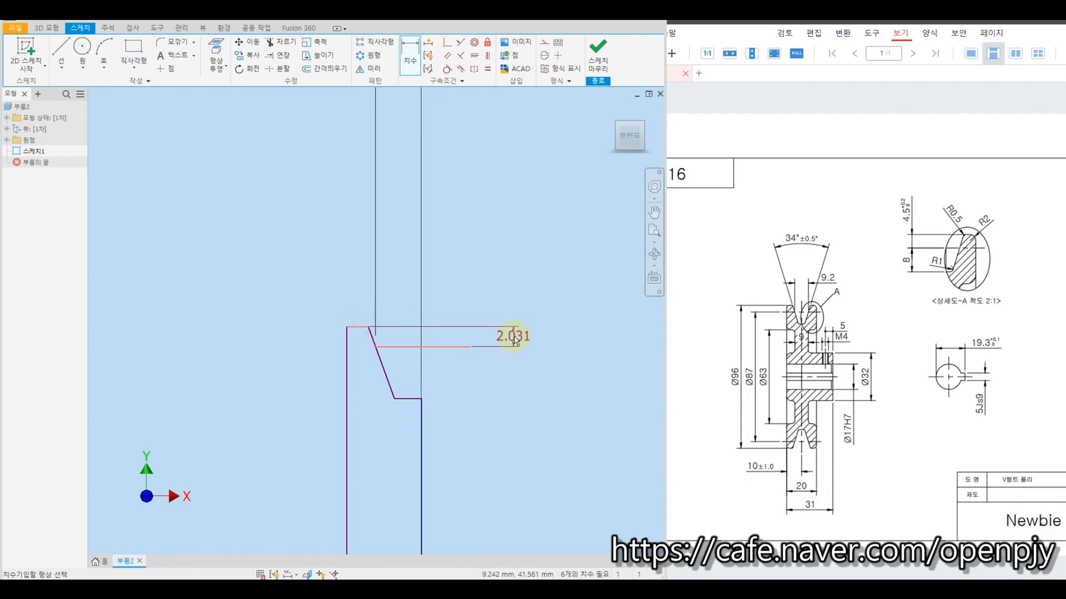
pyautogui.click(514, 340)
pyautogui.write('4.5')
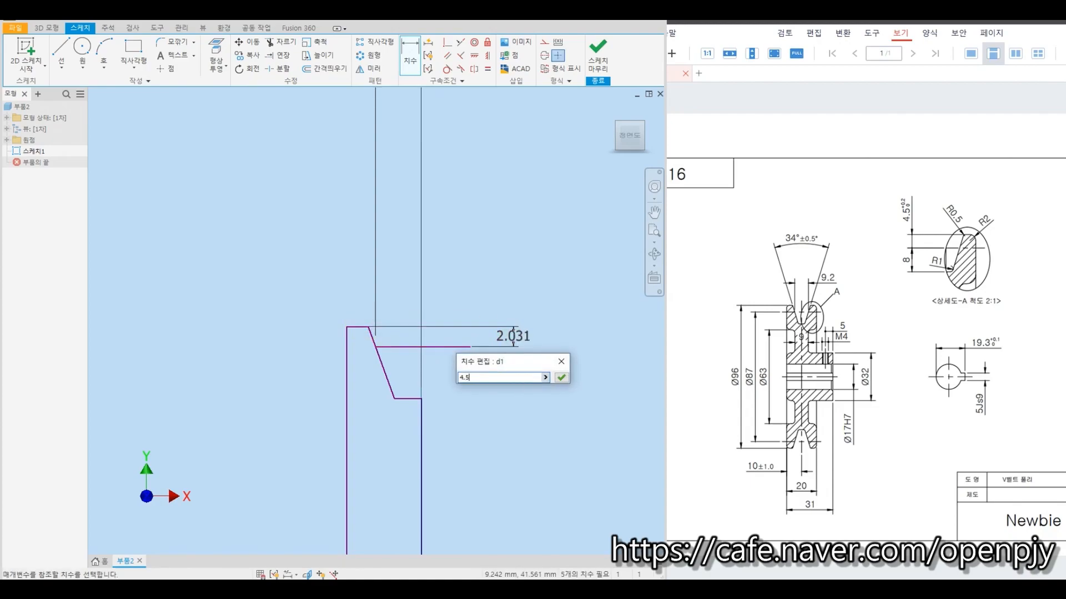
pyautogui.press('Return')
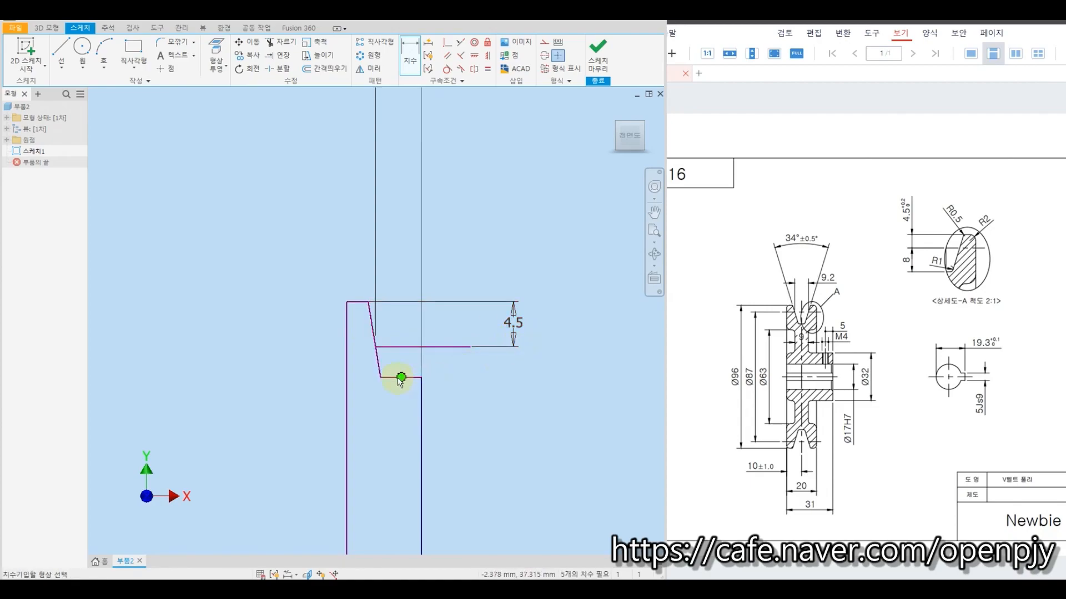
# Dimension the vertical distance between the groove's bottom edge and the horizontal reference line as 8 mm.
pyautogui.click(416, 379)
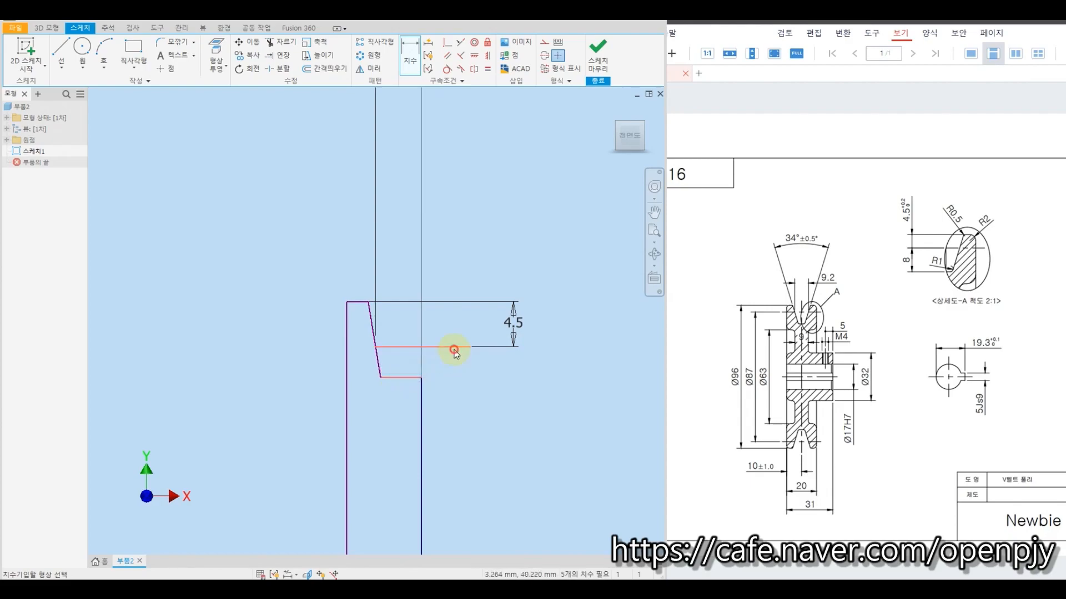
pyautogui.click(452, 348)
pyautogui.click(511, 364)
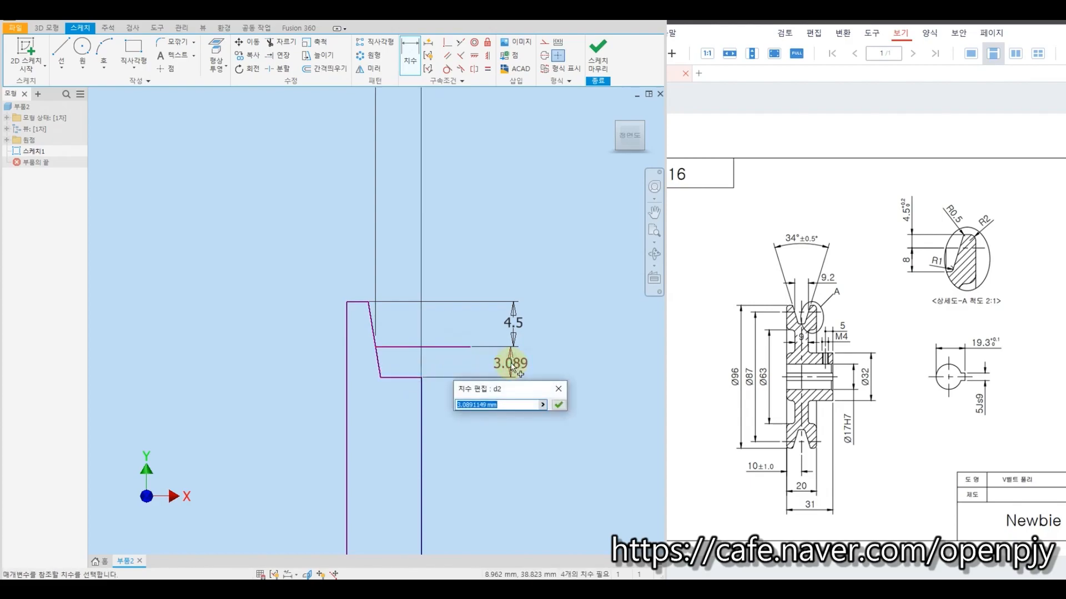
pyautogui.write('8')
pyautogui.press('Return')
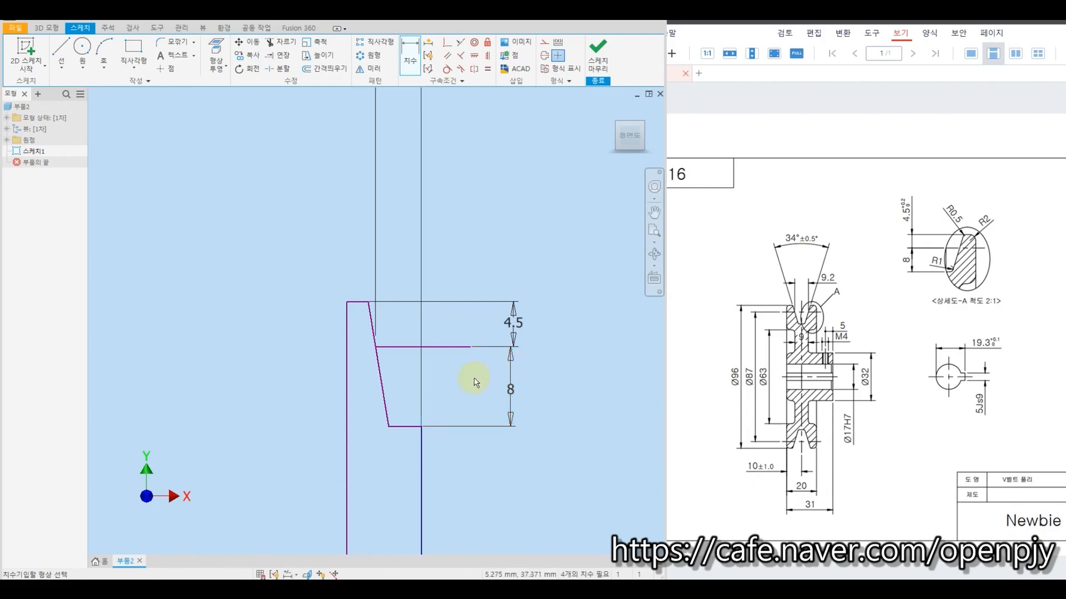
# Dimension the width between the profile's two long vertical edges as 10 mm.
pyautogui.scroll(-3, 474, 379)
pyautogui.moveTo(497, 468); pyautogui.dragTo(472, 238, button='middle')
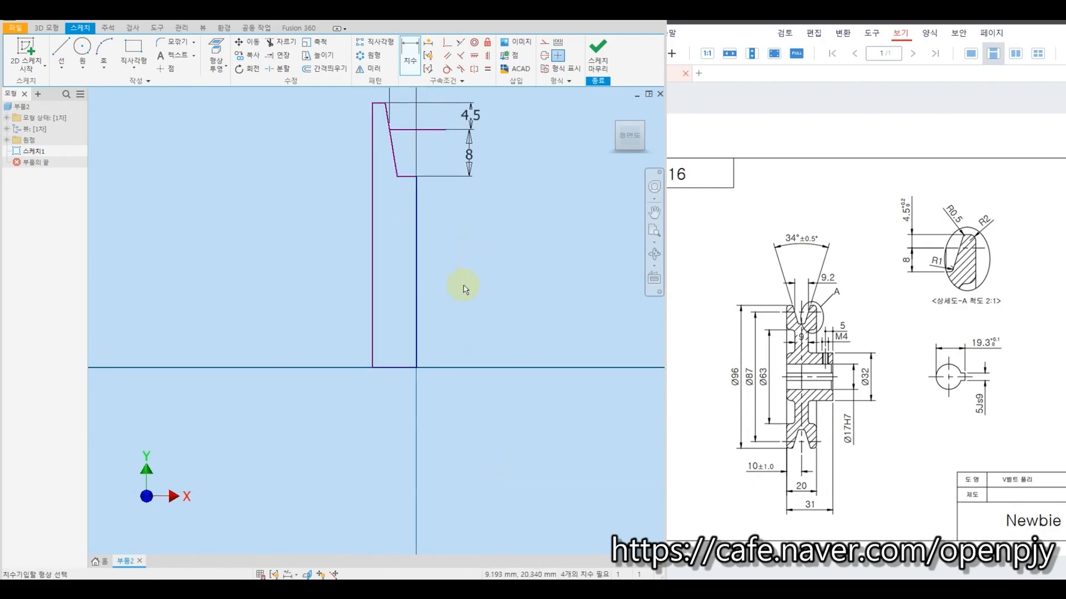
pyautogui.click(417, 327)
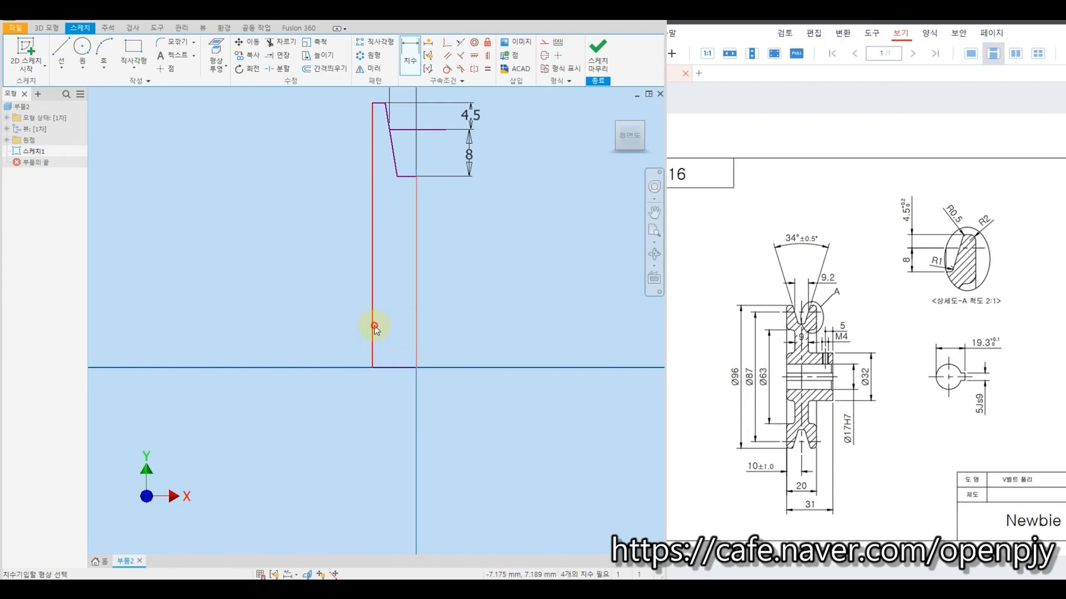
pyautogui.click(375, 329)
pyautogui.click(384, 395)
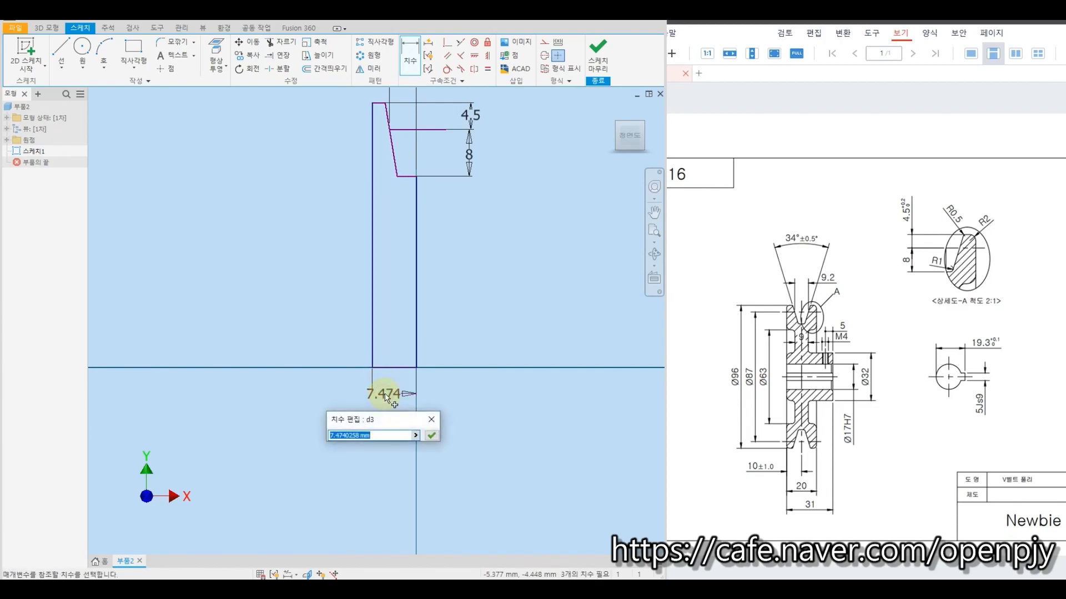
pyautogui.write('10')
pyautogui.press('Return')
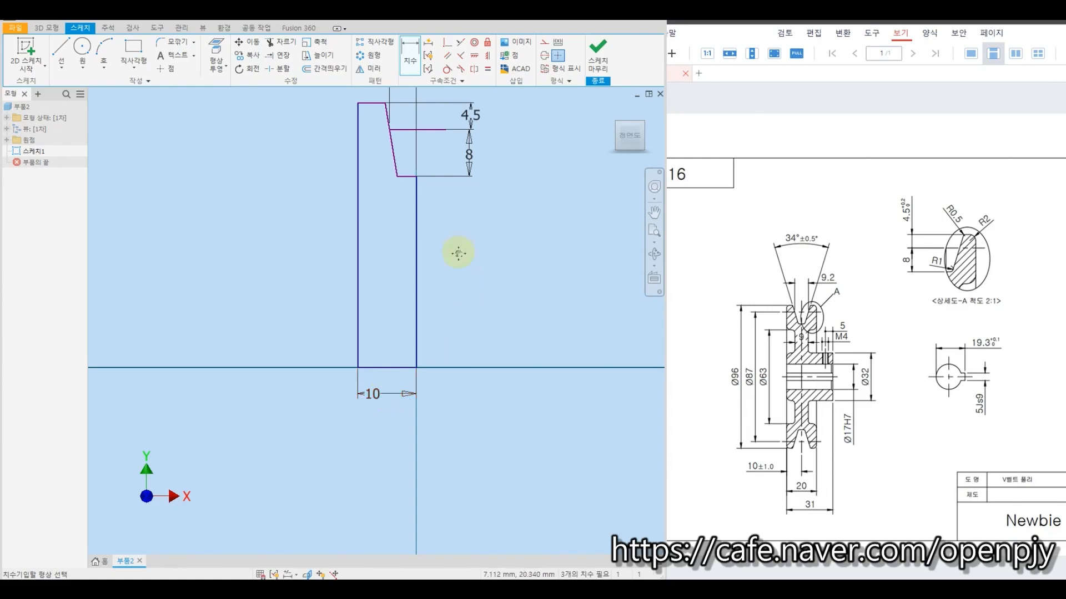
# Dimension the angle between the sloped groove edge and the vertical centre edge as 17 degrees.
pyautogui.moveTo(457, 249); pyautogui.dragTo(483, 348, button='middle')
pyautogui.click(436, 294)
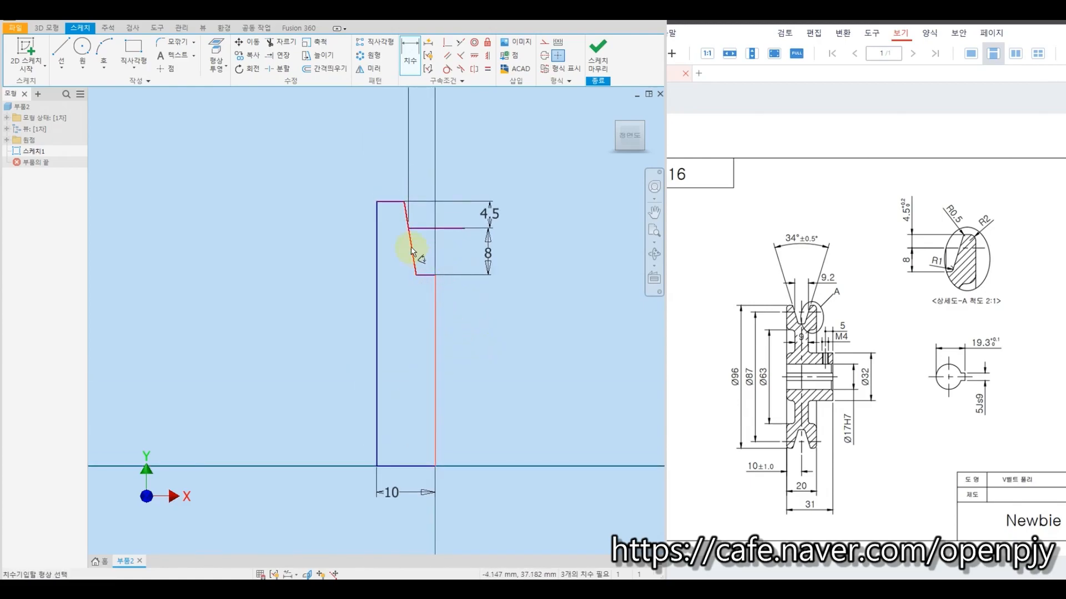
pyautogui.click(403, 153)
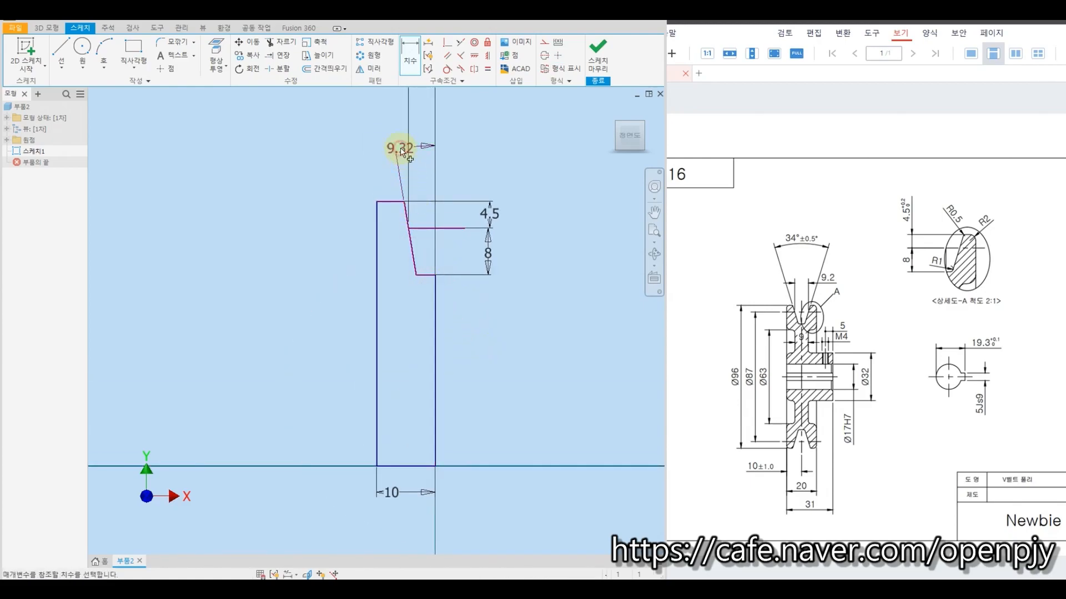
pyautogui.write('1')
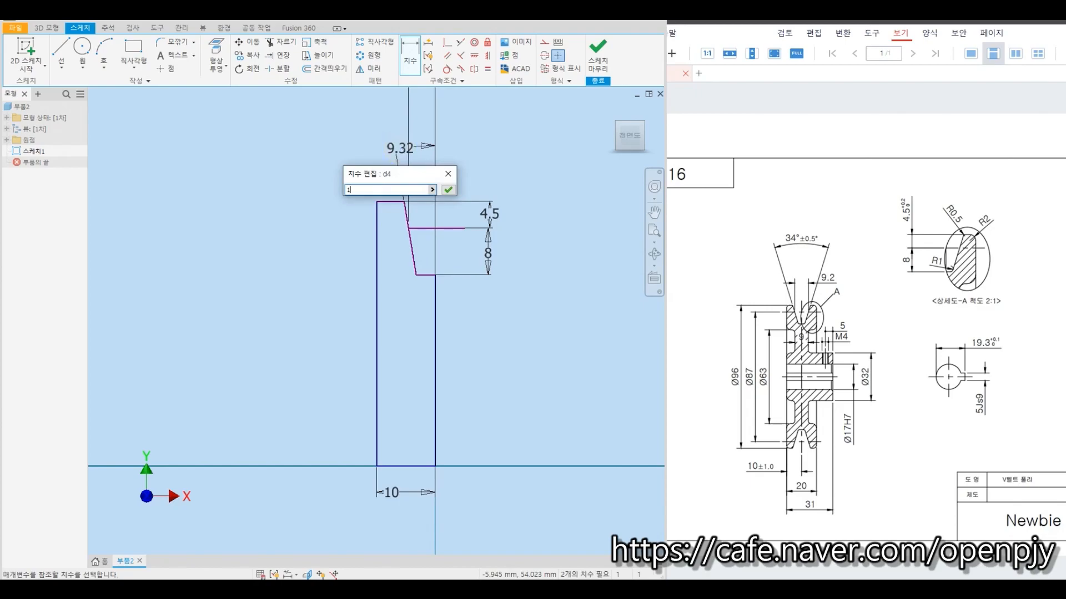
pyautogui.write('7')
pyautogui.press('Return')
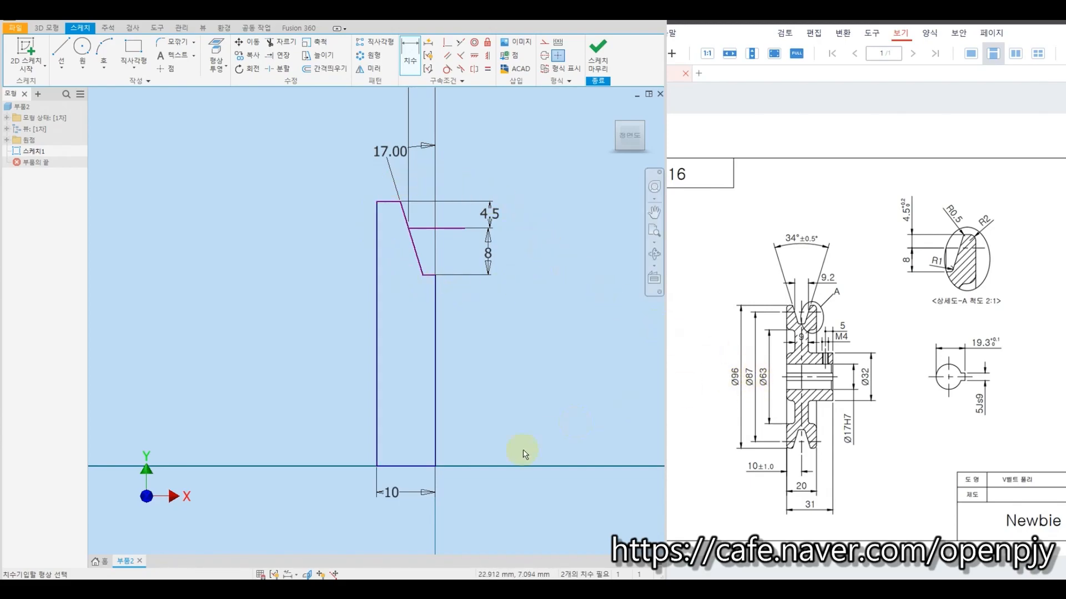
# Dimension the height from the profile's base edge to the horizontal reference line as 87/2 and end dimensioning.
pyautogui.click(418, 467)
pyautogui.click(447, 228)
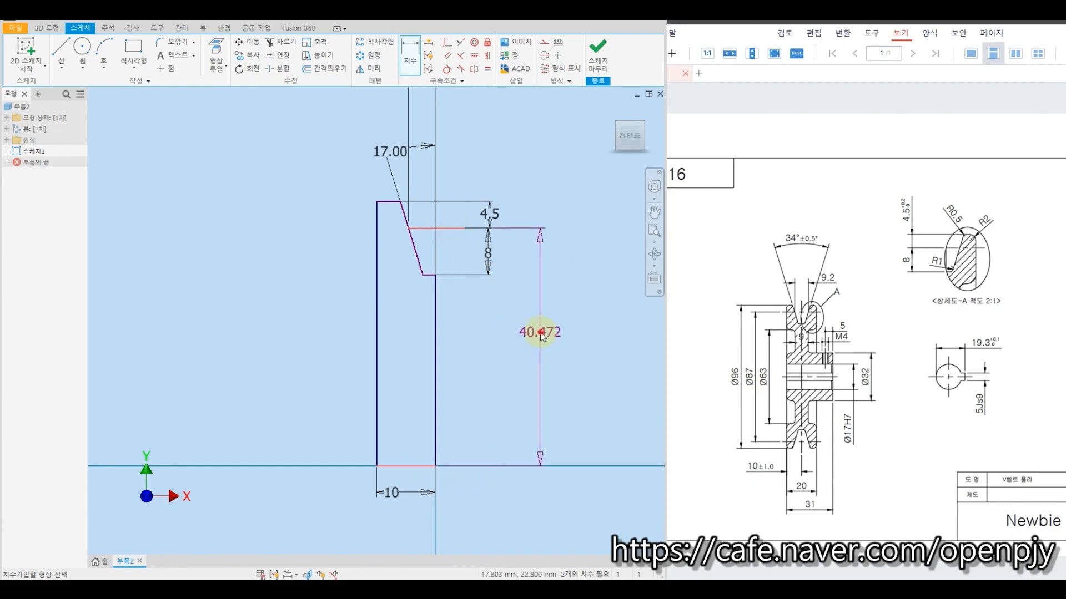
pyautogui.click(541, 333)
pyautogui.write('87/2')
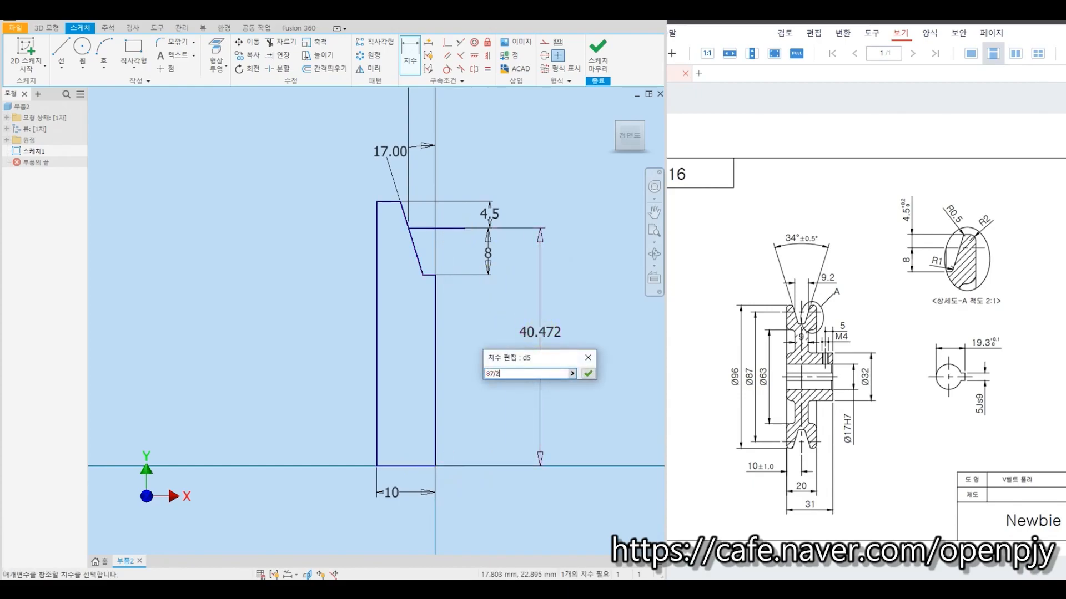
pyautogui.press('Return')
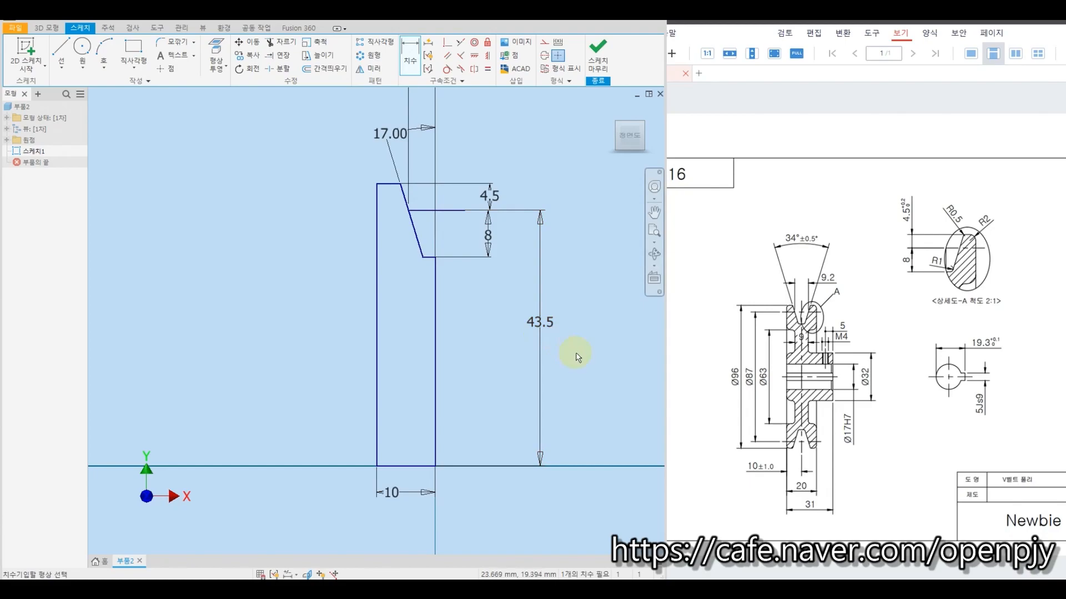
pyautogui.press('Escape')
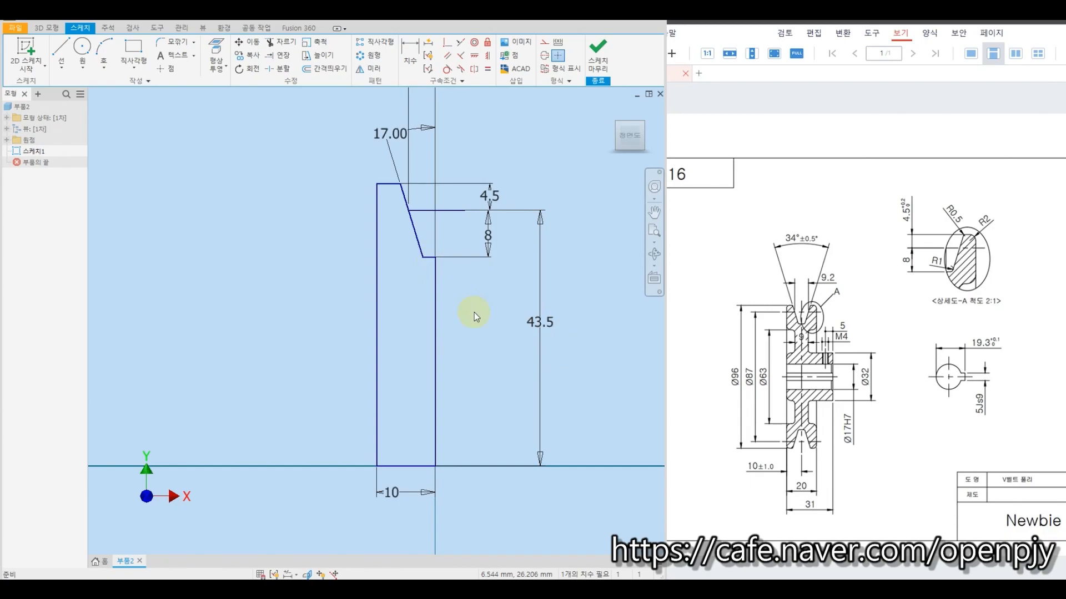
# Mirror the half-groove profile about its vertical centre edge to complete the symmetric pulley section.
pyautogui.click(374, 70)
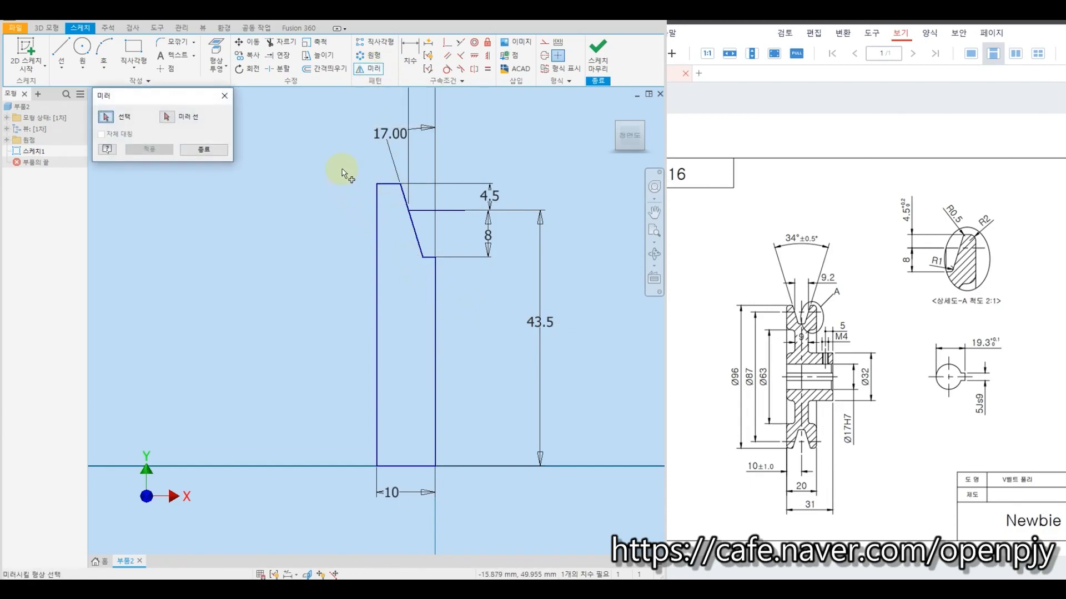
pyautogui.moveTo(341, 162)
pyautogui.mouseDown()
pyautogui.moveTo(435, 447)
pyautogui.moveTo(418, 488)
pyautogui.mouseUp()
pyautogui.click(167, 116)
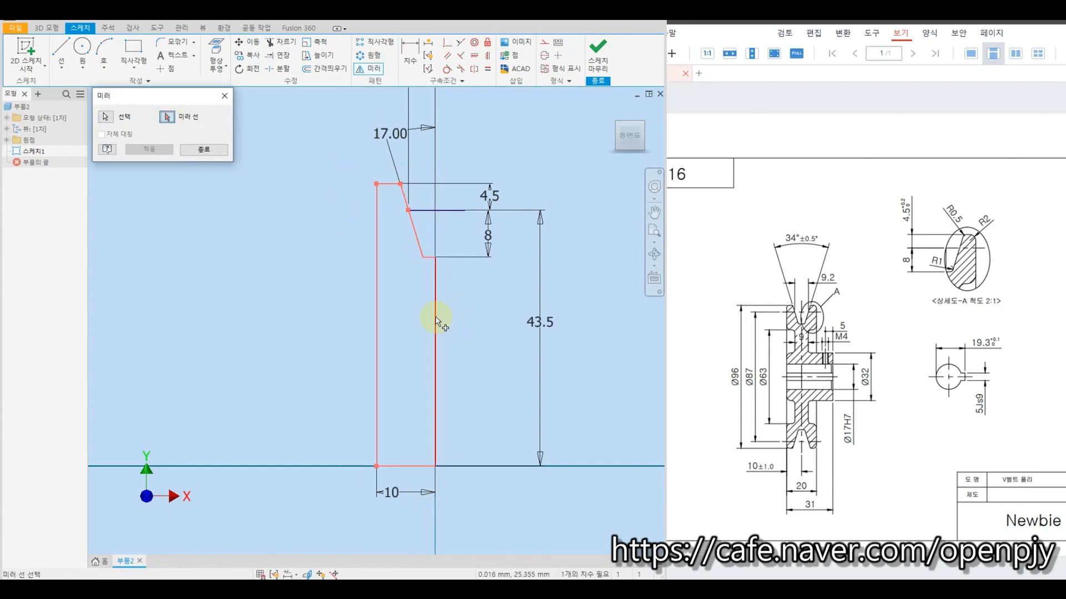
pyautogui.click(436, 321)
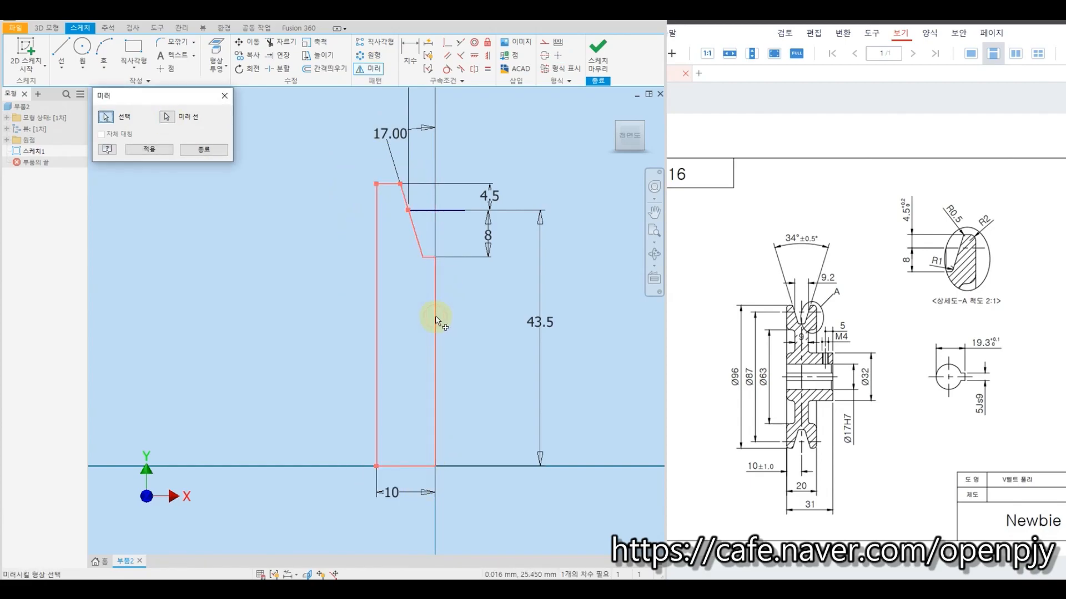
pyautogui.click(148, 151)
pyautogui.press('Escape')
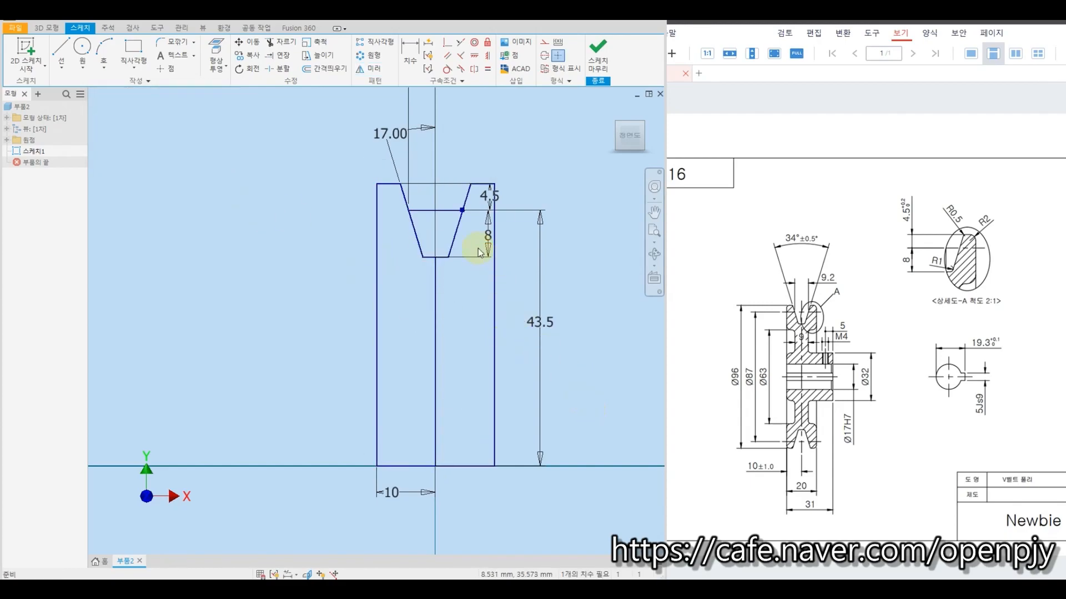
# Convert the horizontal reference line across the groove to construction geometry.
pyautogui.click(436, 209)
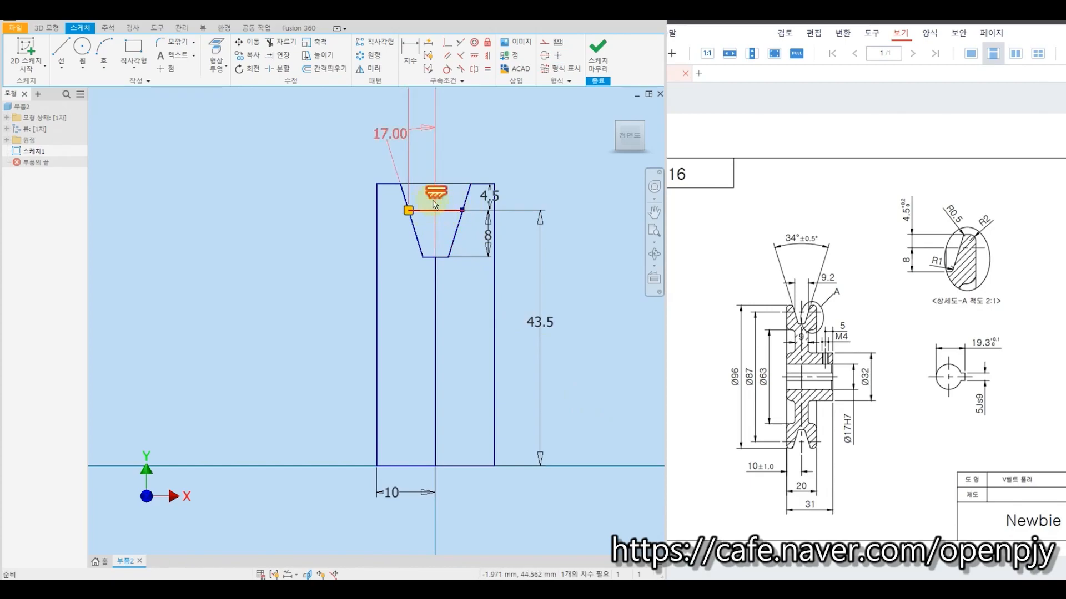
pyautogui.click(439, 215)
pyautogui.click(438, 211)
pyautogui.click(545, 42)
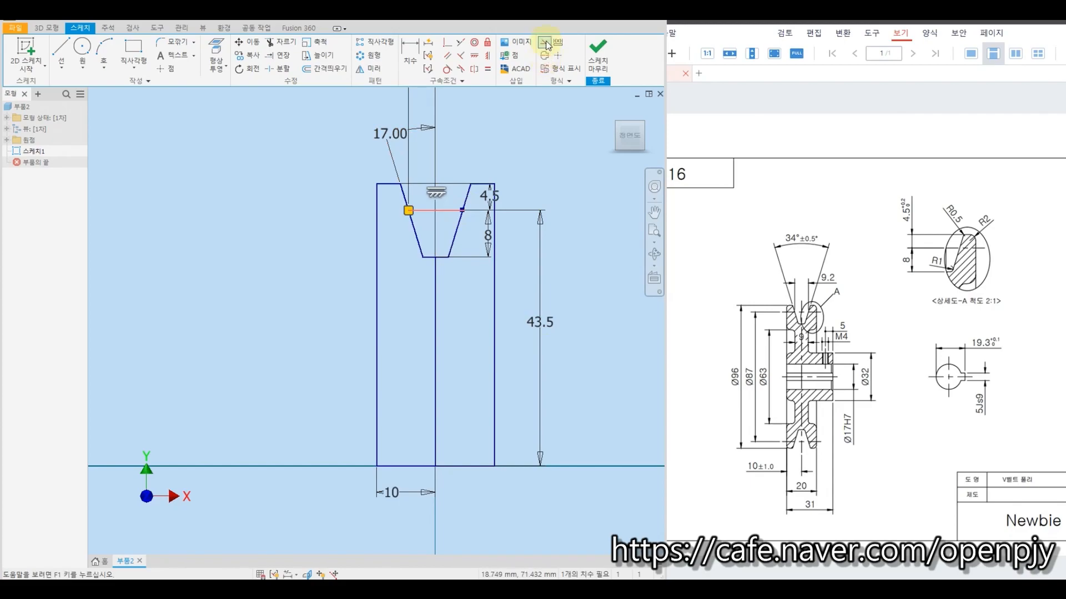
pyautogui.click(565, 203)
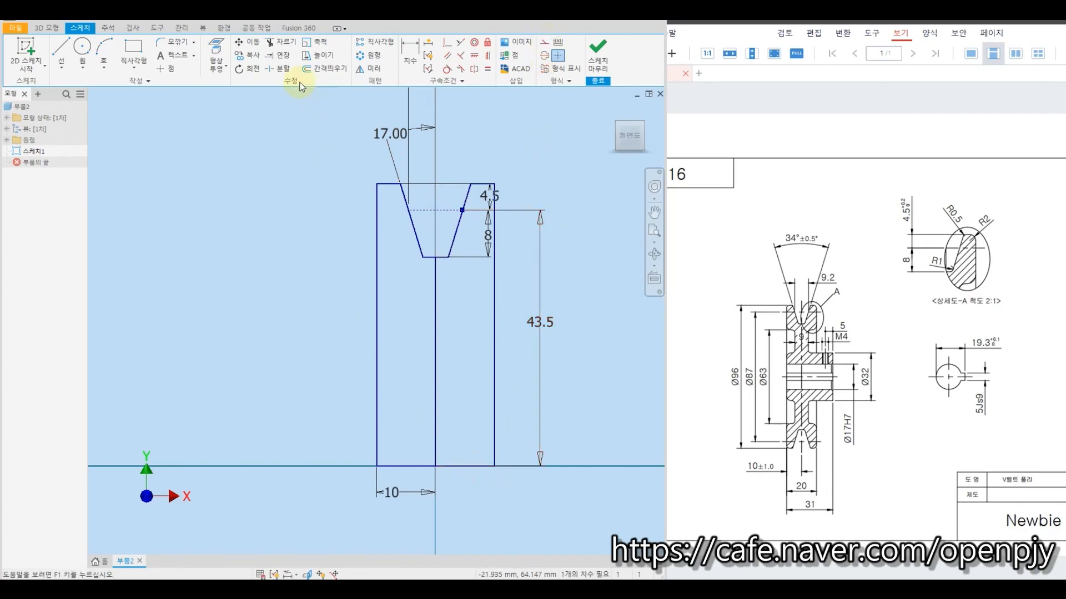
# Delete the two base edge segments on either side of the vertical centre line.
pyautogui.click(402, 466)
pyautogui.press('Delete')
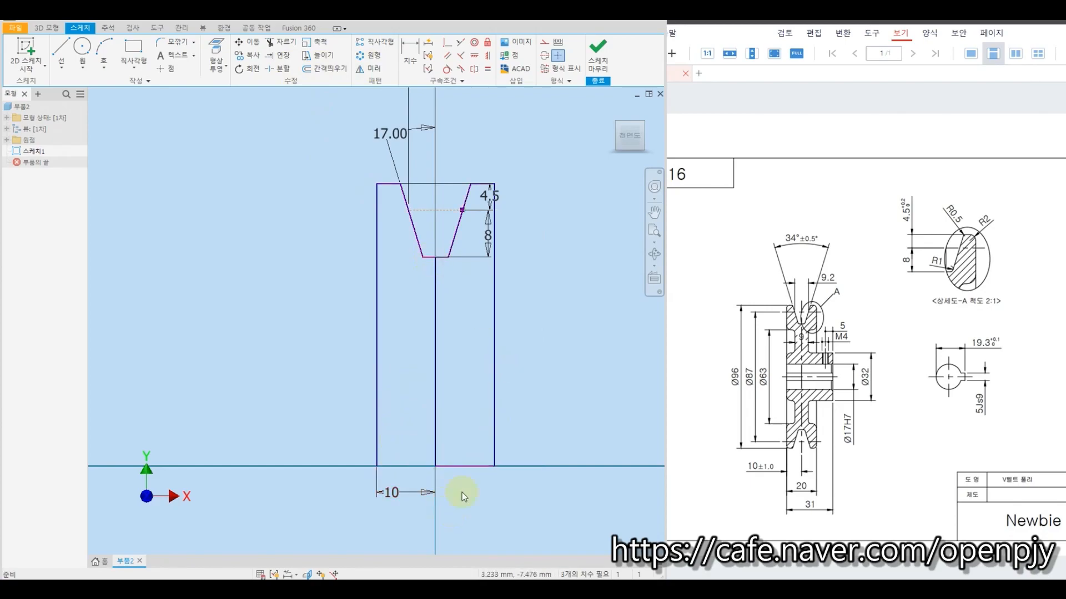
pyautogui.click(470, 467)
pyautogui.press('Delete')
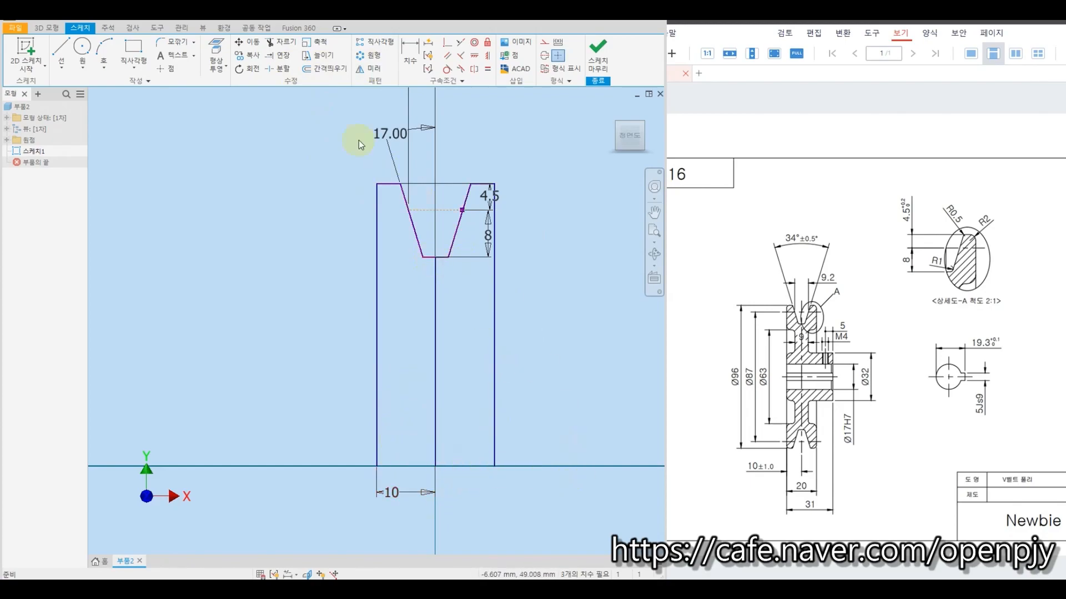
# Draw a single base line connecting the lower ends of the profile's two outer vertical edges.
pyautogui.click(59, 53)
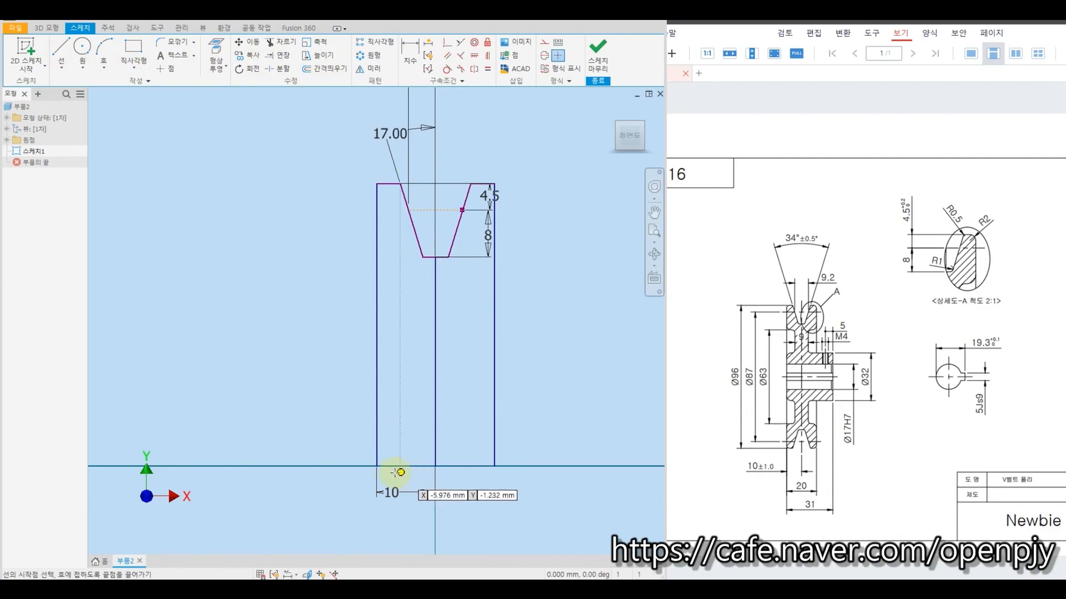
pyautogui.click(377, 467)
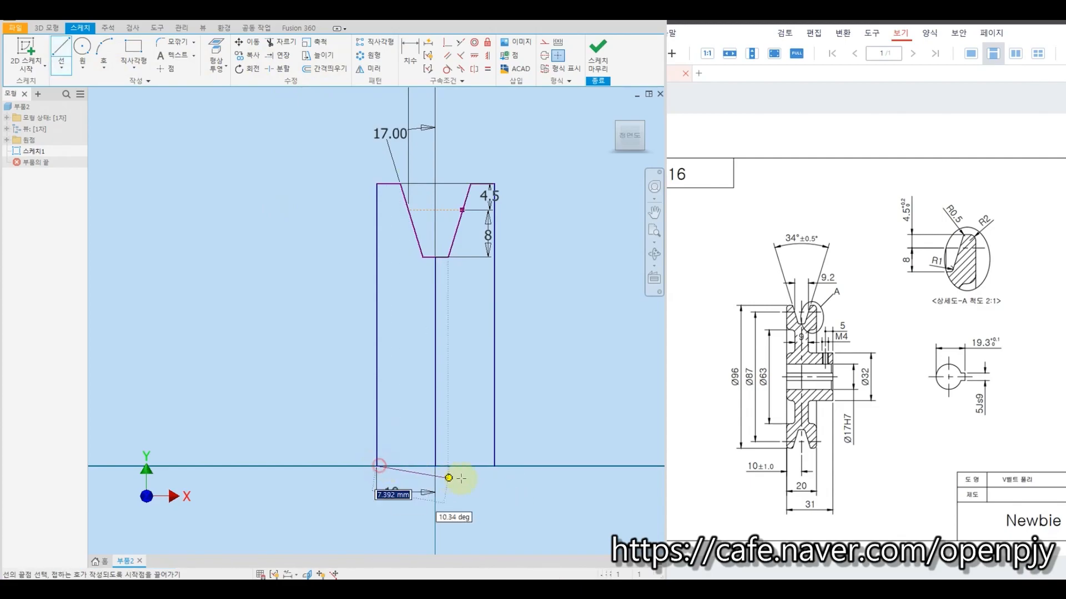
pyautogui.click(495, 466)
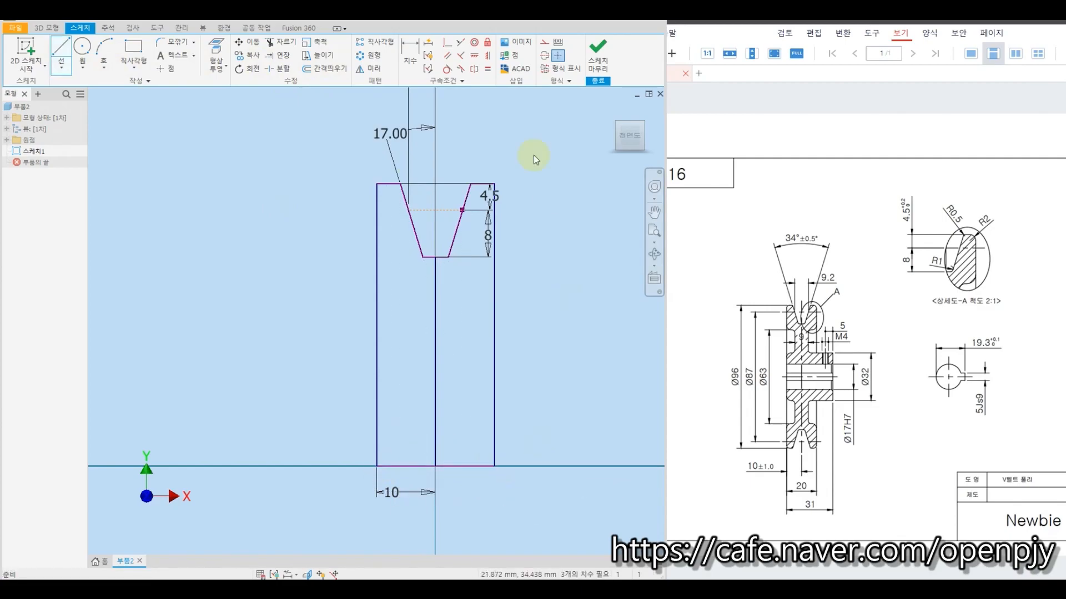
pyautogui.press('Escape')
# Constrain the new base line coincident with the lower endpoint of the vertical centre line.
pyautogui.click(446, 44)
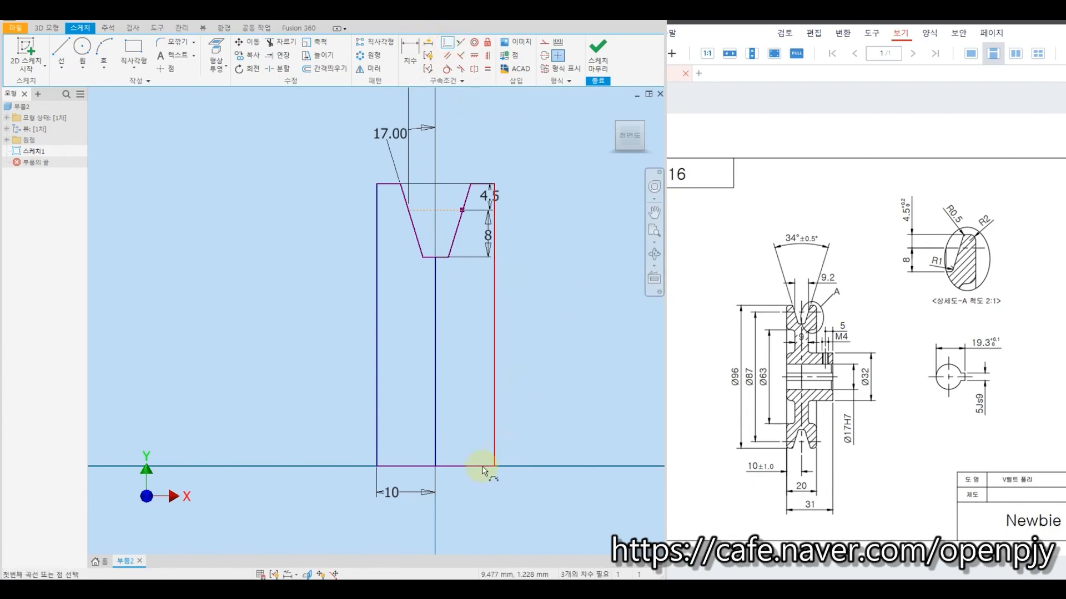
pyautogui.click(448, 466)
pyautogui.click(435, 467)
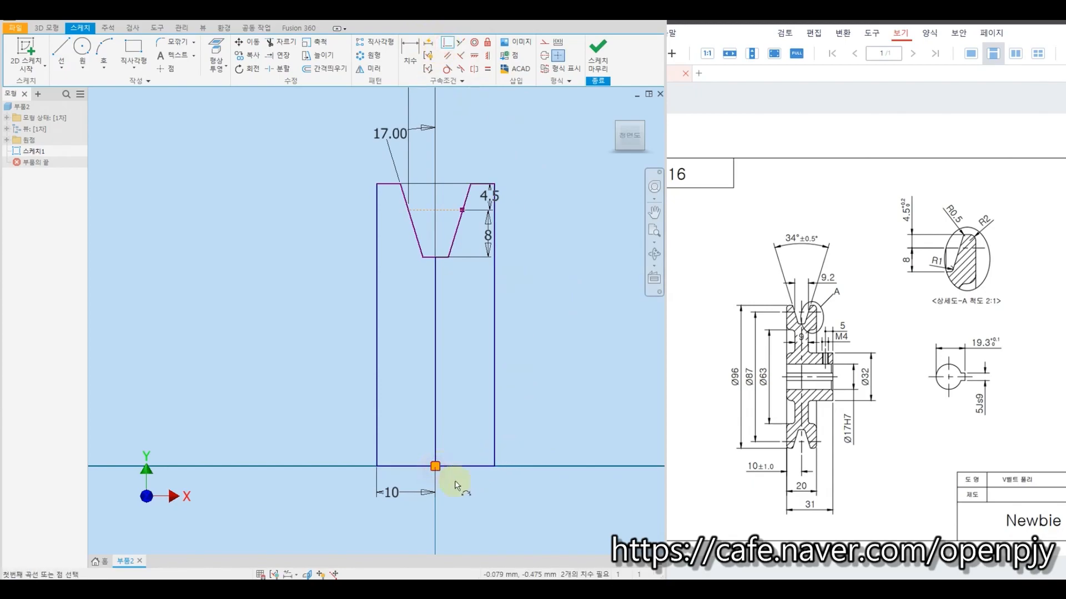
pyautogui.press('Escape')
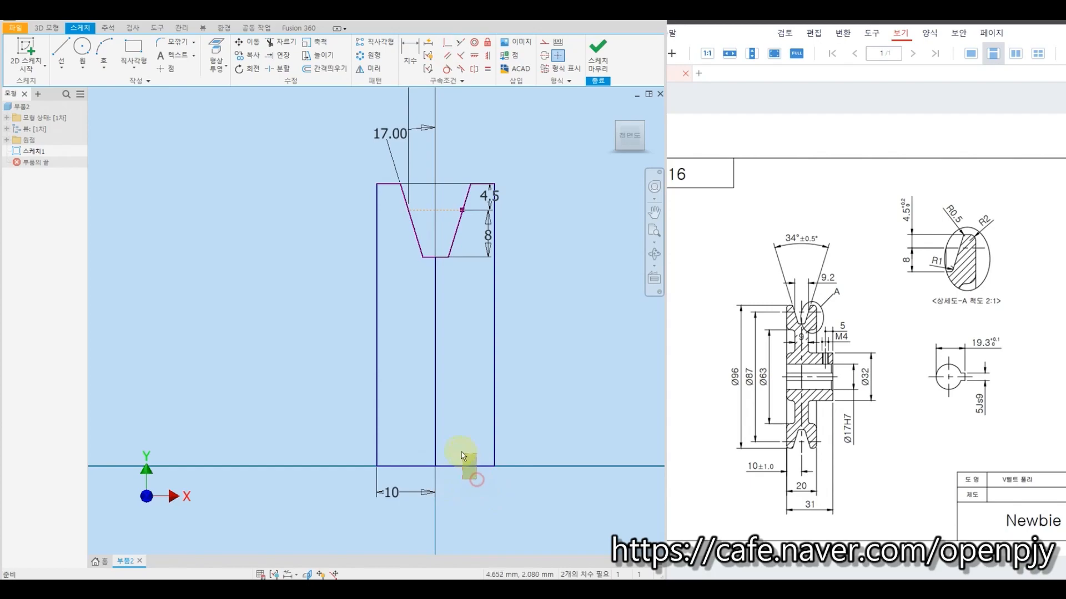
# Change the base line and the vertical centre line to centerline format and finish the sketch.
pyautogui.click(466, 466)
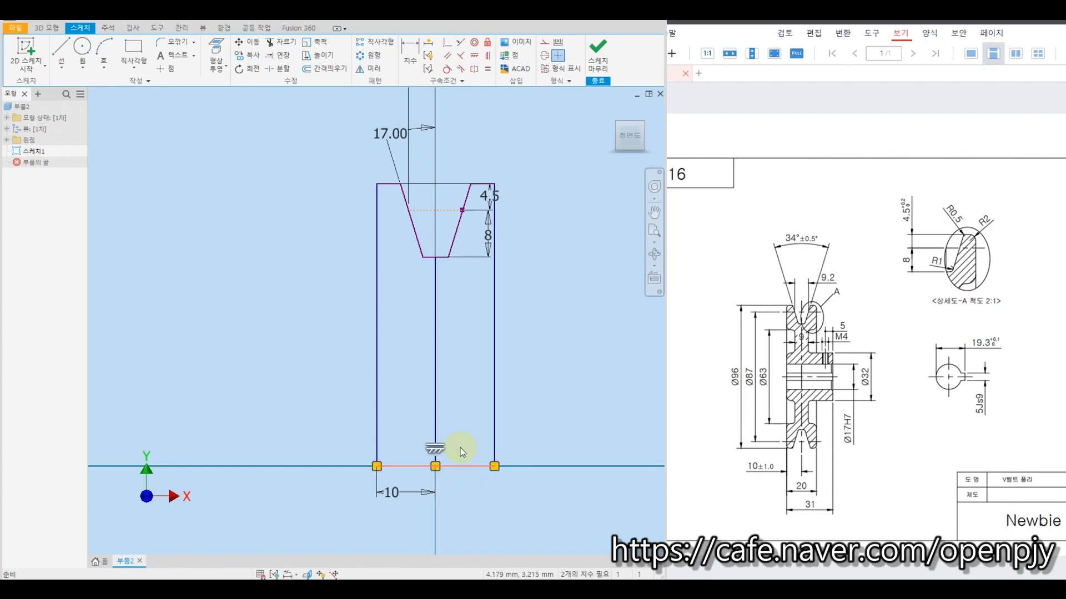
pyautogui.click(545, 56)
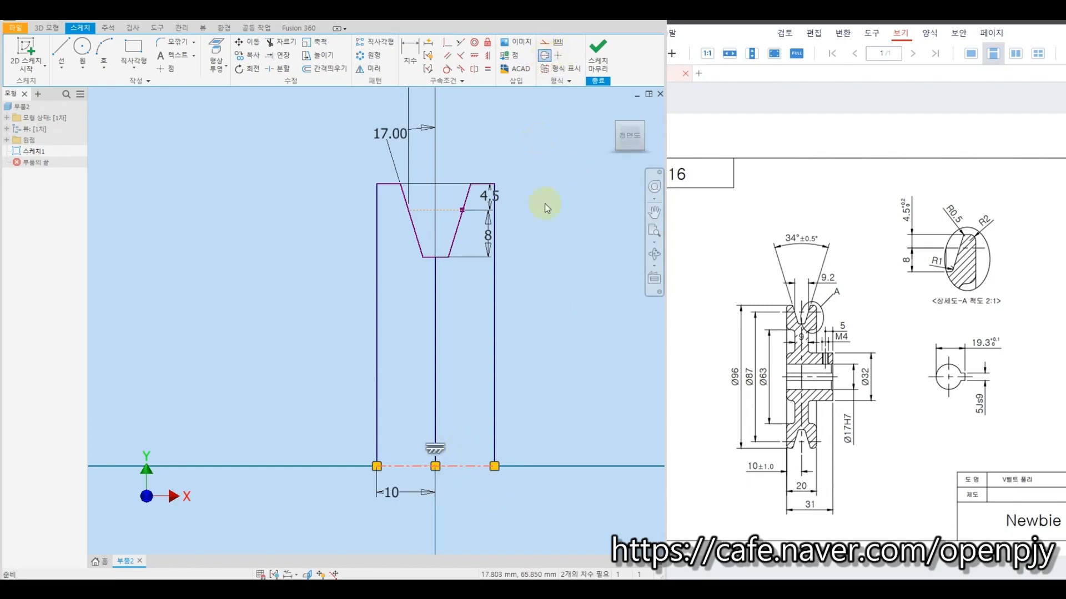
pyautogui.click(472, 485)
pyautogui.moveTo(476, 341); pyautogui.dragTo(414, 294)
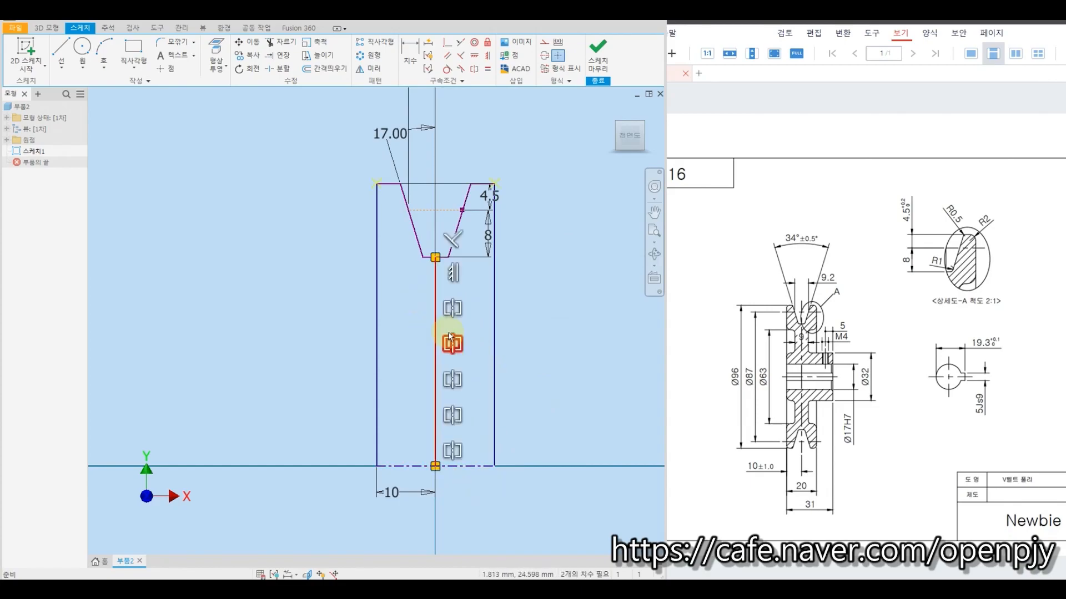
pyautogui.click(544, 57)
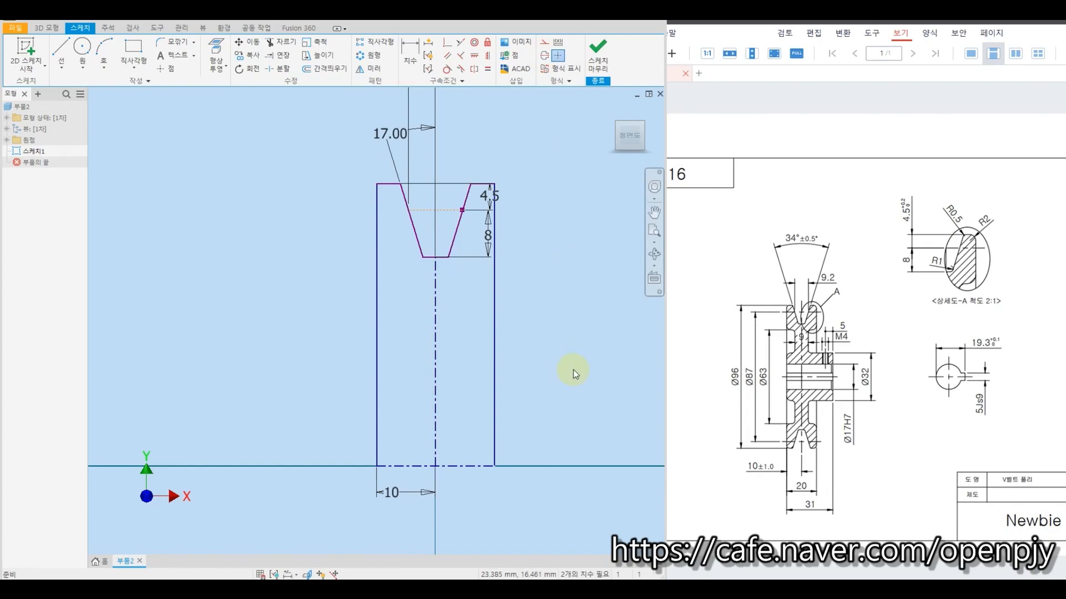
pyautogui.click(597, 48)
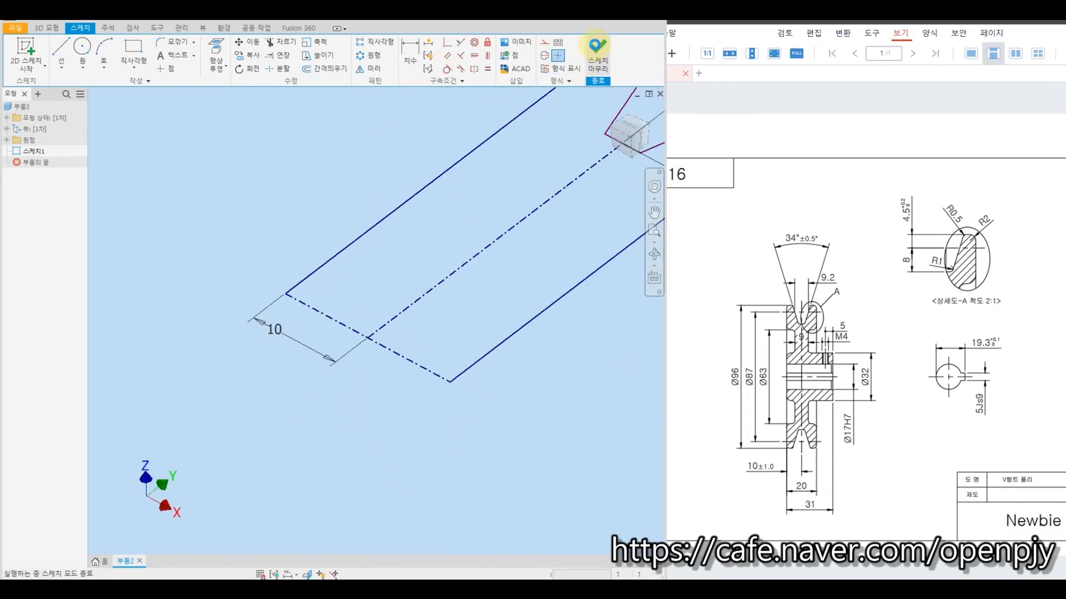
# Revolve both halves of the section a full 360 degrees about the base centerline.
pyautogui.click(84, 49)
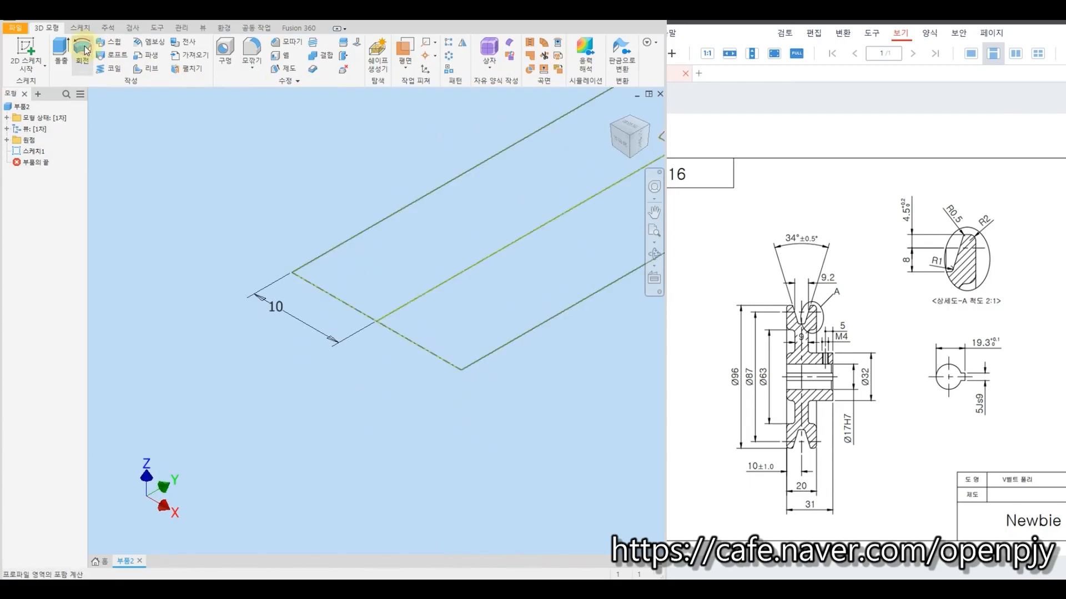
pyautogui.click(408, 282)
pyautogui.click(457, 308)
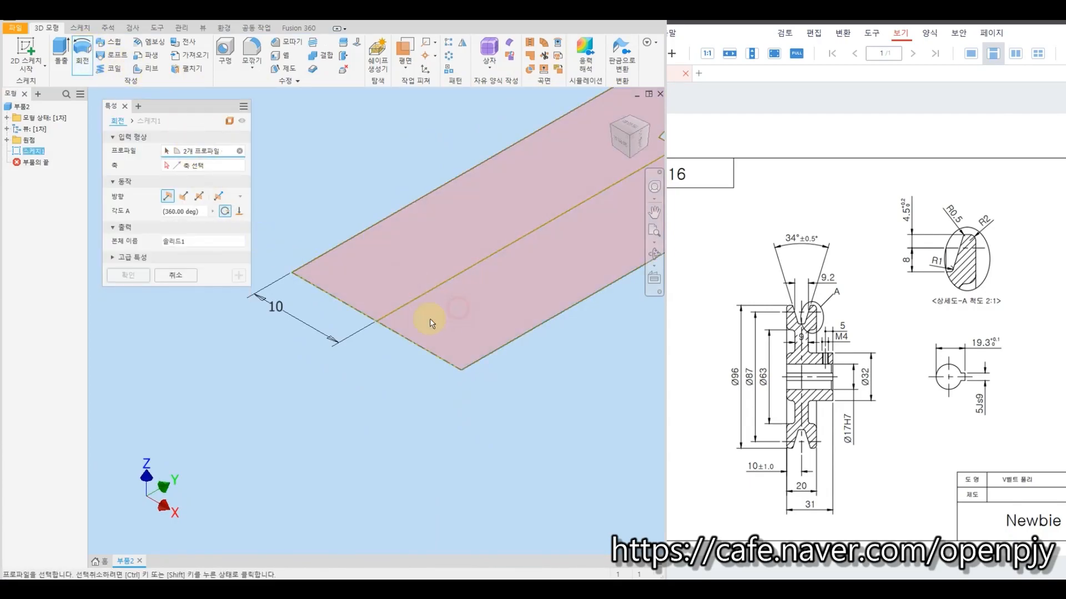
pyautogui.click(212, 165)
pyautogui.click(418, 346)
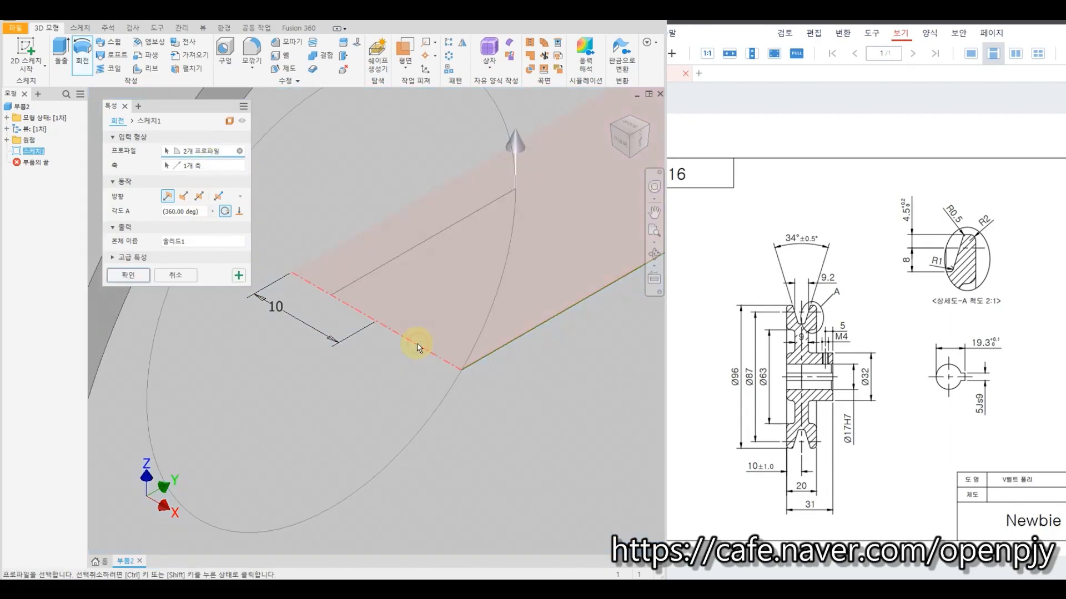
pyautogui.click(144, 274)
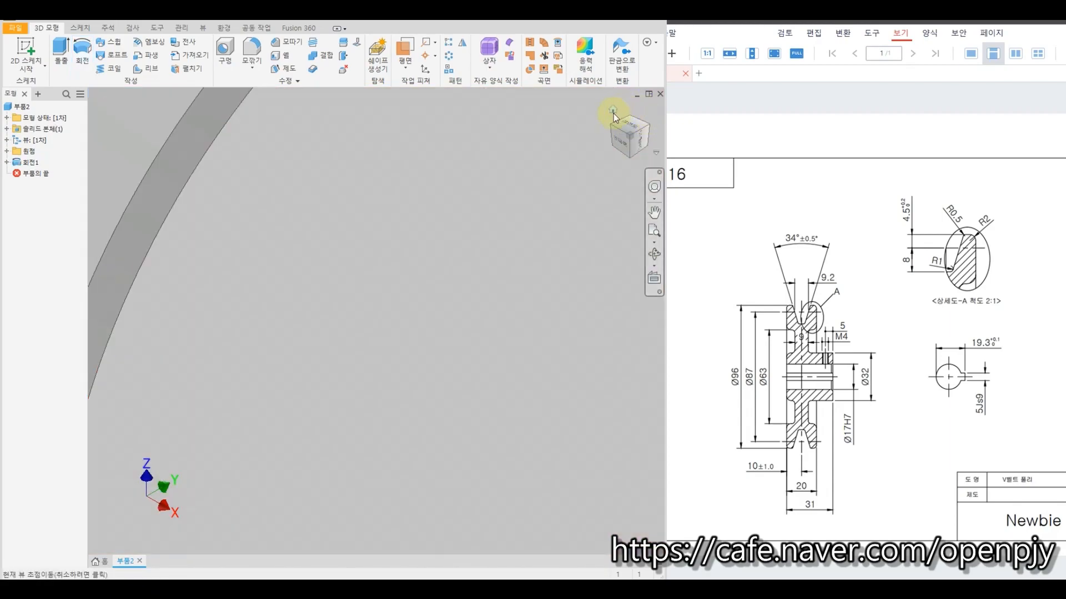
# Sketch a 32 mm diameter circle centred on the origin on the pulley's flat +X side face.
pyautogui.click(613, 110)
pyautogui.moveTo(538, 228)
pyautogui.keyDown('shift'); pyautogui.mouseDown(button='middle')
pyautogui.moveTo(582, 217)
pyautogui.moveTo(558, 211)
pyautogui.mouseUp(button='middle'); pyautogui.keyUp('shift')
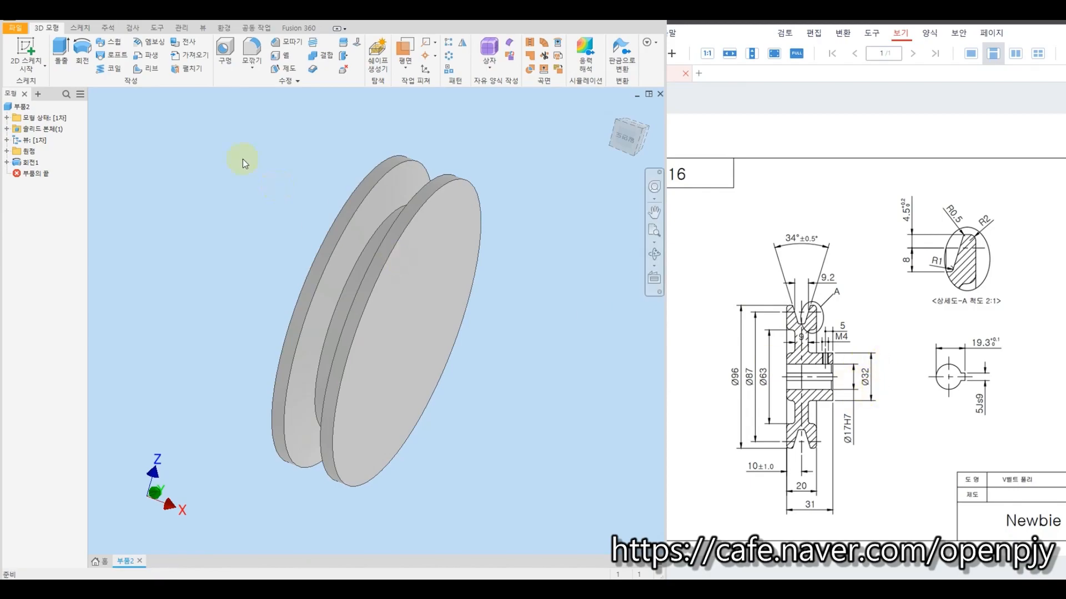
pyautogui.click(34, 51)
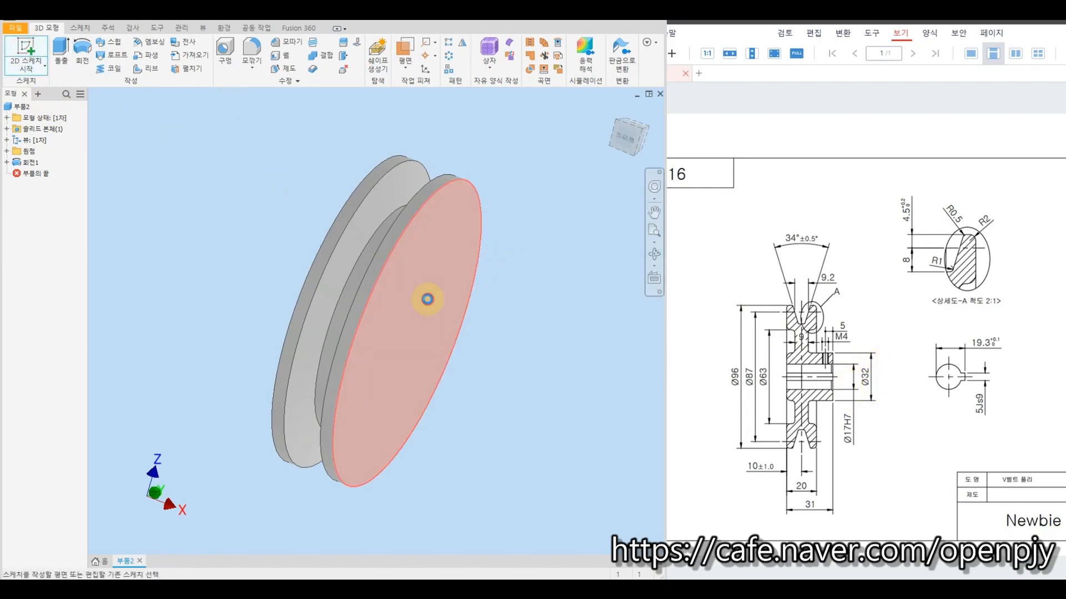
pyautogui.click(428, 300)
pyautogui.click(82, 49)
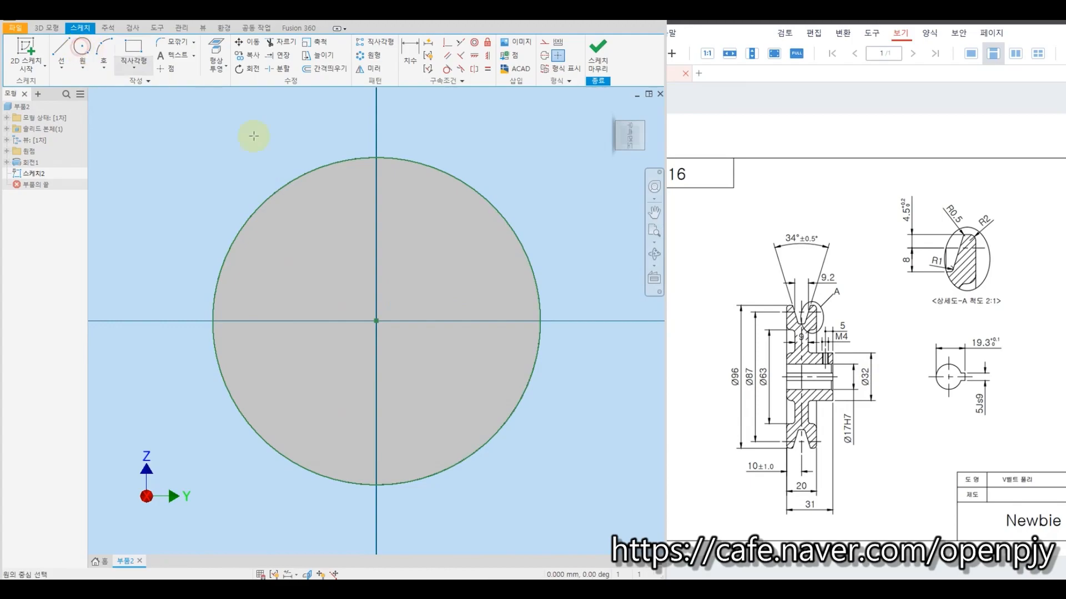
pyautogui.click(377, 321)
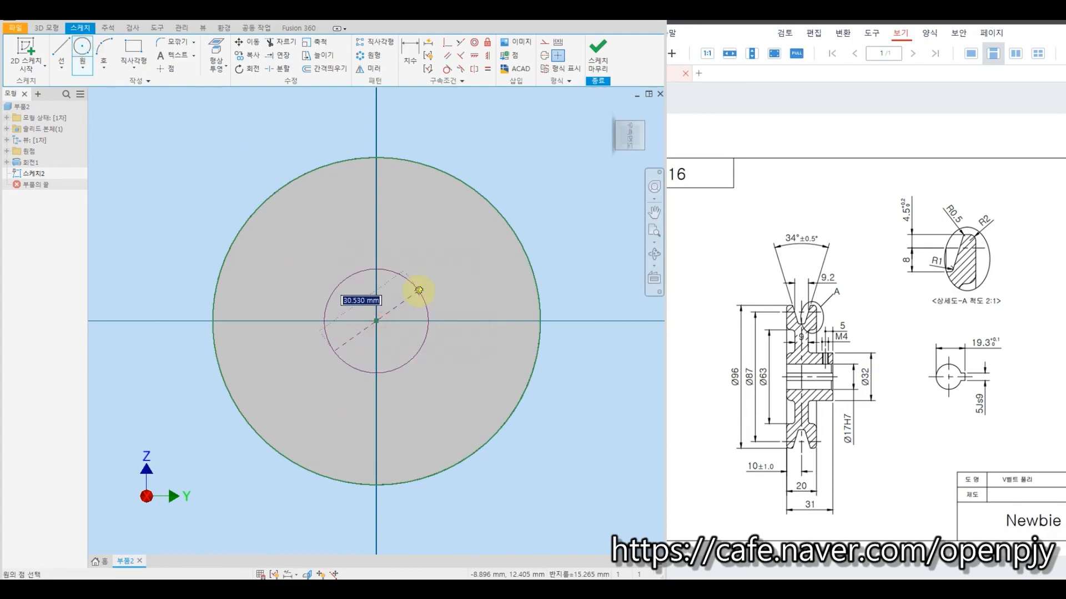
pyautogui.write('32')
pyautogui.press('Return')
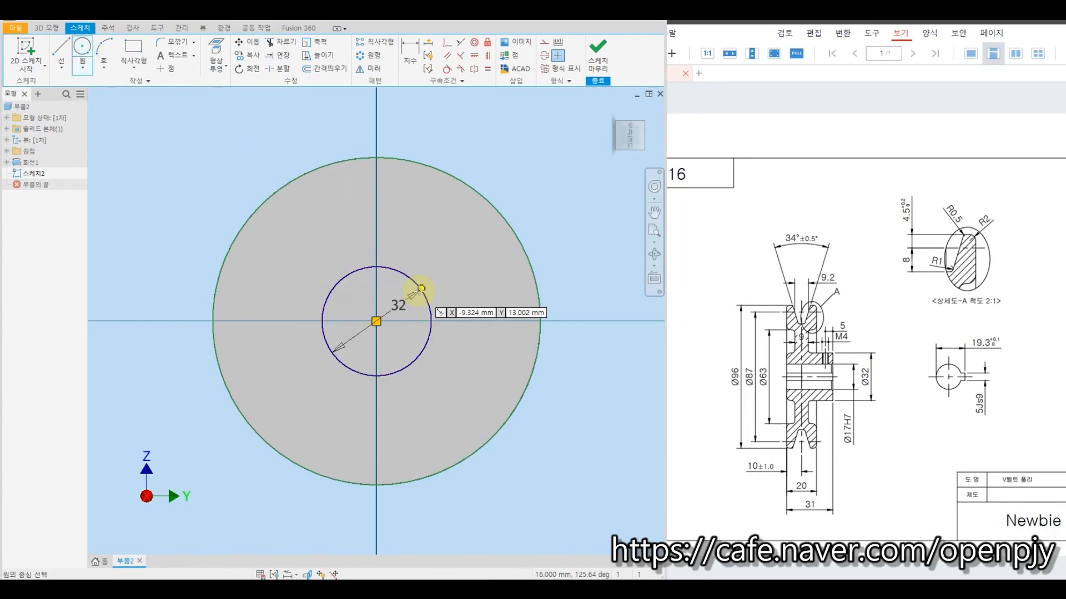
pyautogui.click(597, 54)
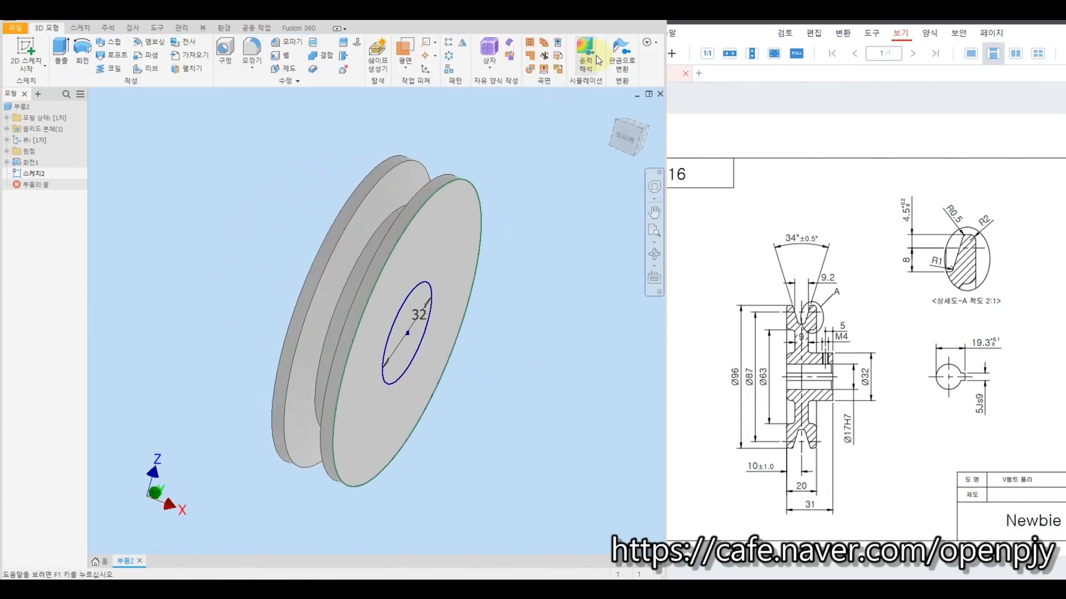
# Extrude the 32 mm circle outward by 31-20 mm, joined to the pulley, to form the hub.
pyautogui.click(60, 49)
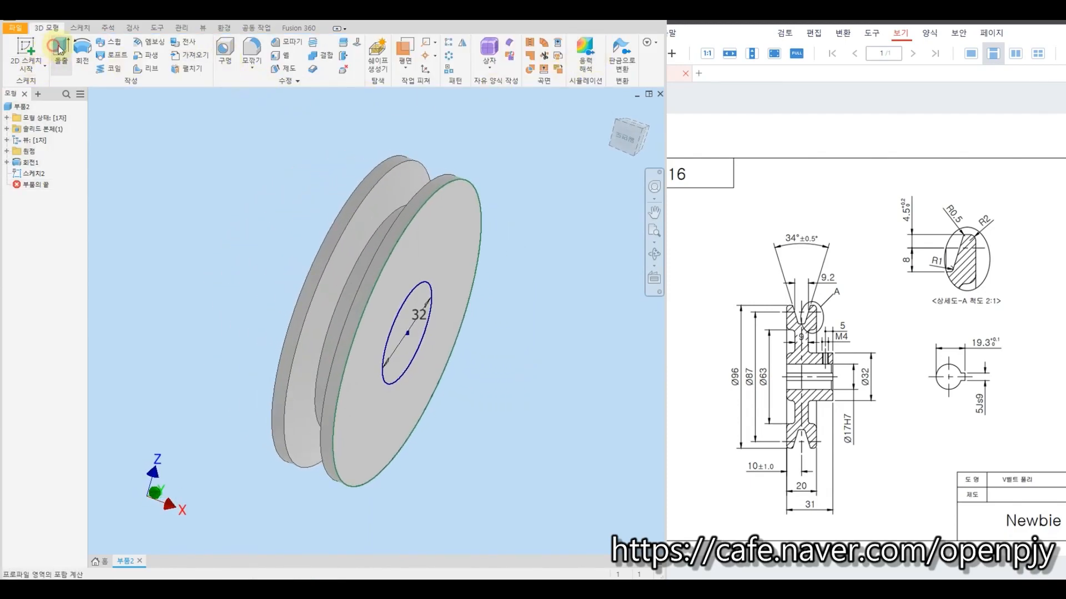
pyautogui.click(416, 309)
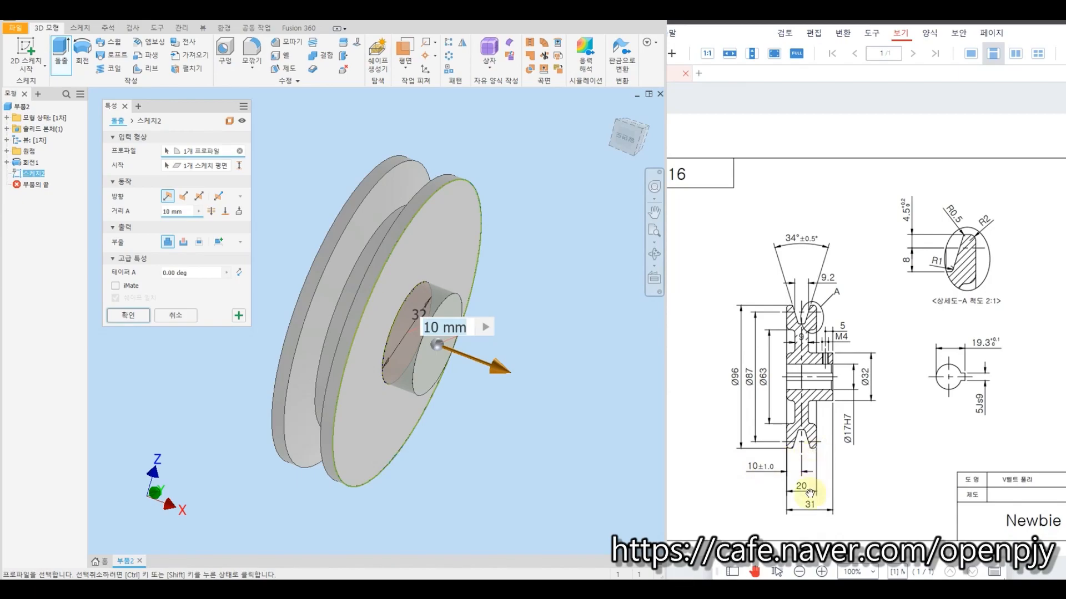
pyautogui.click(181, 211)
pyautogui.write('31-20')
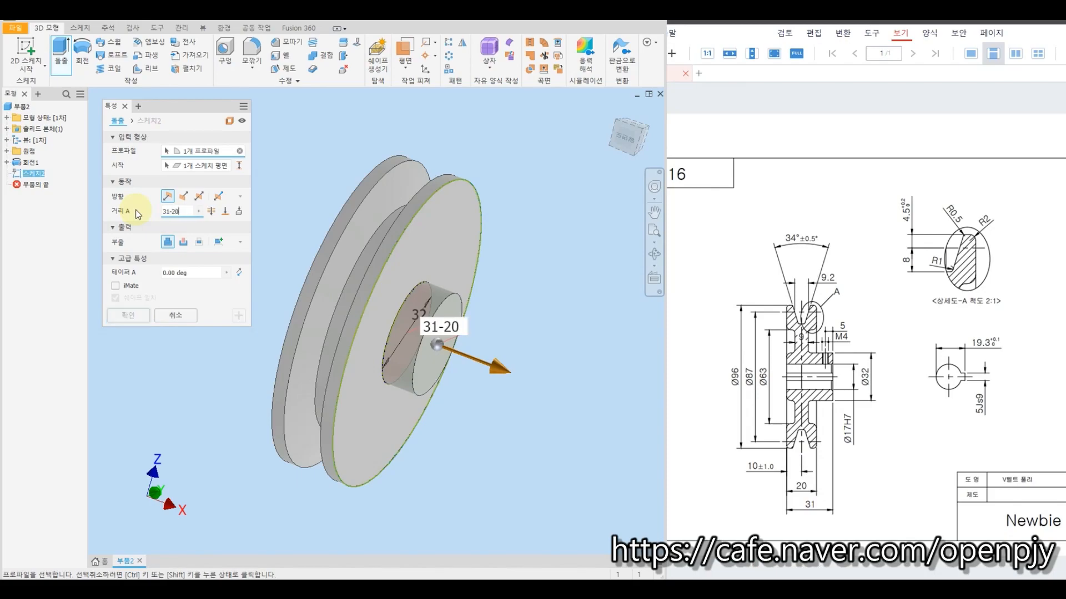
pyautogui.click(144, 316)
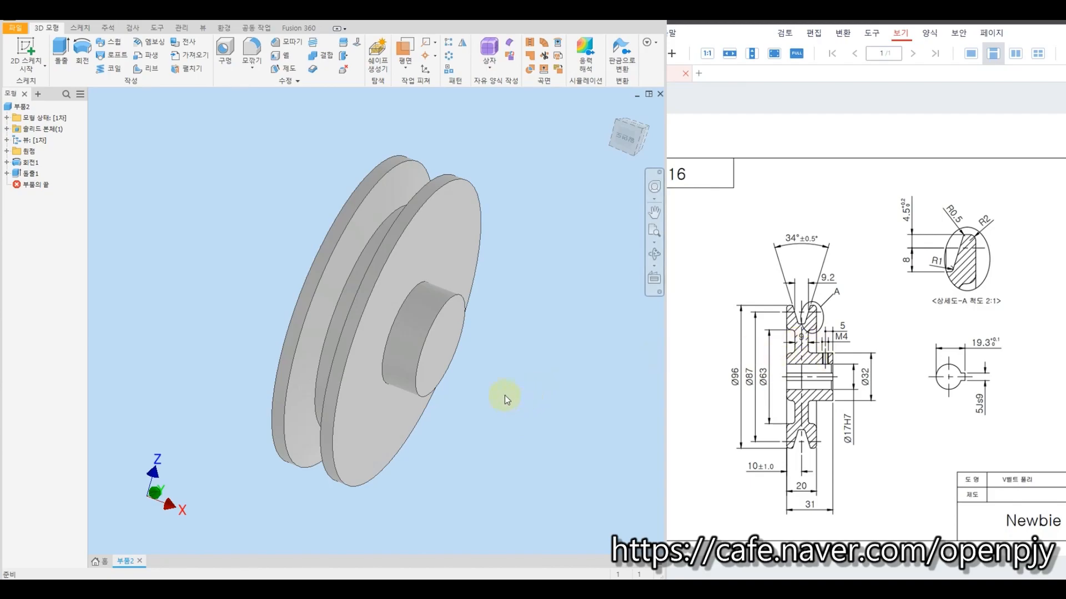
pyautogui.moveTo(504, 396)
pyautogui.keyDown('shift'); pyautogui.mouseDown(button='middle')
pyautogui.moveTo(554, 385)
pyautogui.moveTo(475, 374)
pyautogui.moveTo(444, 344)
pyautogui.mouseUp(button='middle'); pyautogui.keyUp('shift')
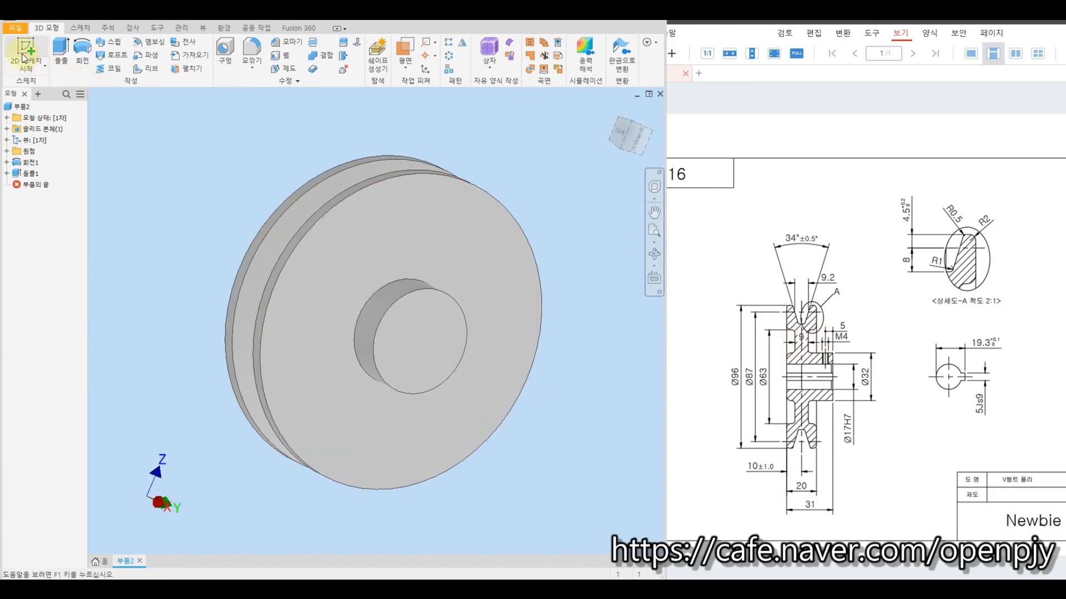
# Sketch a circle about 74 mm in diameter, centred on the origin, on the pulley's flat side face around the hub.
pyautogui.click(24, 47)
pyautogui.click(442, 252)
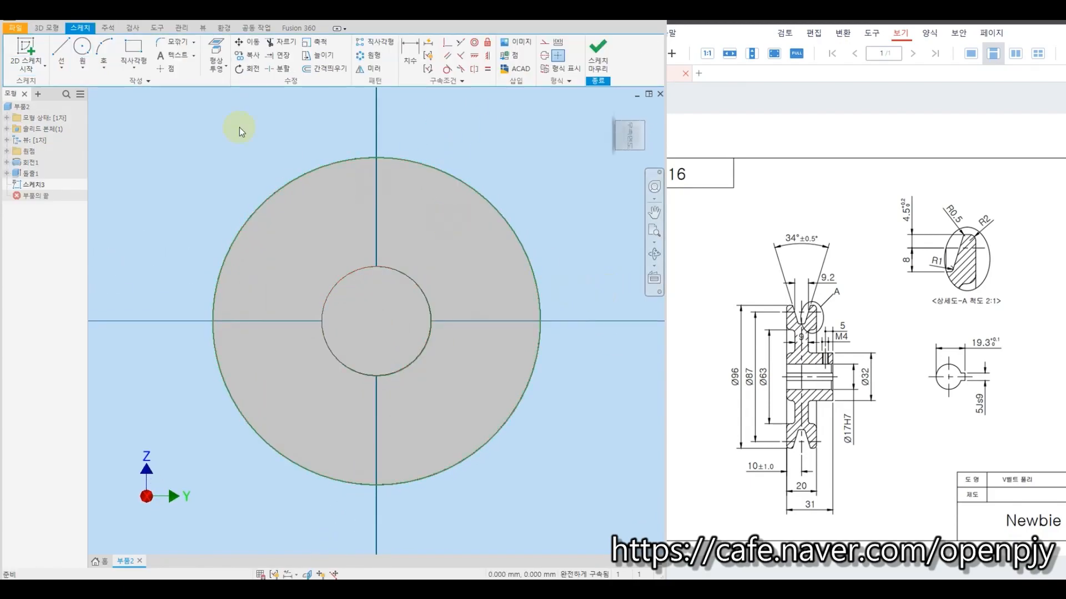
pyautogui.click(81, 48)
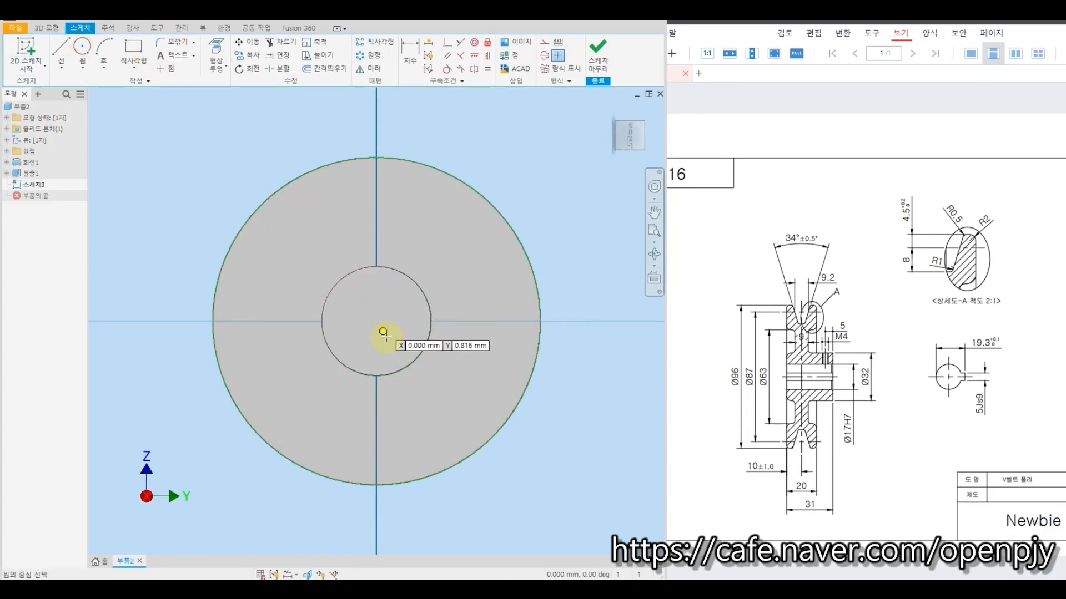
pyautogui.click(376, 321)
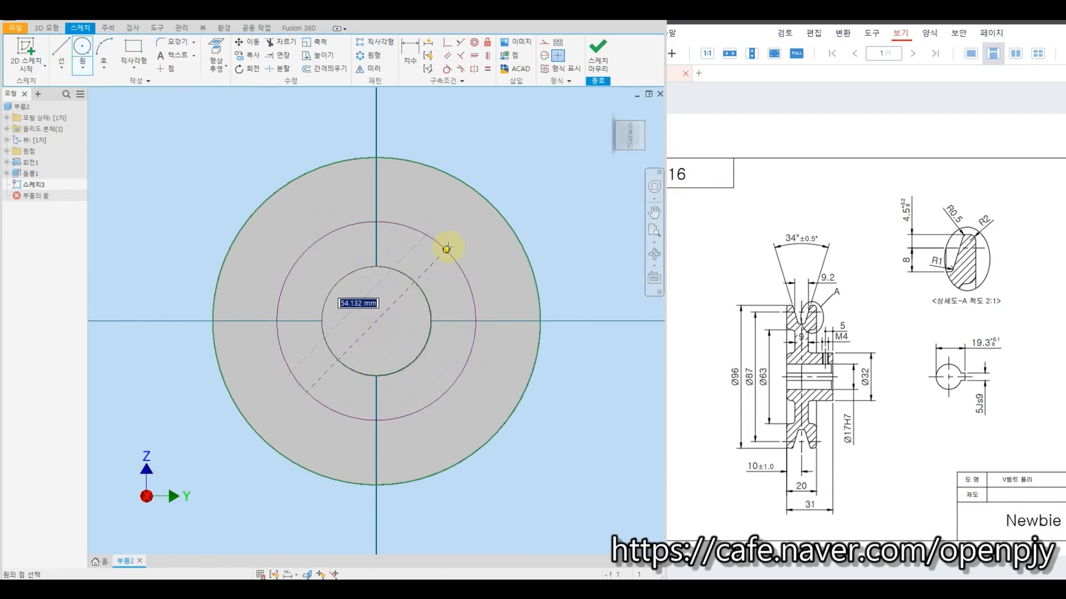
pyautogui.click(465, 231)
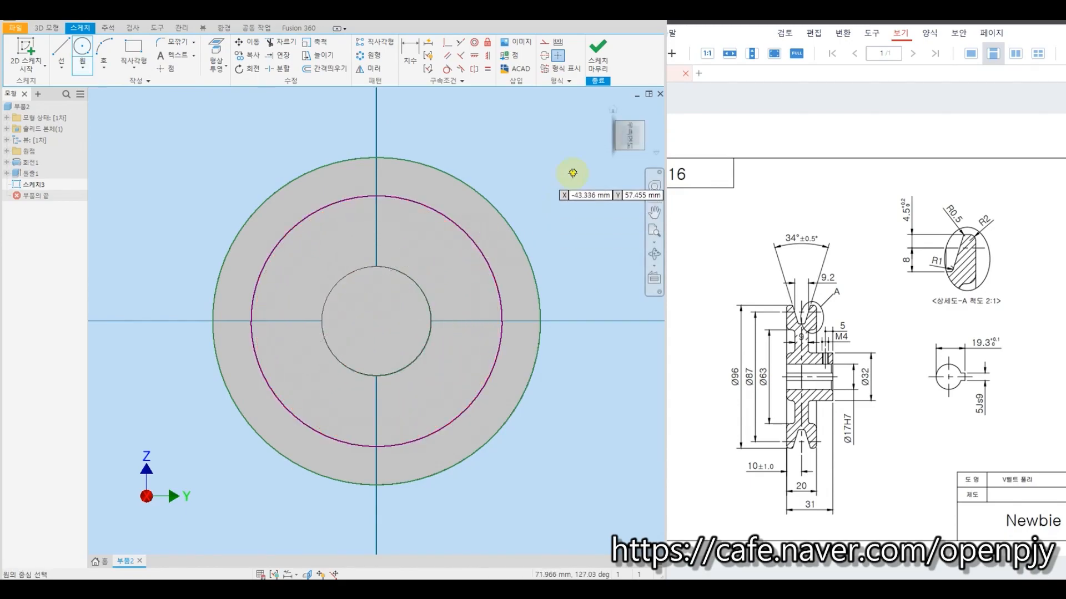
pyautogui.press('Escape')
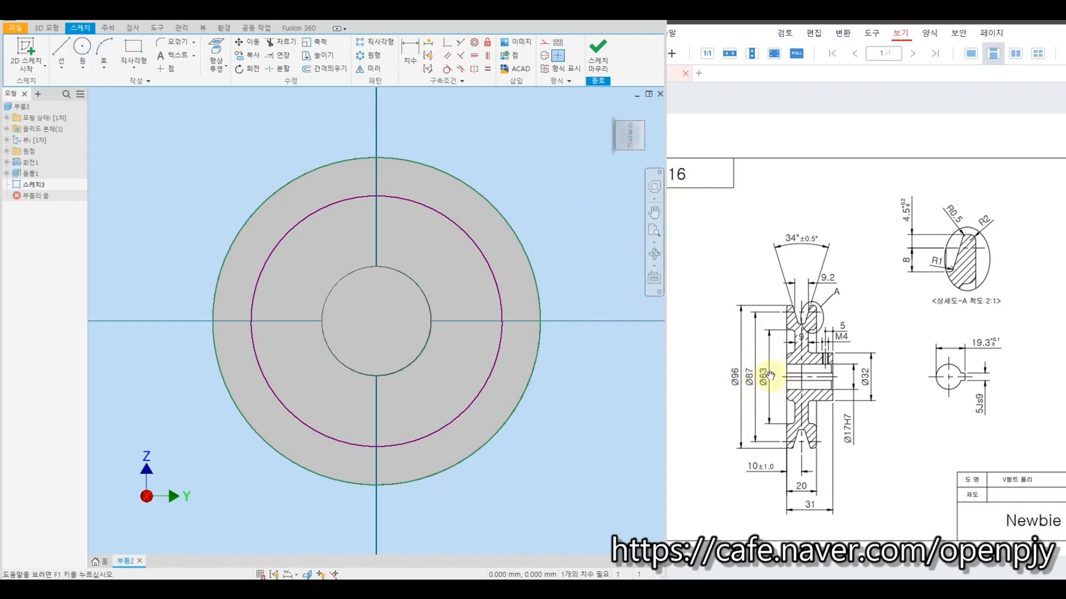
# Dimension the circle's diameter to 63 mm and finish the sketch.
pyautogui.click(409, 51)
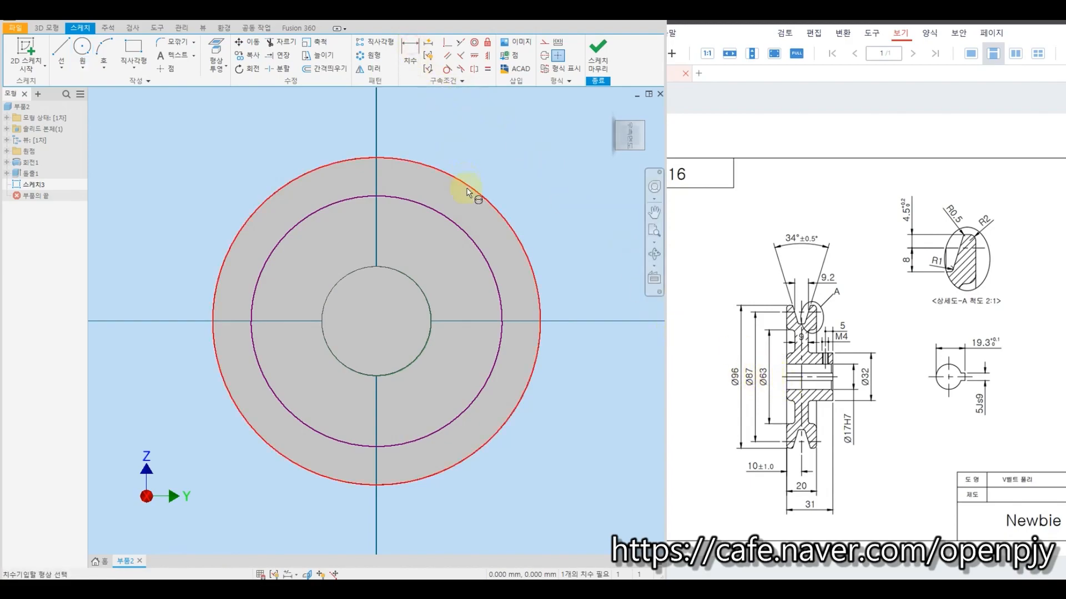
pyautogui.click(460, 233)
pyautogui.click(509, 188)
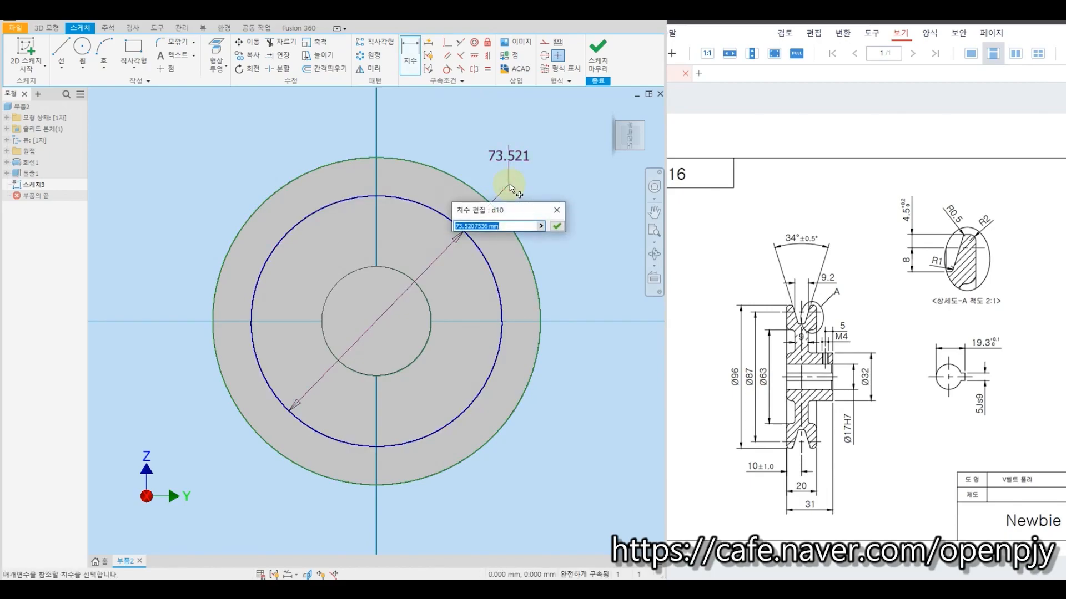
pyautogui.write('63')
pyautogui.press('Return')
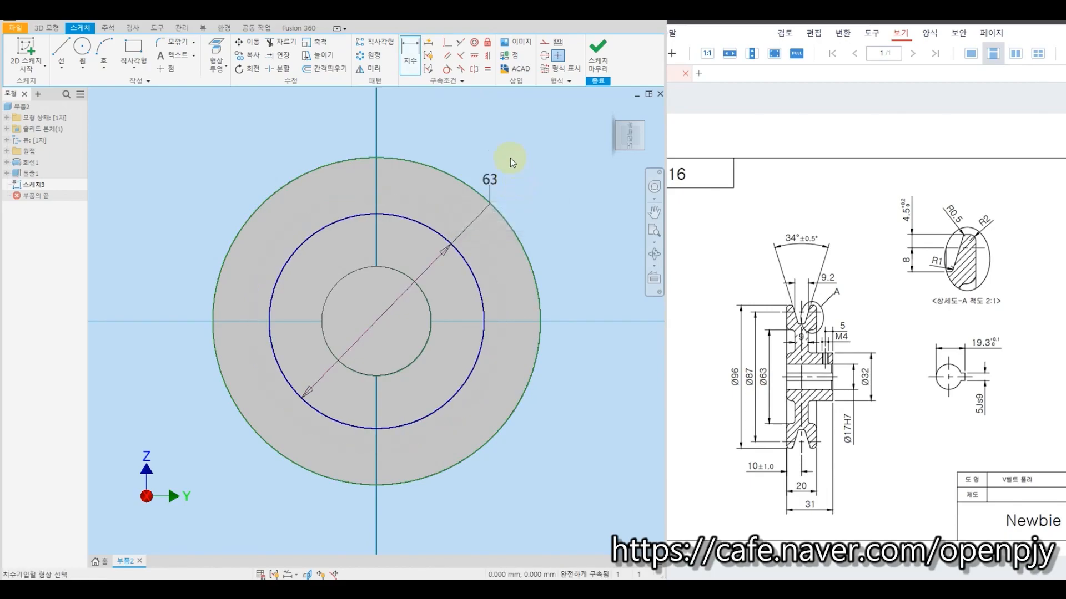
pyautogui.press('Escape')
pyautogui.keyDown('shift'); pyautogui.moveTo(440, 130); pyautogui.dragTo(479, 143, button='middle'); pyautogui.keyUp('shift')
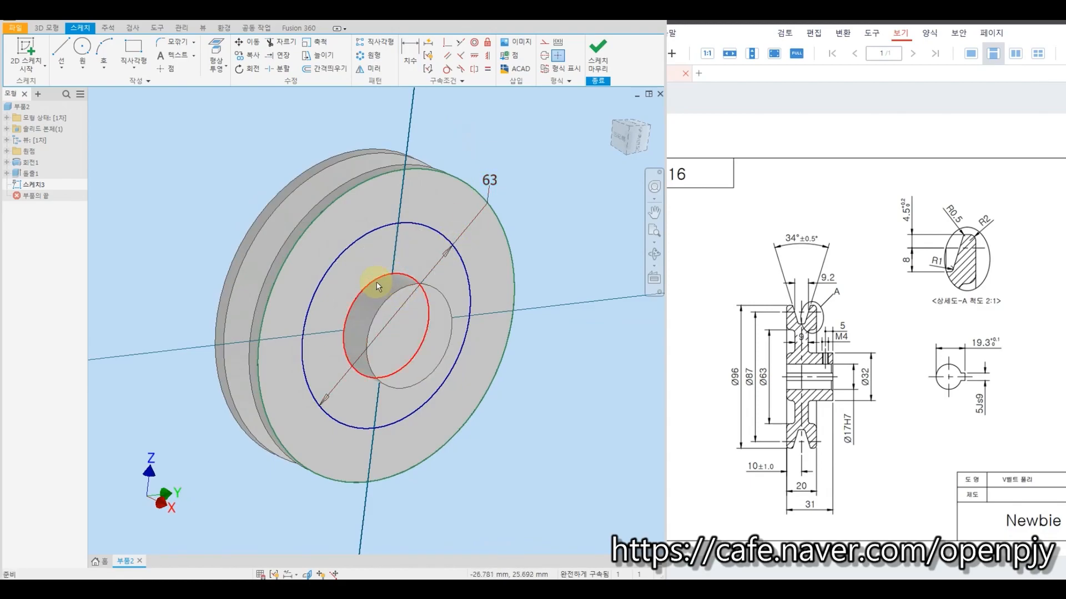
pyautogui.click(605, 61)
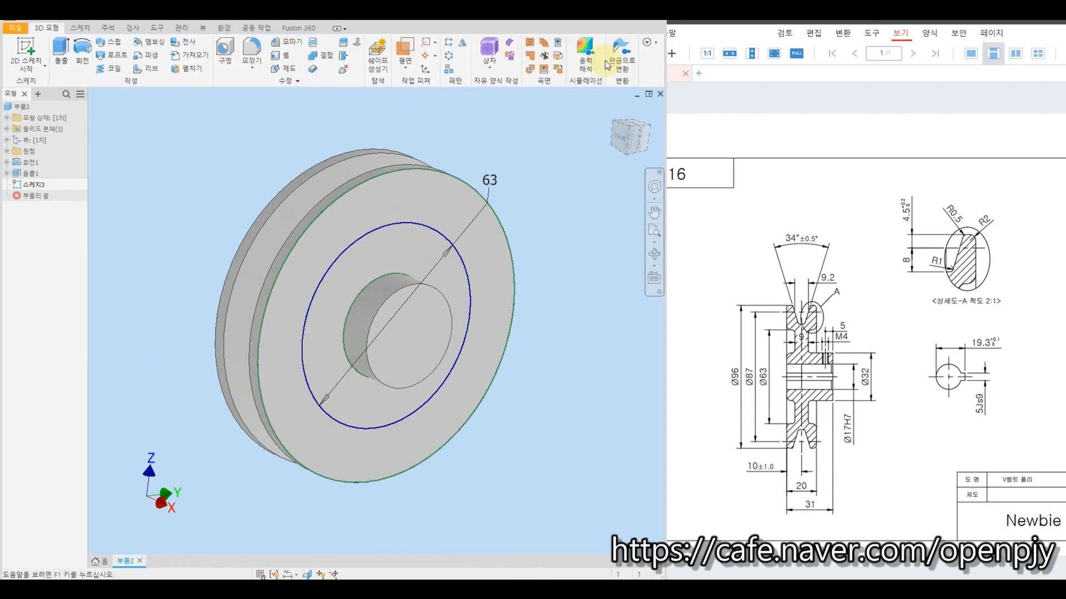
# Cut the ring between the hub and the 63 mm circle 11/2 mm deep into the pulley with Extrude.
pyautogui.click(58, 49)
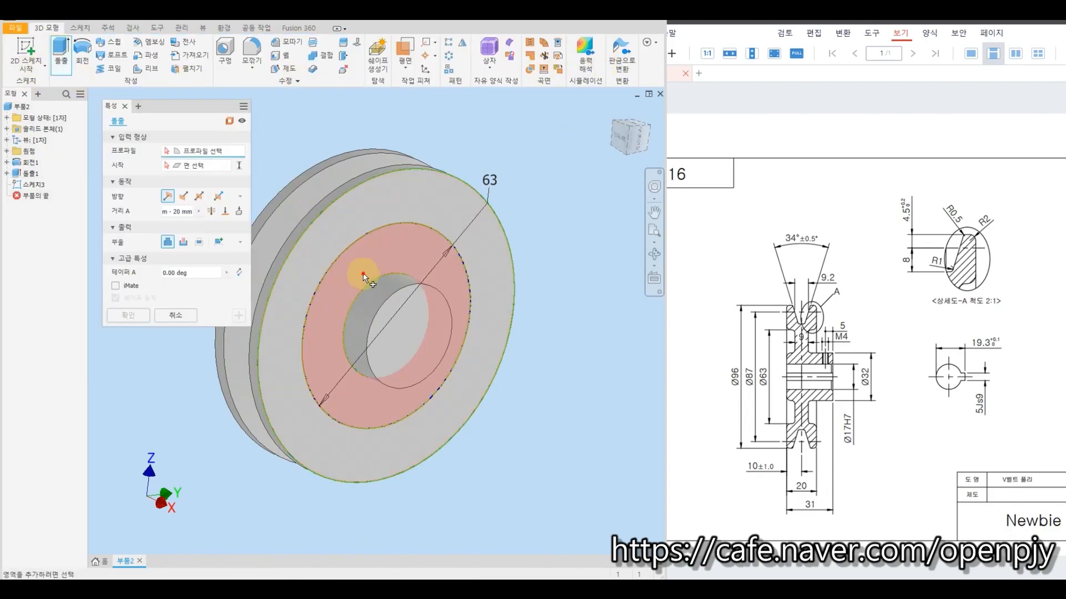
pyautogui.click(363, 275)
pyautogui.keyDown('shift'); pyautogui.moveTo(505, 423); pyautogui.dragTo(552, 414, button='middle'); pyautogui.keyUp('shift')
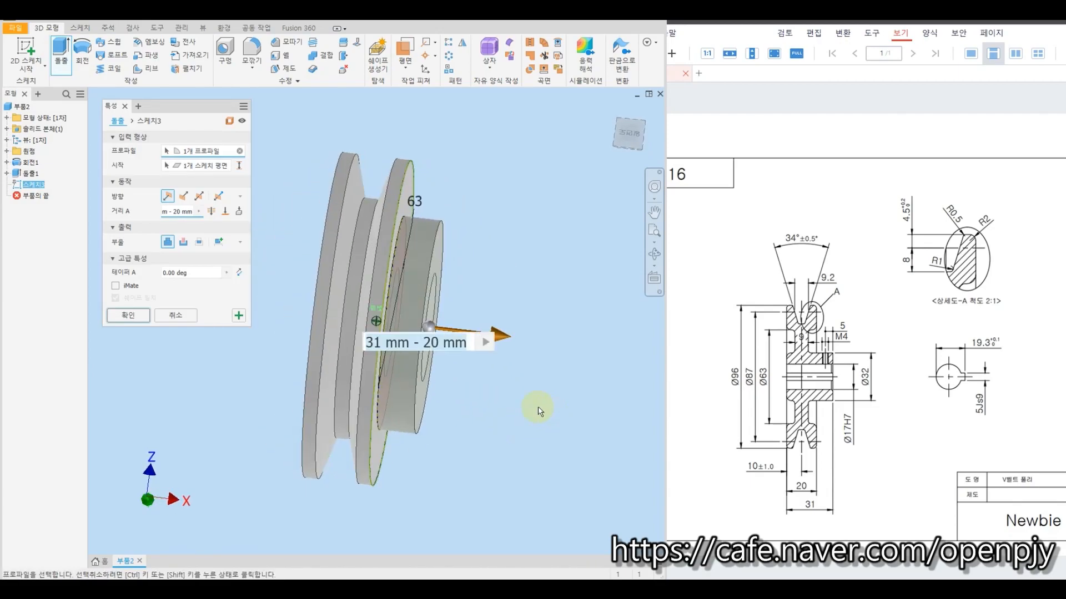
pyautogui.click(184, 242)
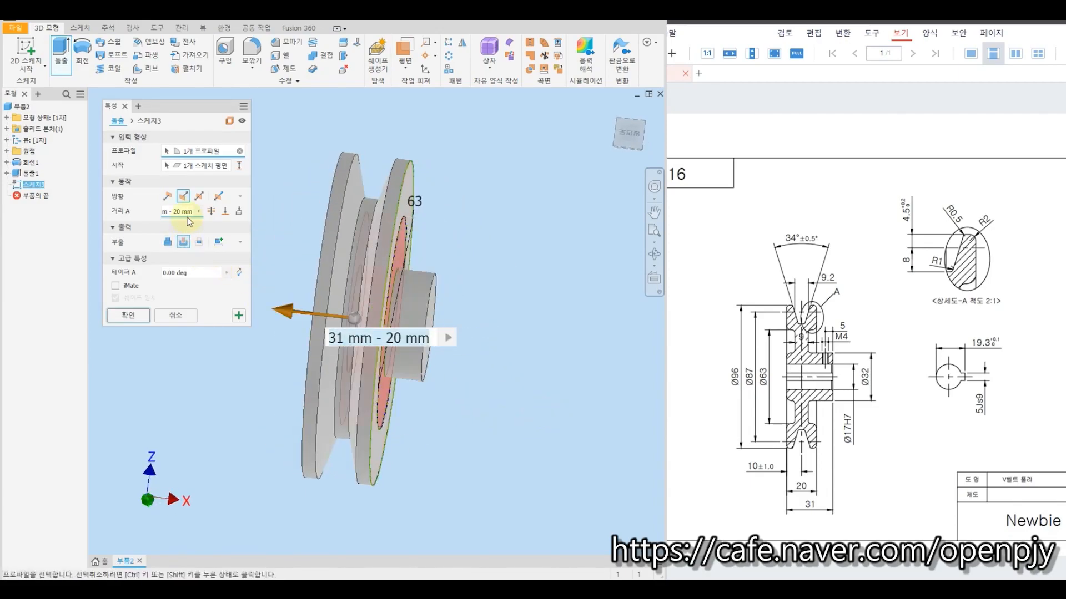
pyautogui.press('BackSpace')
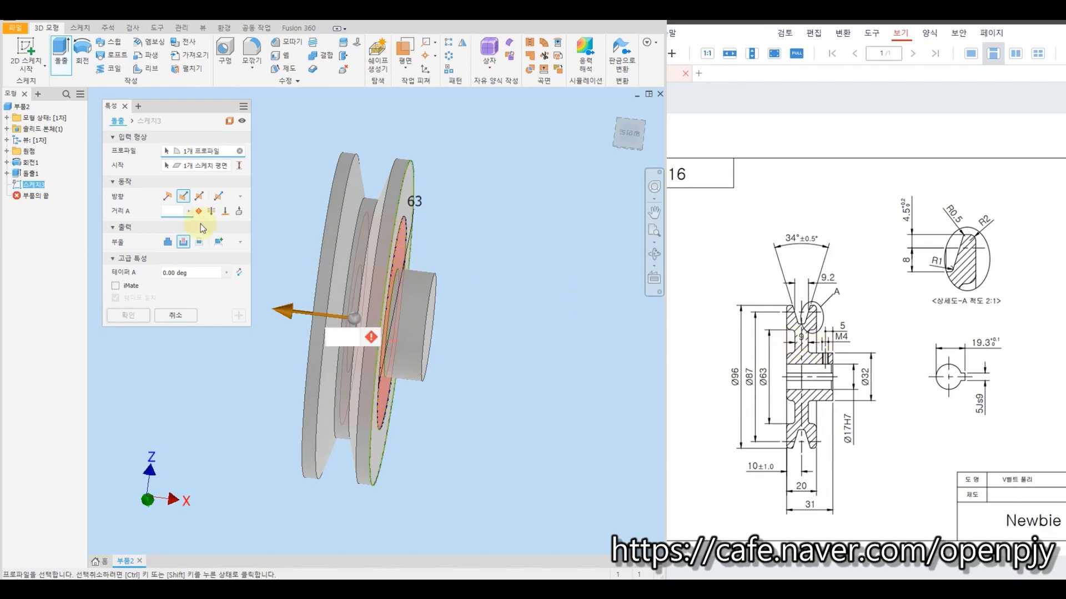
pyautogui.write('11/2')
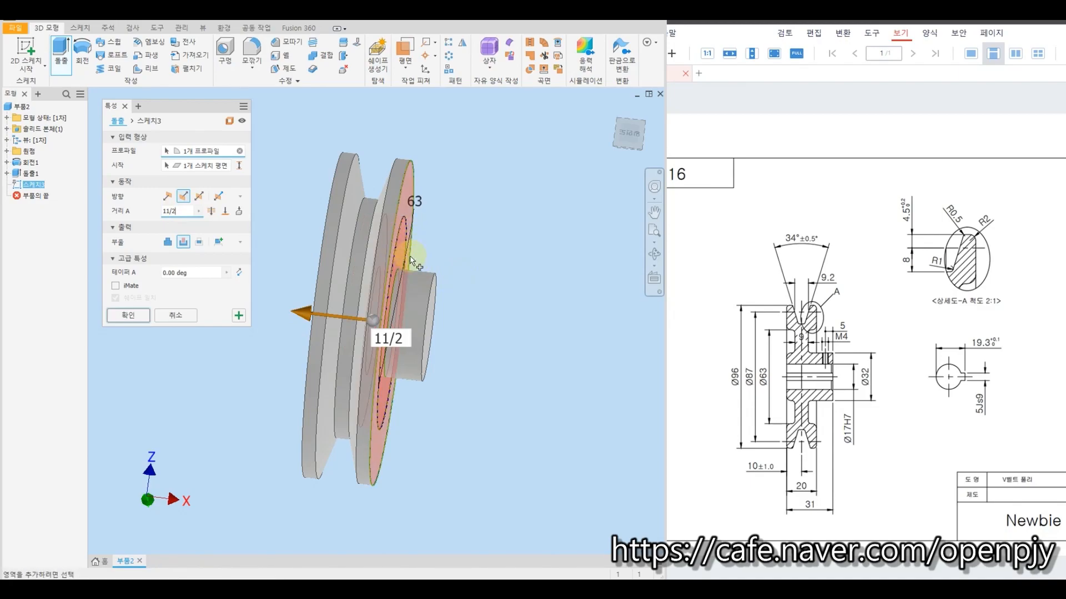
pyautogui.click(133, 314)
# Mirror the ring-shaped recess cut about the YZ plane to the pulley's opposite side.
pyautogui.keyDown('shift'); pyautogui.moveTo(551, 369); pyautogui.dragTo(511, 349, button='middle'); pyautogui.keyUp('shift')
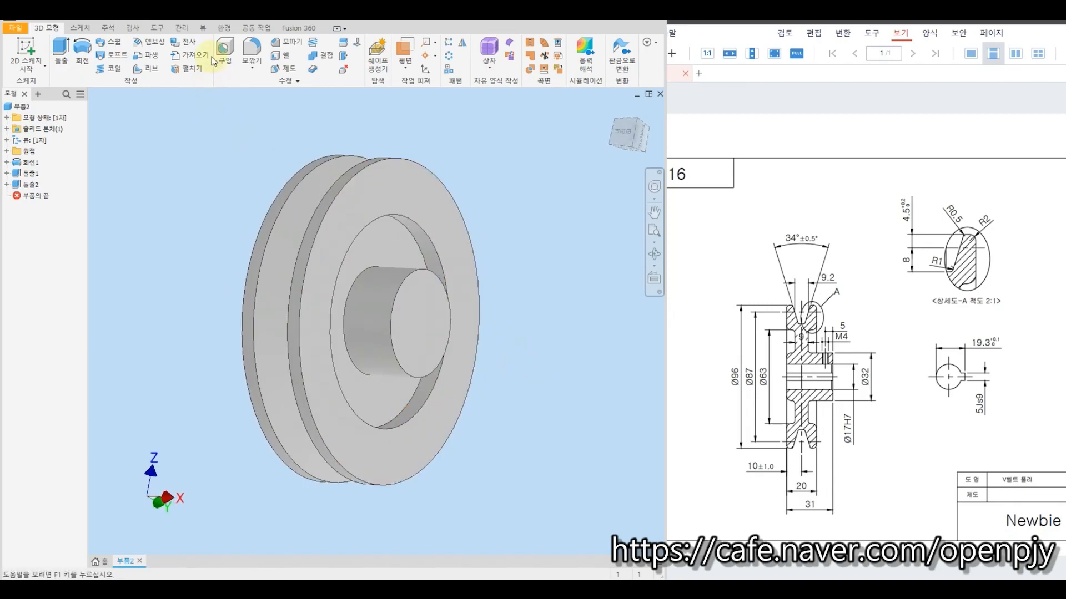
pyautogui.click(461, 46)
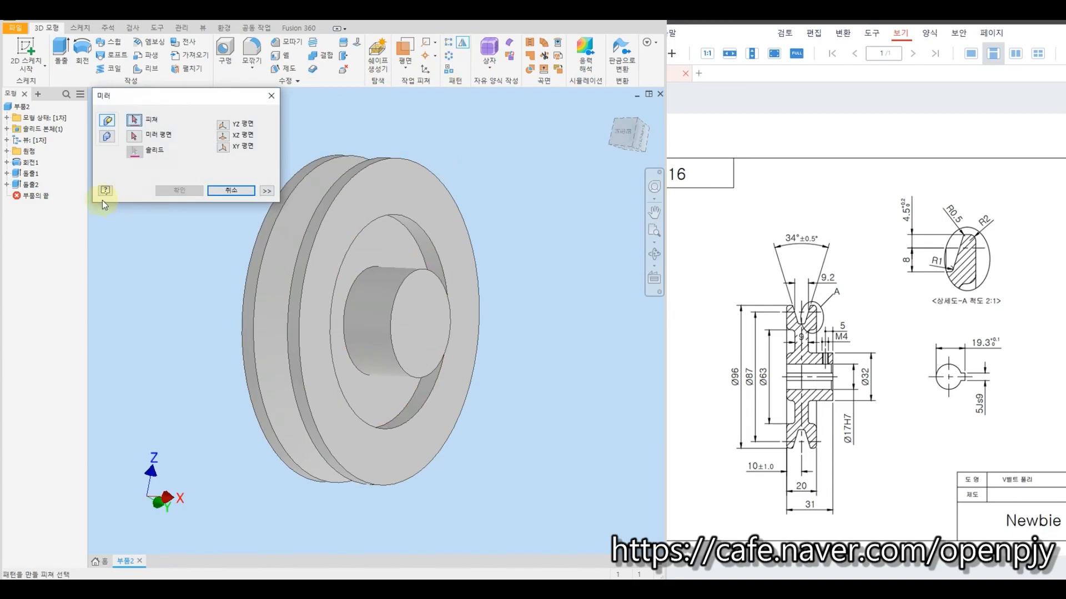
pyautogui.click(139, 138)
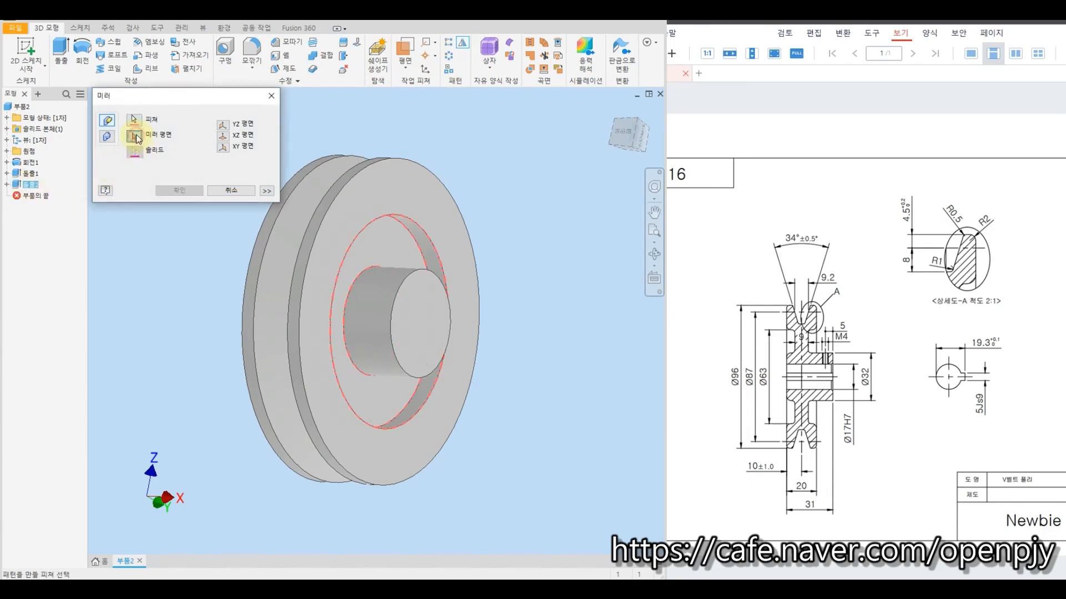
pyautogui.click(6, 151)
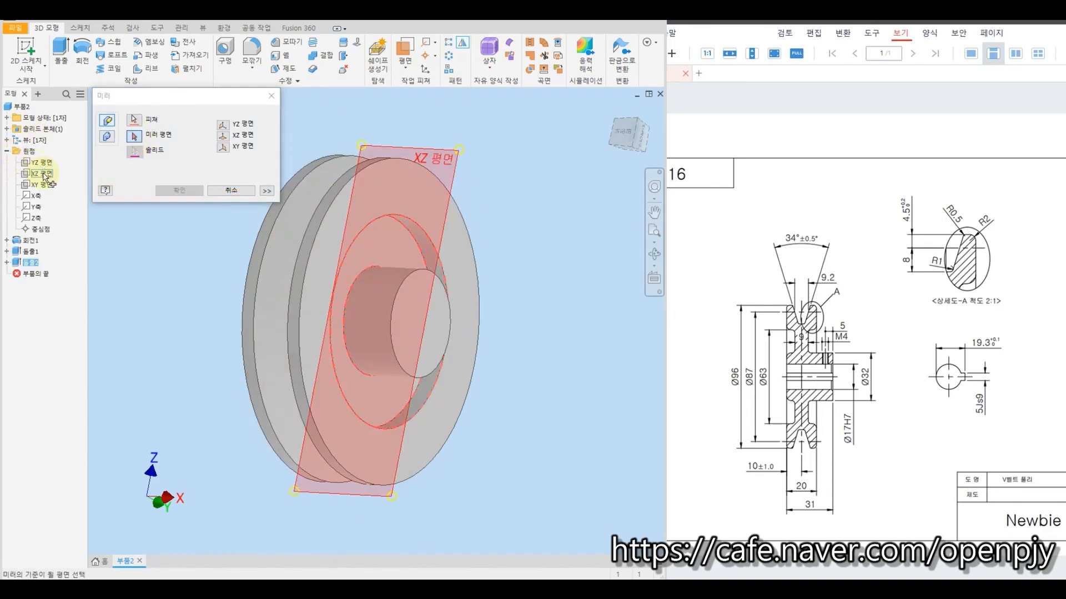
pyautogui.click(43, 164)
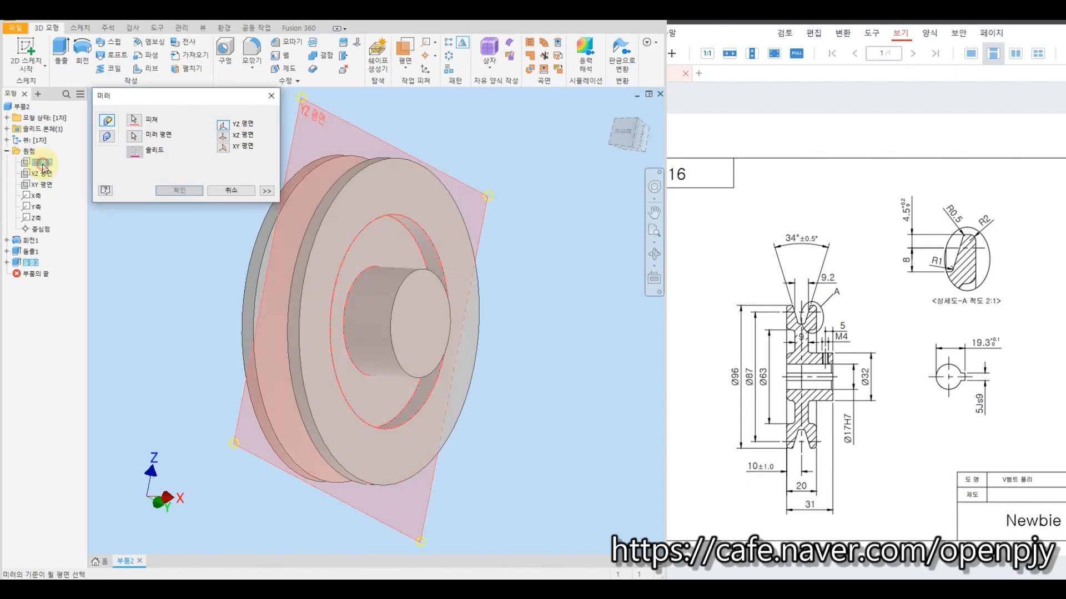
pyautogui.click(191, 193)
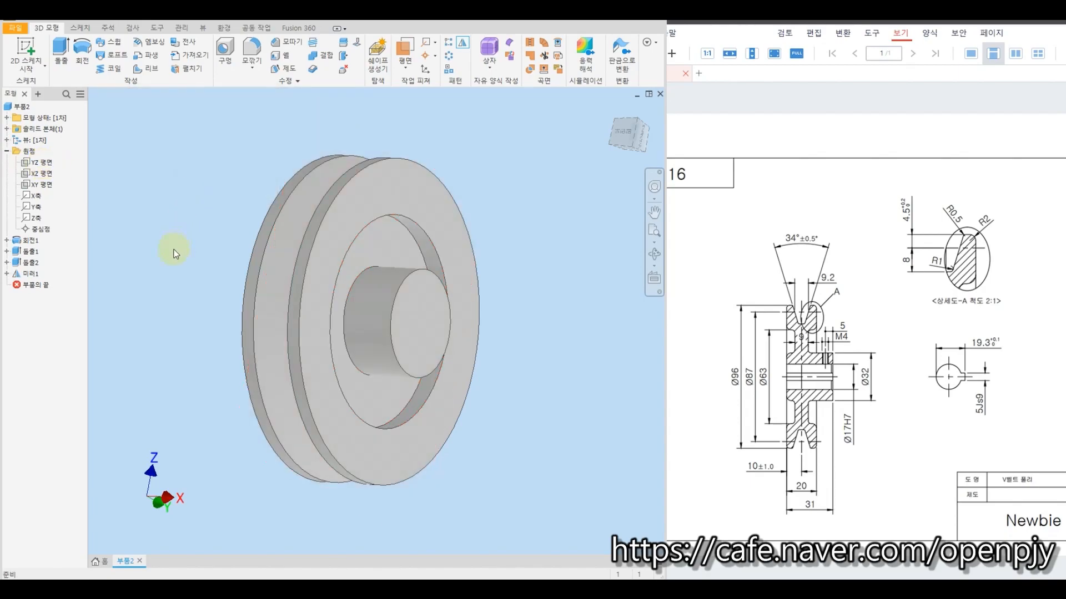
# Fillet the inner and outer floor edges of the recesses on both sides with a 3 mm radius.
pyautogui.keyDown('shift'); pyautogui.moveTo(173, 247); pyautogui.dragTo(248, 256, button='middle'); pyautogui.keyUp('shift')
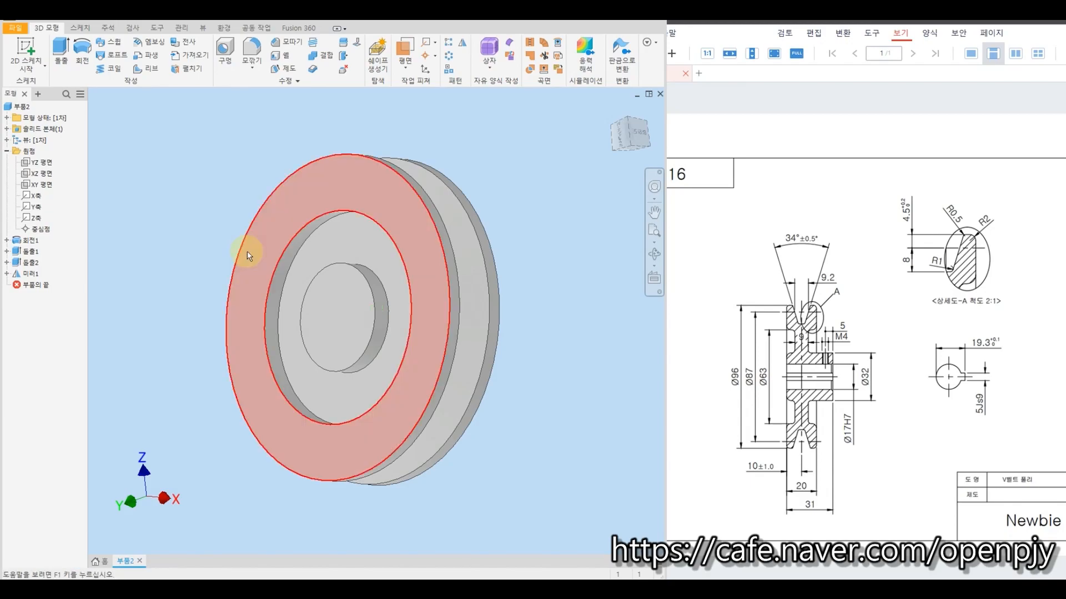
pyautogui.click(251, 50)
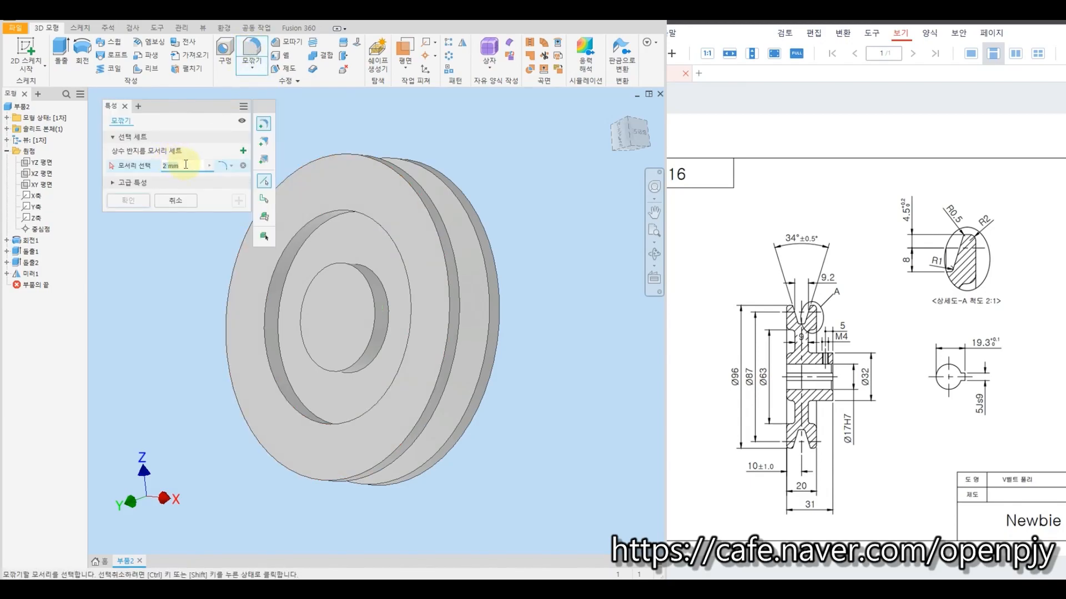
pyautogui.write('3')
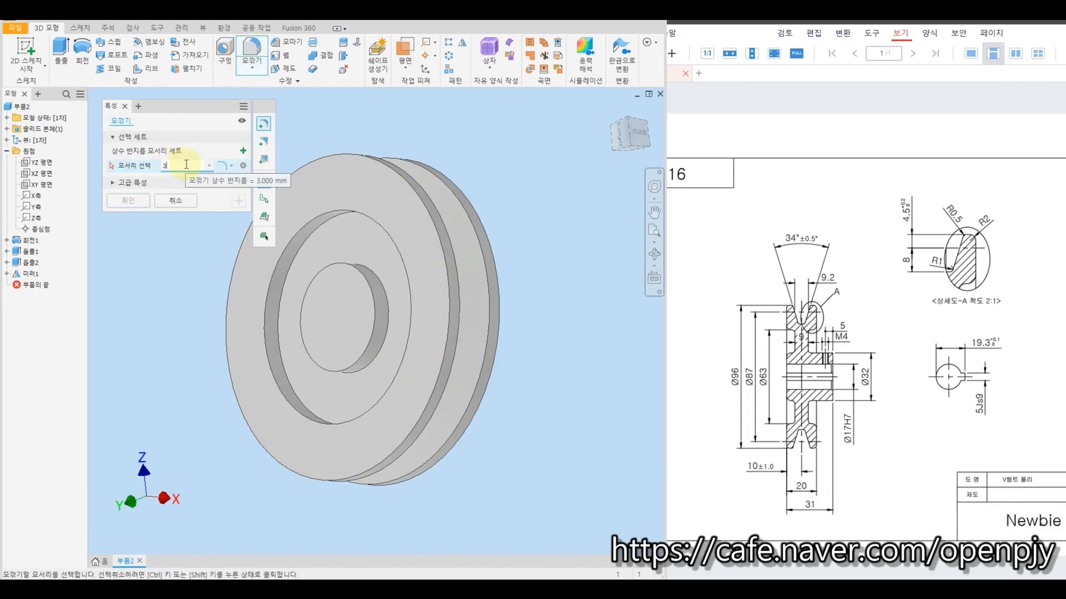
pyautogui.click(381, 285)
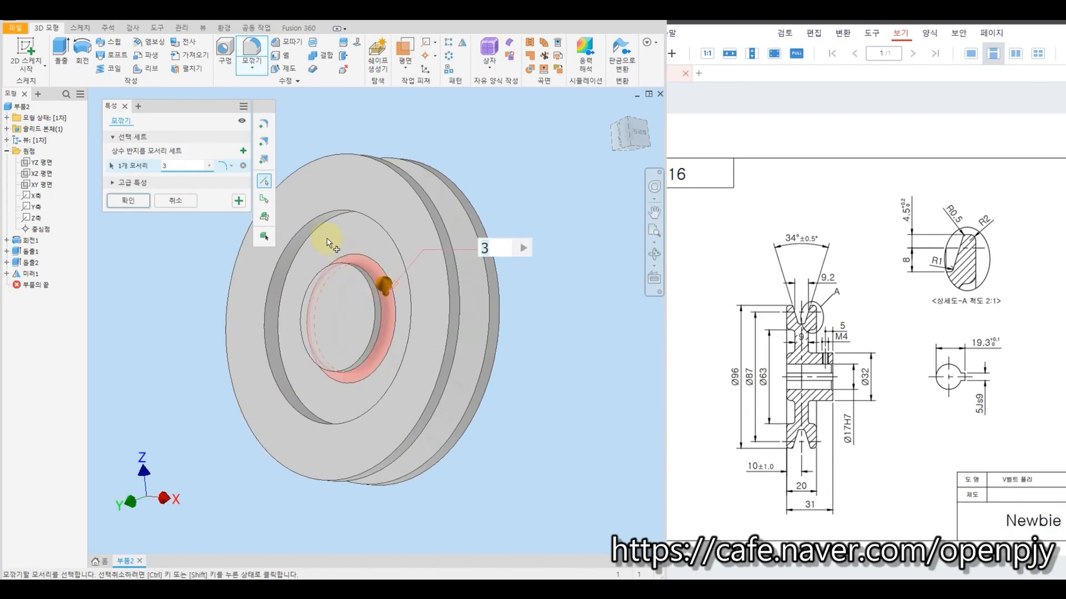
pyautogui.click(309, 232)
pyautogui.keyDown('shift'); pyautogui.moveTo(426, 301); pyautogui.dragTo(459, 357, button='middle'); pyautogui.keyUp('shift')
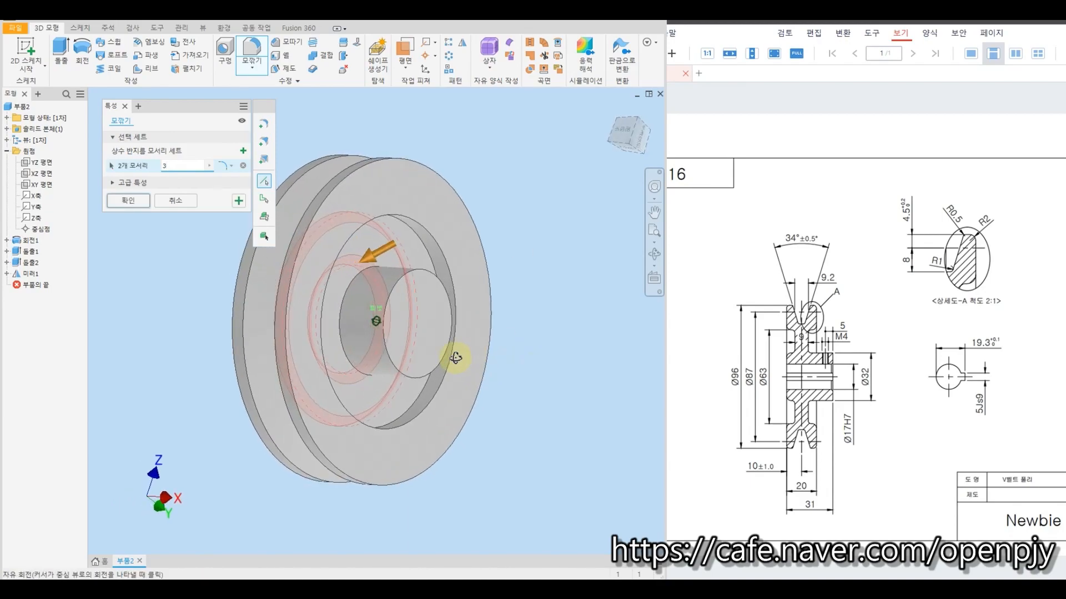
pyautogui.click(410, 254)
pyautogui.click(346, 280)
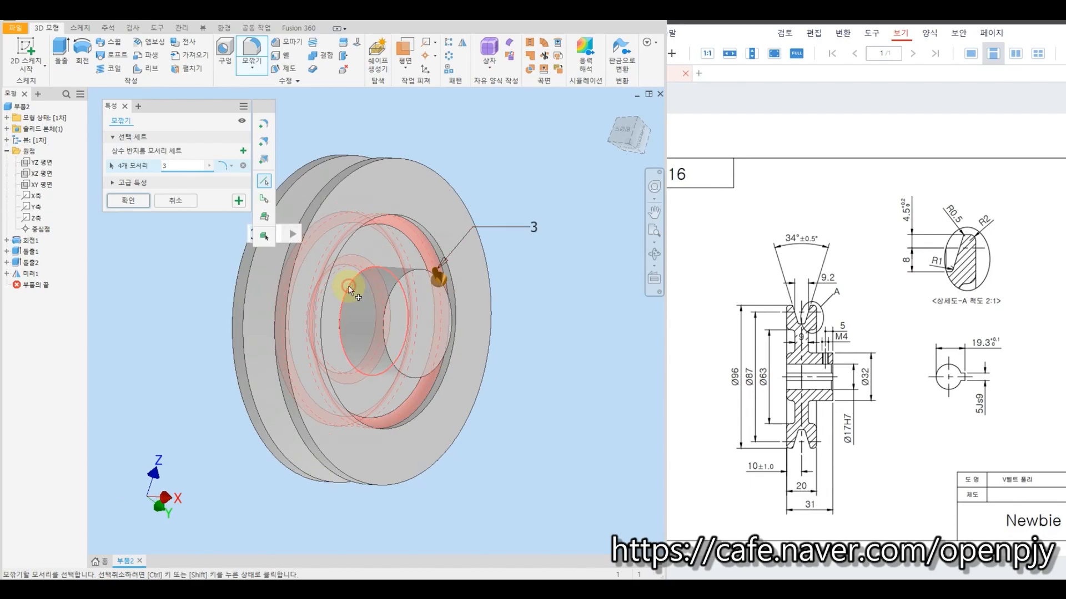
pyautogui.click(239, 204)
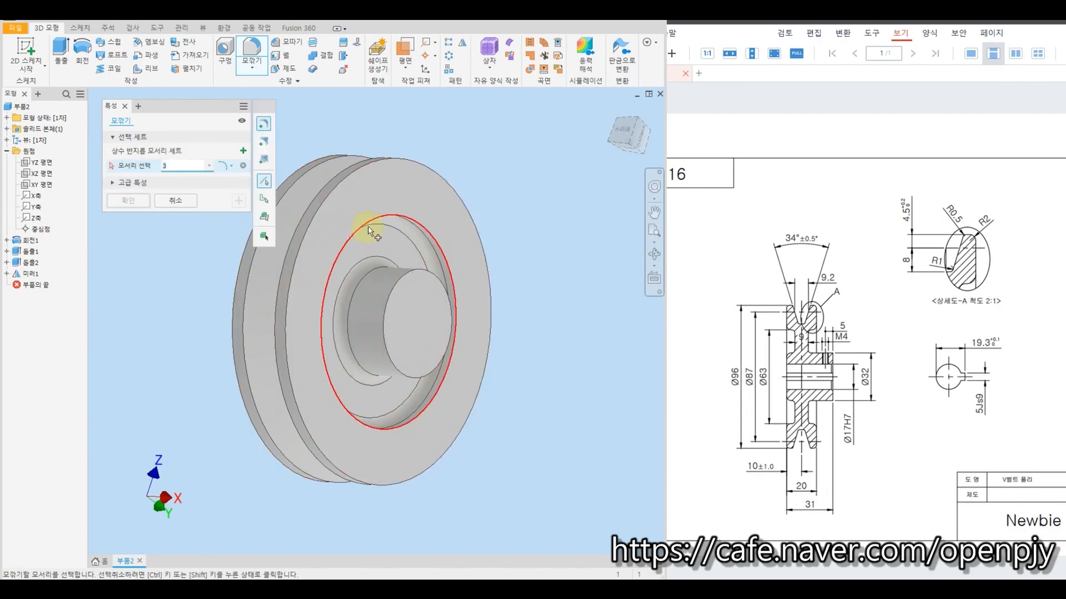
# Fillet the outer rim edges of both recesses and the end edge of the short hub with a 3 mm radius.
pyautogui.click(418, 220)
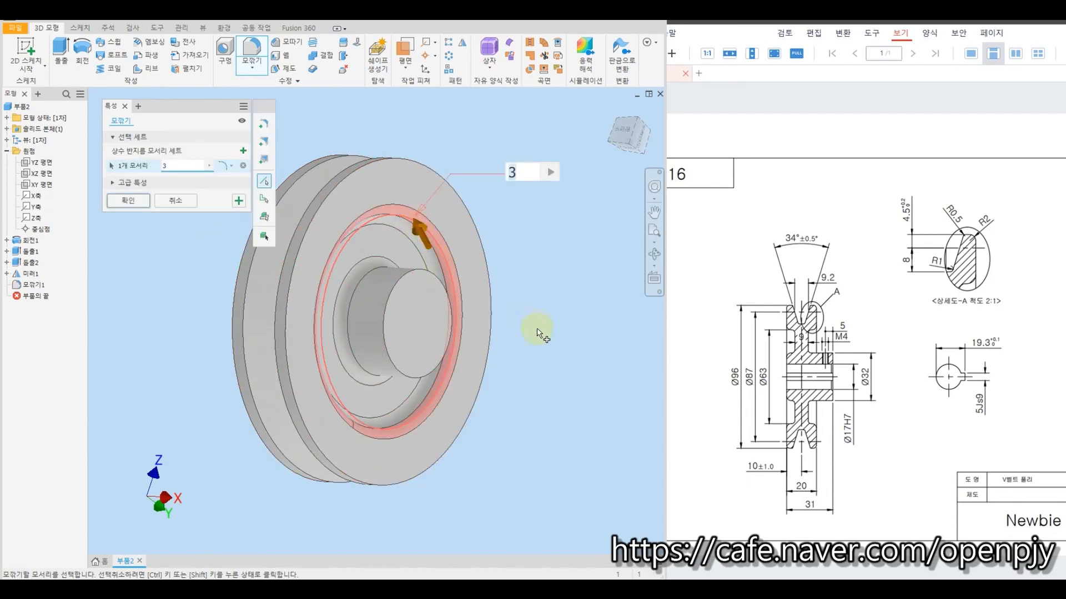
pyautogui.keyDown('shift'); pyautogui.moveTo(542, 329); pyautogui.dragTo(381, 220, button='middle'); pyautogui.keyUp('shift')
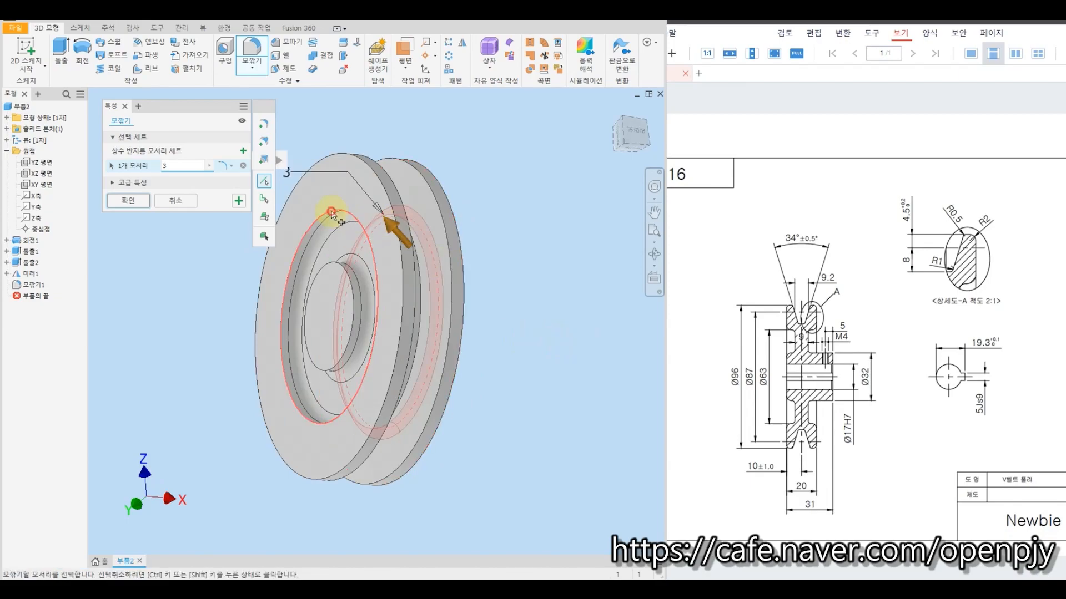
pyautogui.click(333, 211)
pyautogui.click(338, 265)
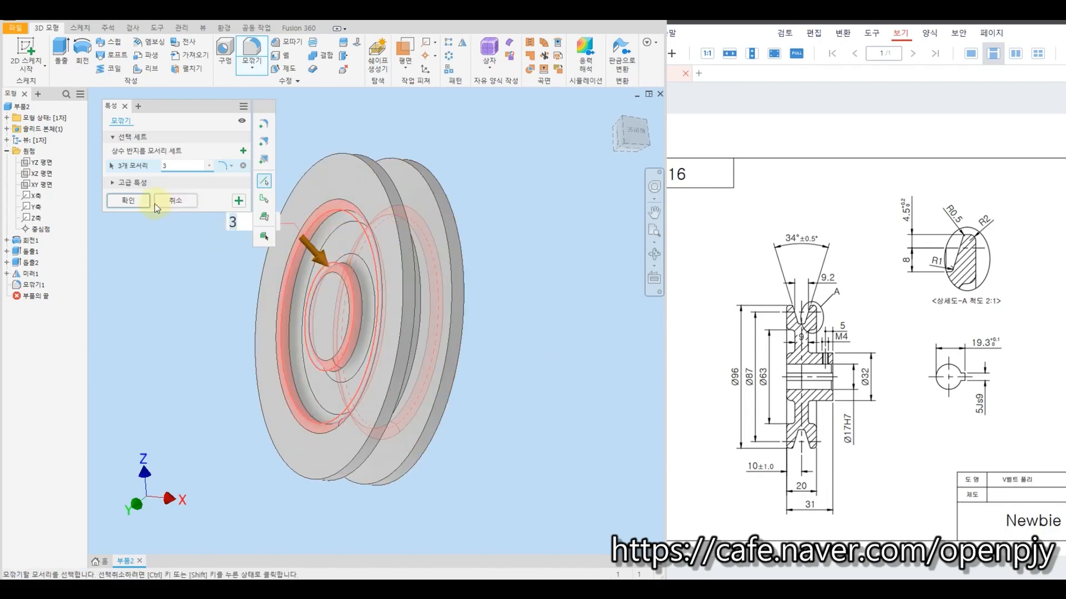
pyautogui.click(132, 201)
# Fillet the two outer edges of the V-groove, where its walls meet the rim, with a 0.5 mm radius.
pyautogui.moveTo(500, 364)
pyautogui.keyDown('shift'); pyautogui.mouseDown(button='middle')
pyautogui.moveTo(542, 365)
pyautogui.moveTo(521, 352)
pyautogui.moveTo(416, 345)
pyautogui.moveTo(500, 350)
pyautogui.mouseUp(button='middle'); pyautogui.keyUp('shift')
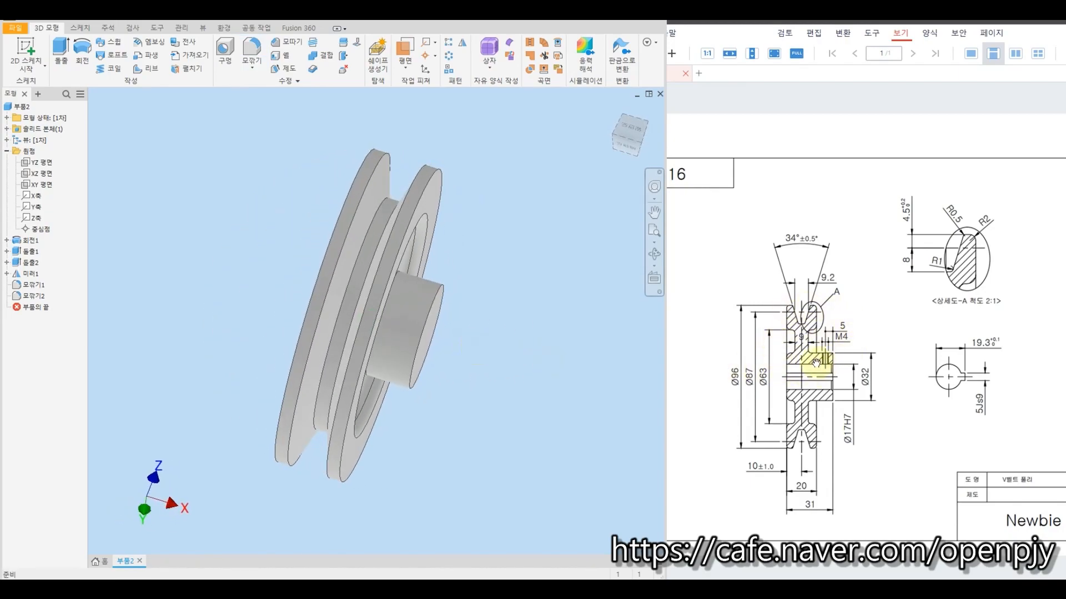
pyautogui.click(252, 49)
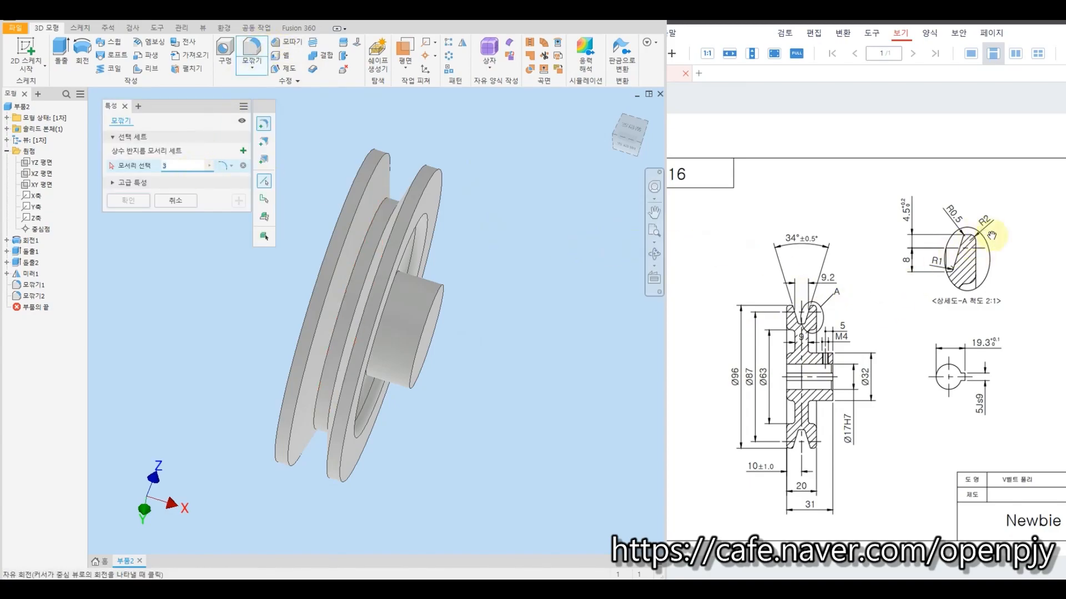
pyautogui.doubleClick(176, 169)
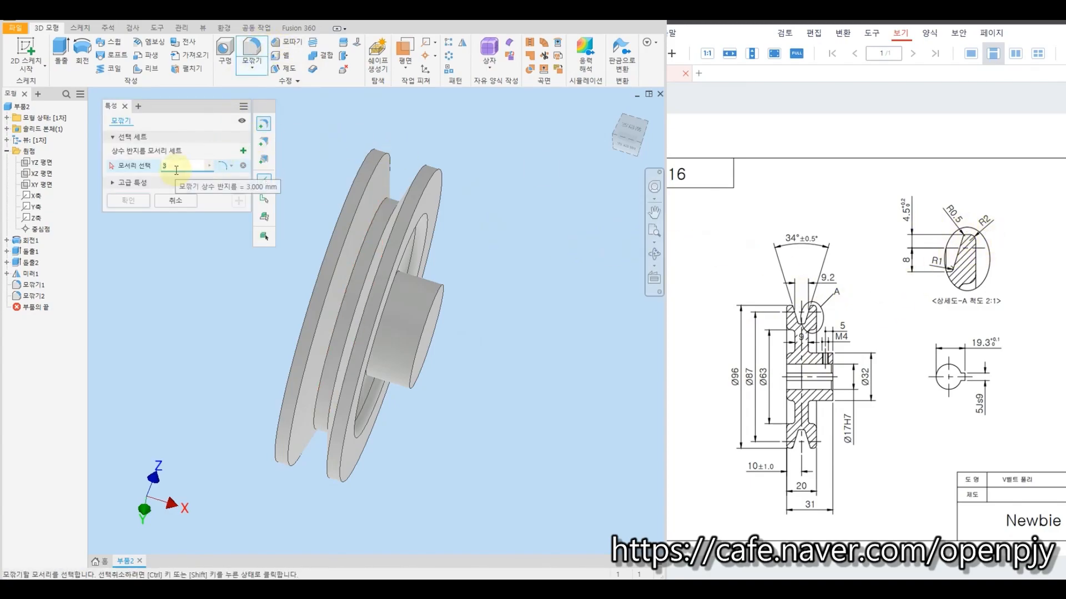
pyautogui.write('0.5')
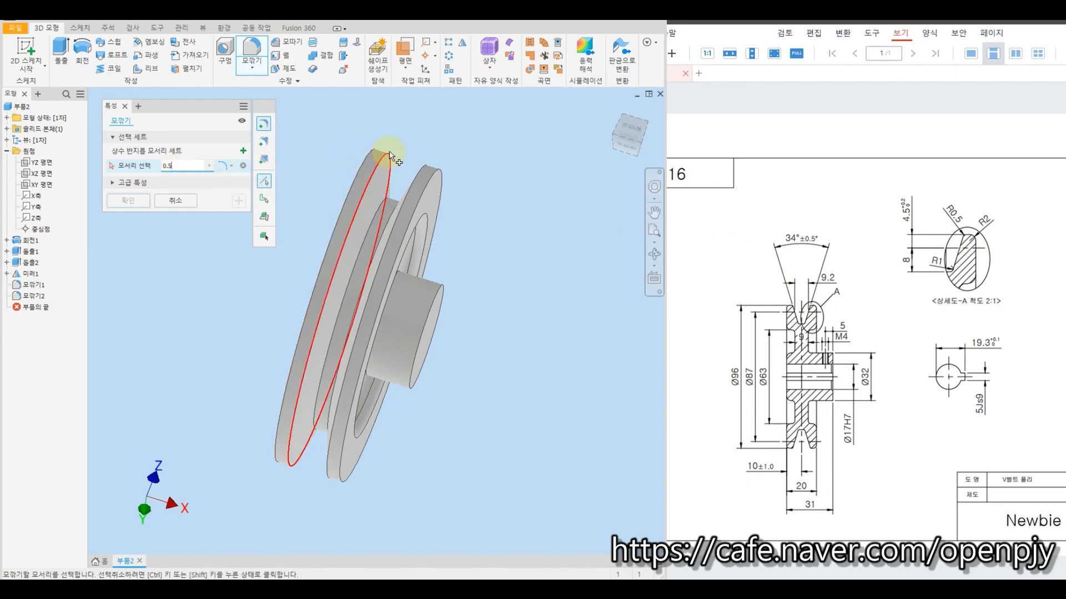
pyautogui.click(390, 158)
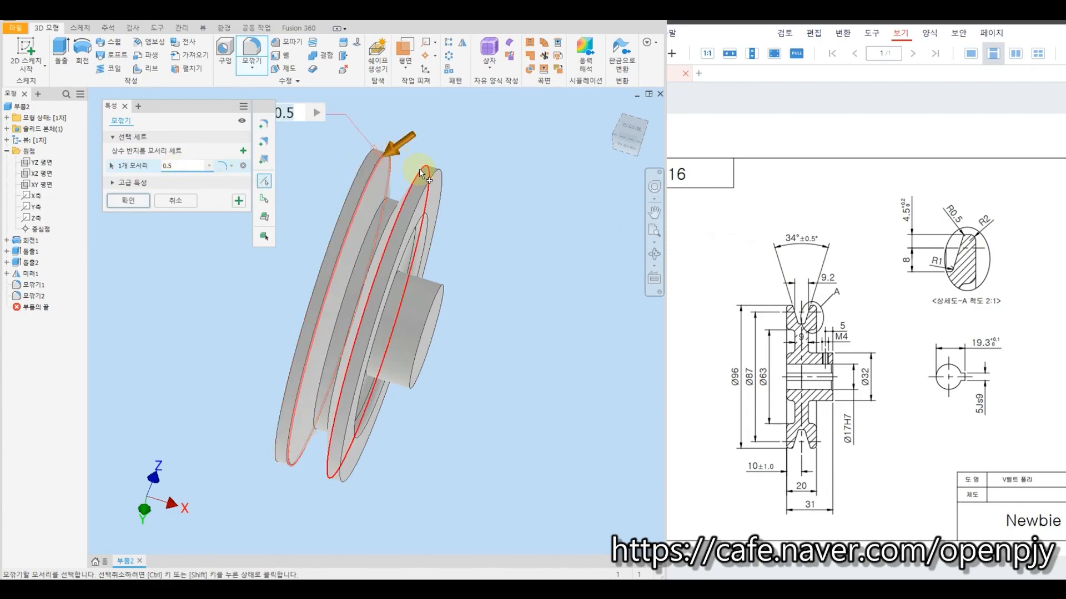
pyautogui.click(418, 169)
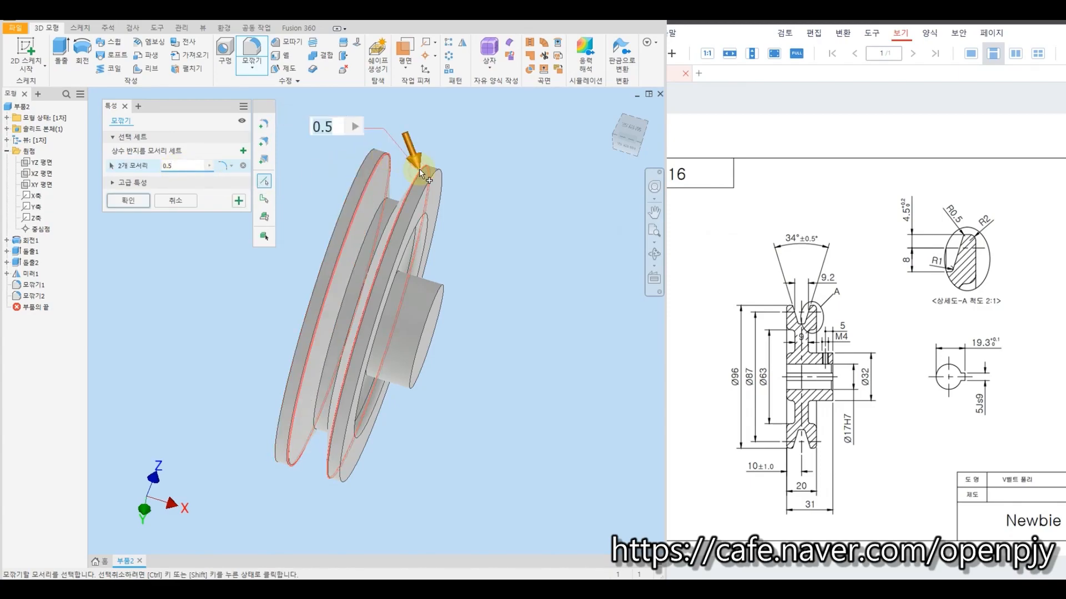
pyautogui.click(239, 202)
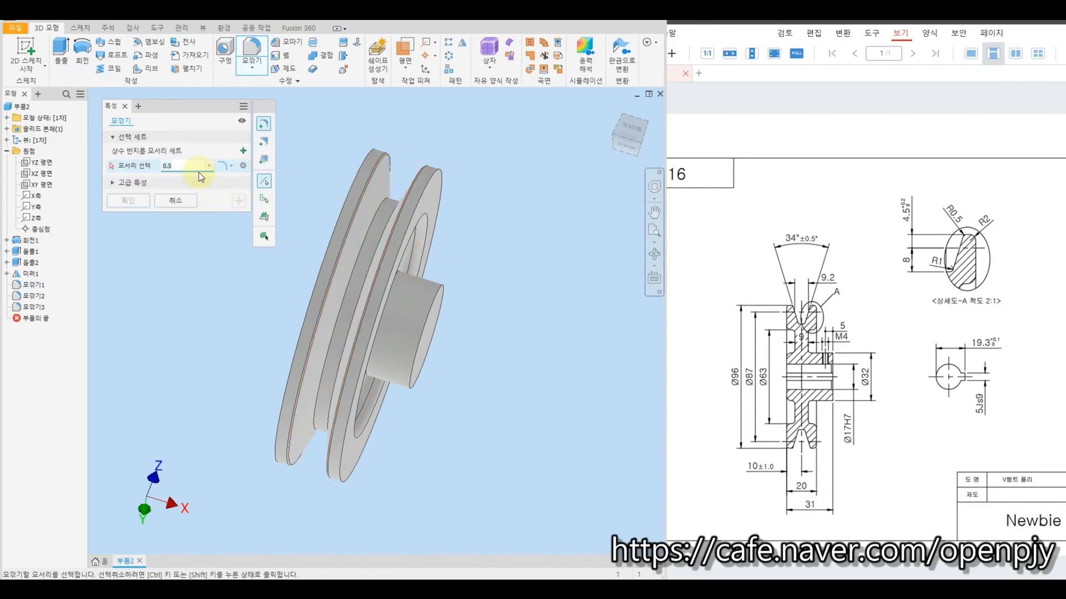
# Fillet the two edges at the bottom of the V-groove with a 1 mm radius.
pyautogui.write('1')
pyautogui.click(374, 214)
pyautogui.keyDown('shift'); pyautogui.moveTo(449, 263); pyautogui.dragTo(475, 270, button='middle'); pyautogui.keyUp('shift')
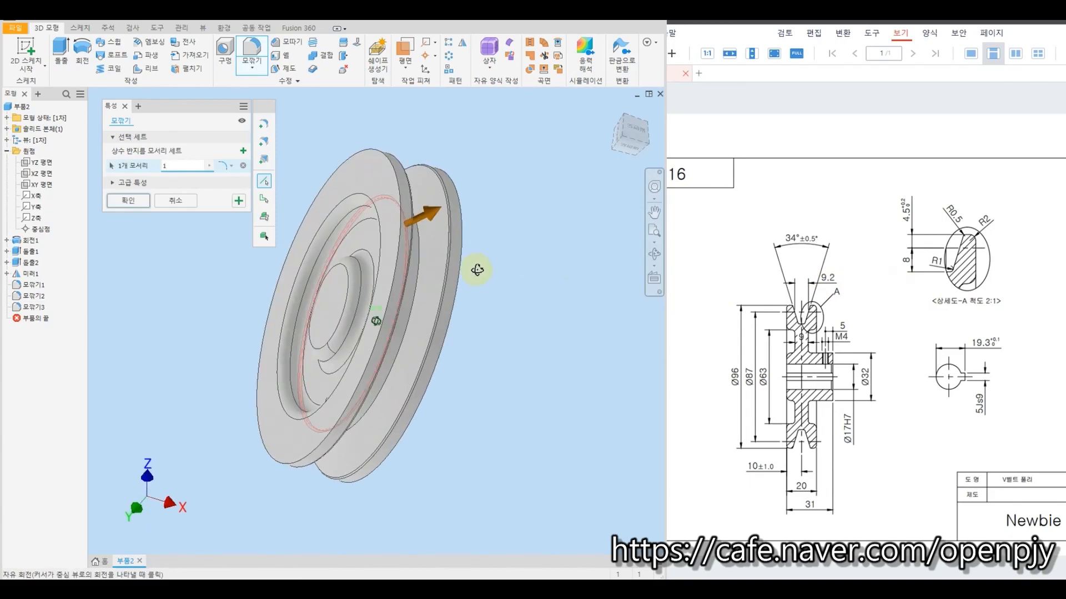
pyautogui.click(421, 269)
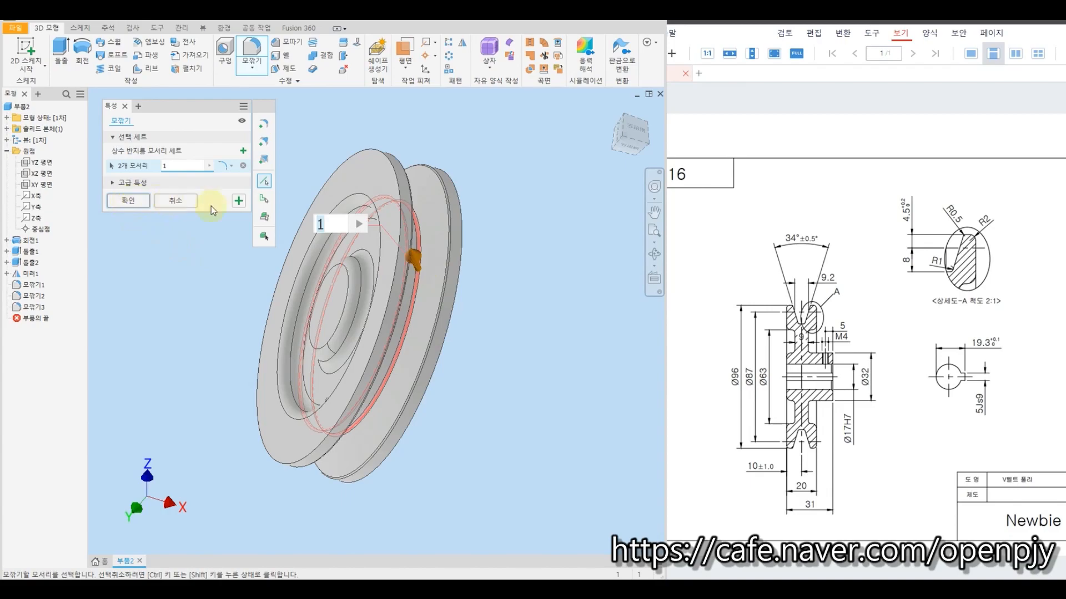
pyautogui.click(238, 202)
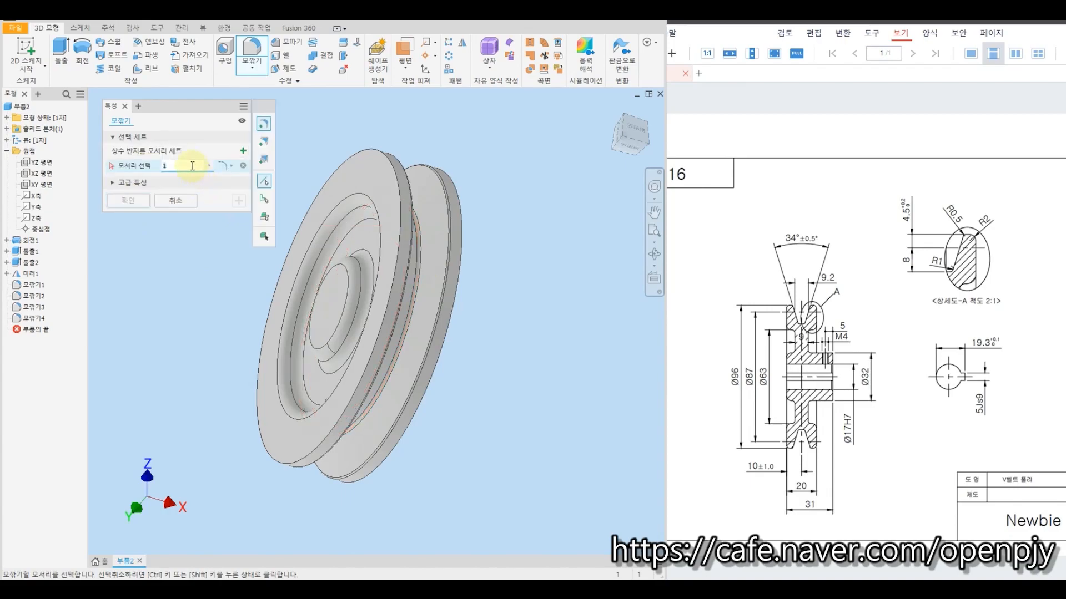
# Fillet the outer circumference edges on both side faces of the pulley with a 2 mm radius.
pyautogui.write('2')
pyautogui.click(383, 160)
pyautogui.click(453, 179)
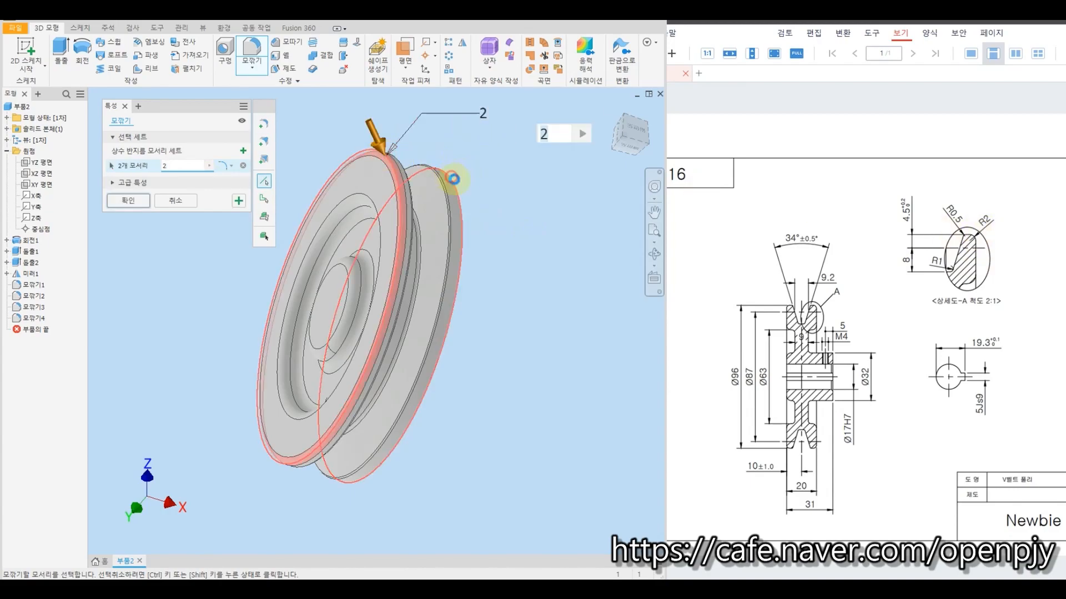
pyautogui.keyDown('shift'); pyautogui.moveTo(530, 251); pyautogui.dragTo(511, 247, button='middle'); pyautogui.keyUp('shift')
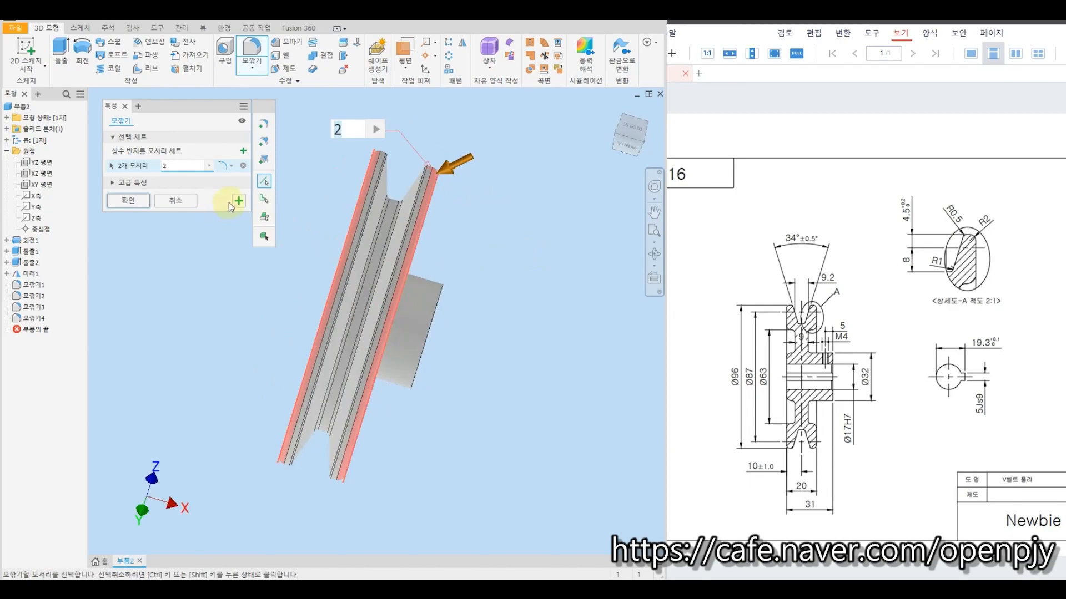
pyautogui.click(137, 203)
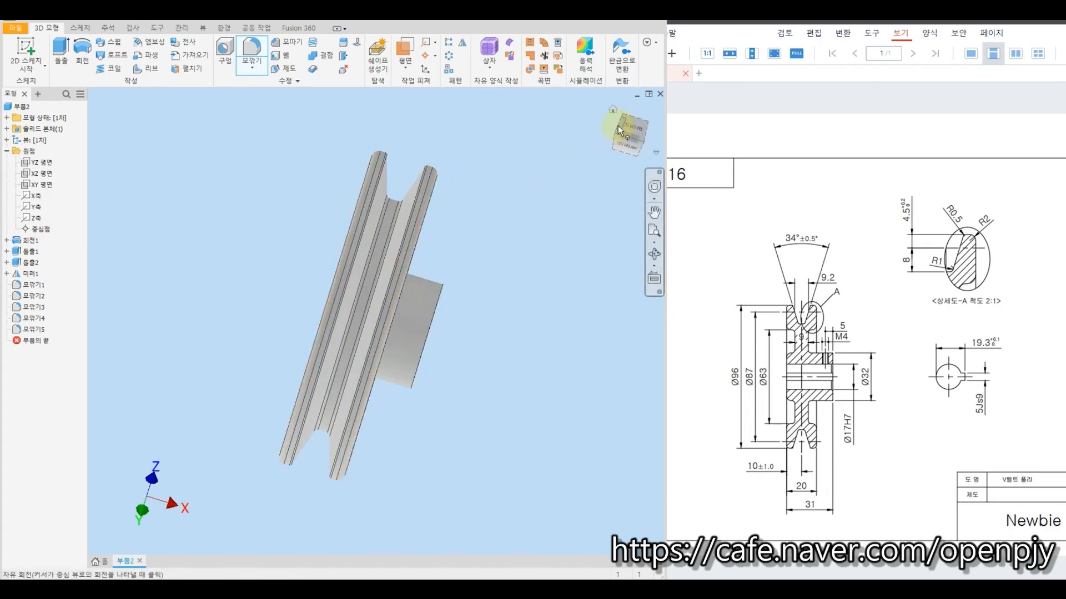
# Start a sketch on the end face of the long hub and draw a 17 mm diameter circle at its centre.
pyautogui.click(613, 109)
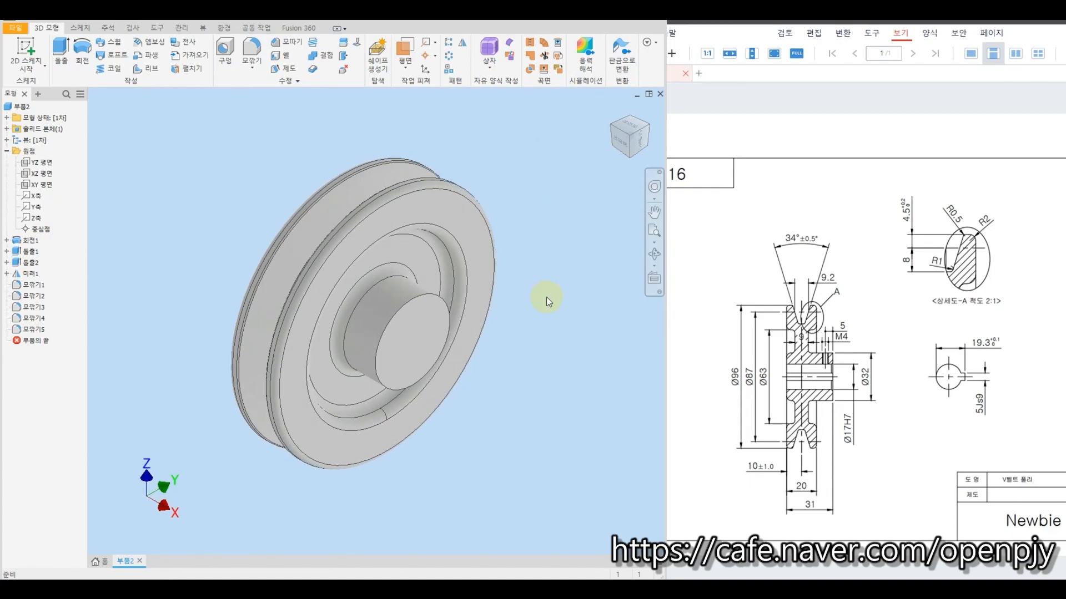
pyautogui.click(27, 47)
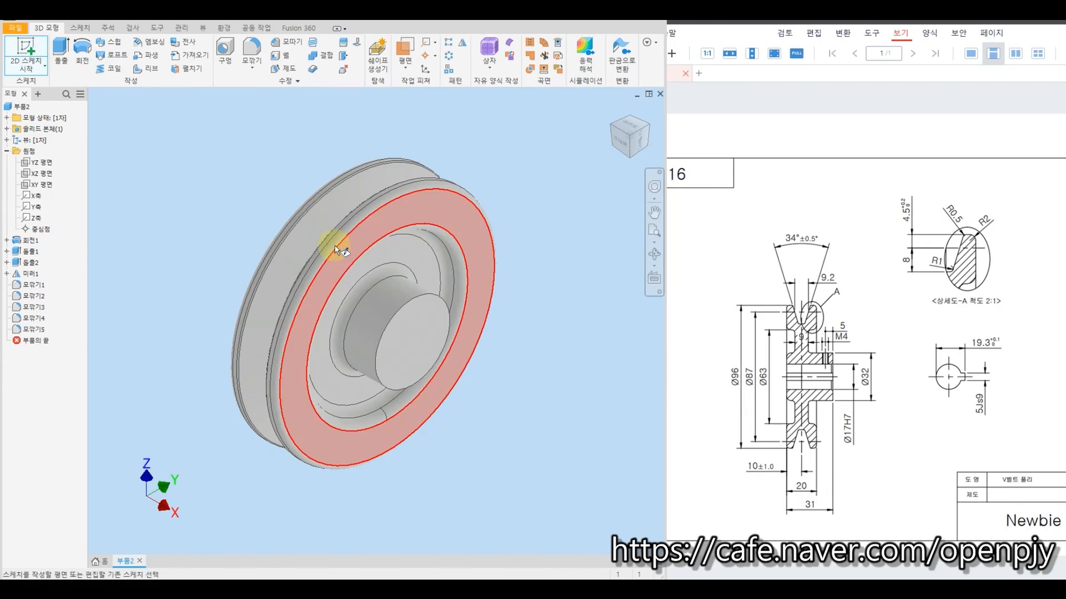
pyautogui.click(225, 55)
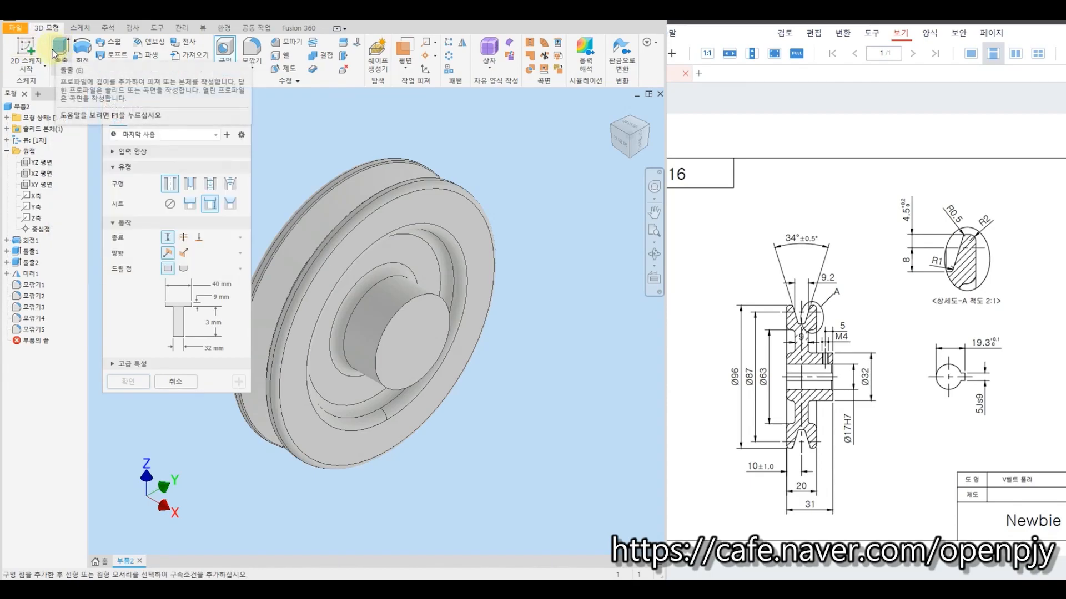
pyautogui.click(35, 48)
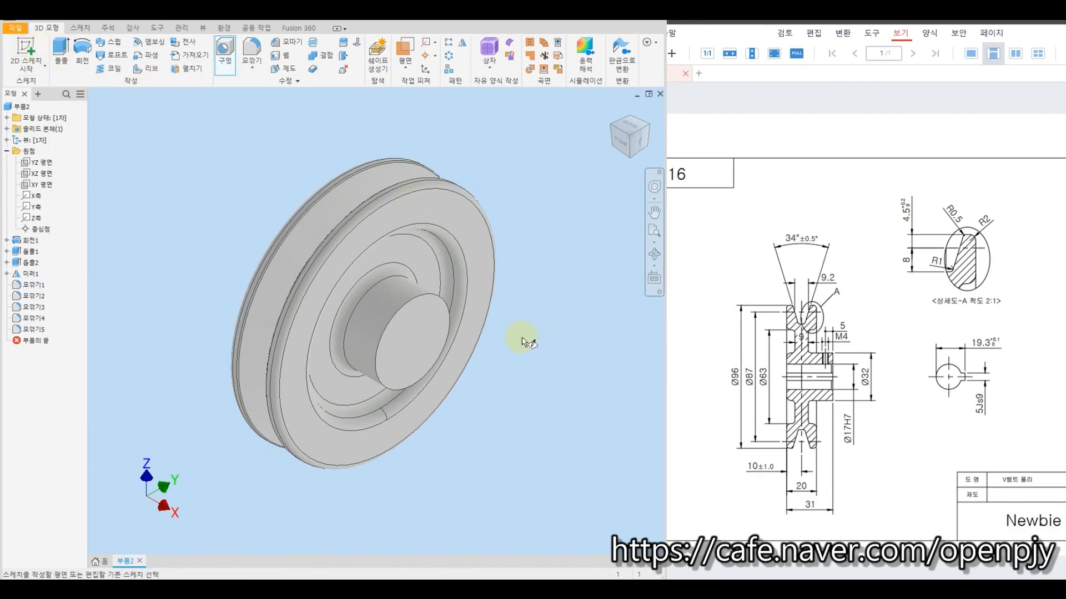
pyautogui.click(413, 335)
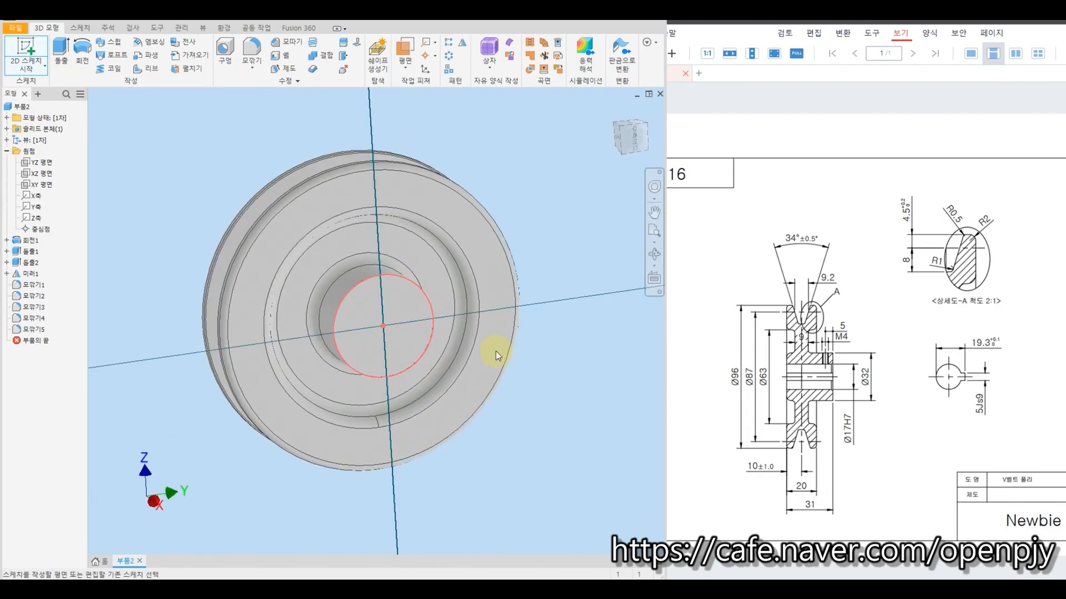
pyautogui.click(496, 352)
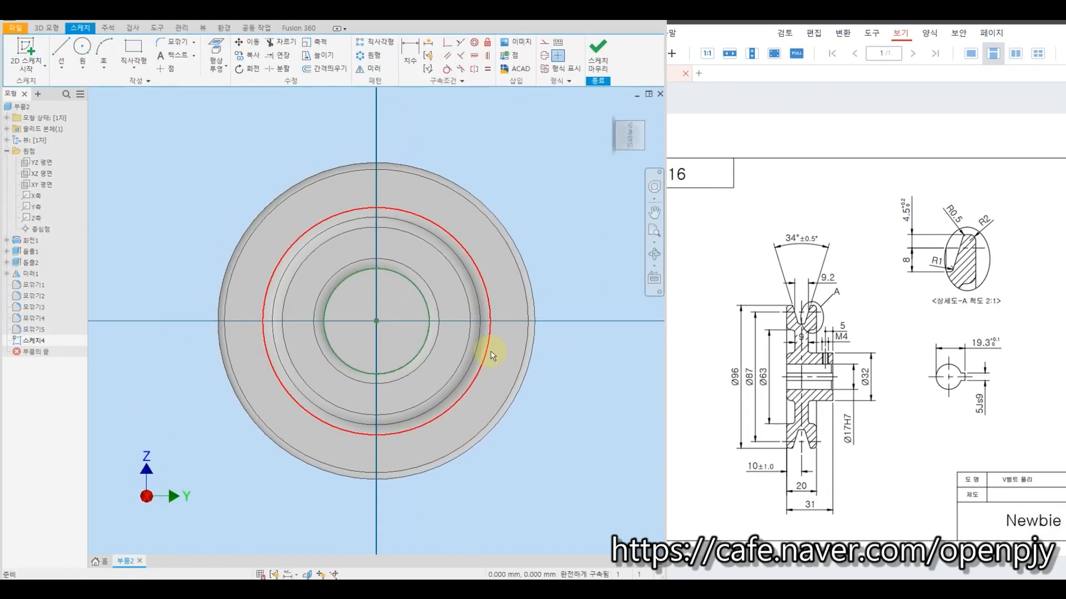
pyautogui.click(82, 47)
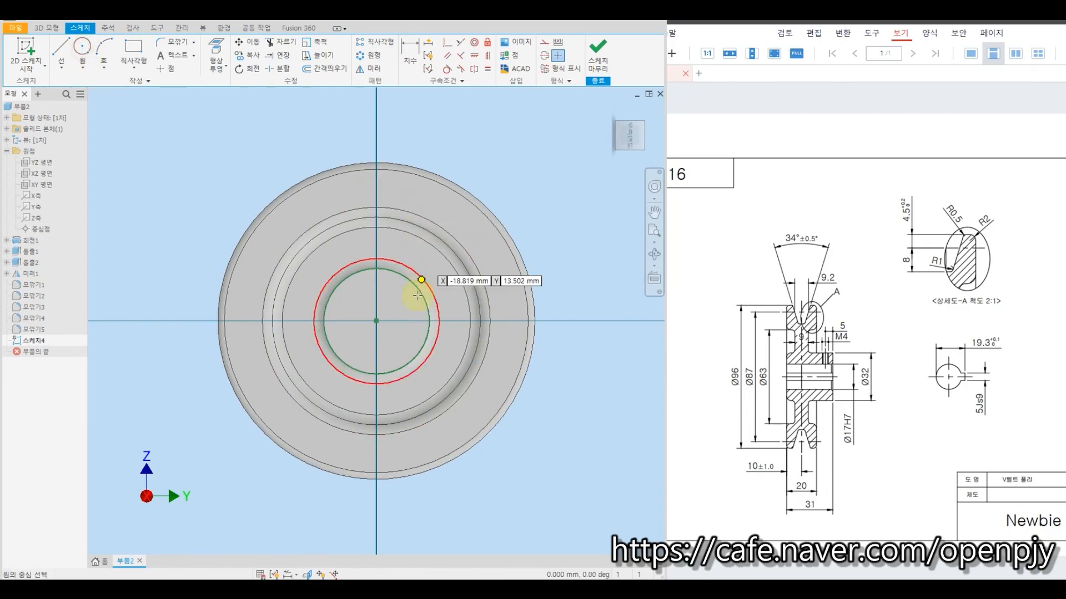
pyautogui.click(376, 321)
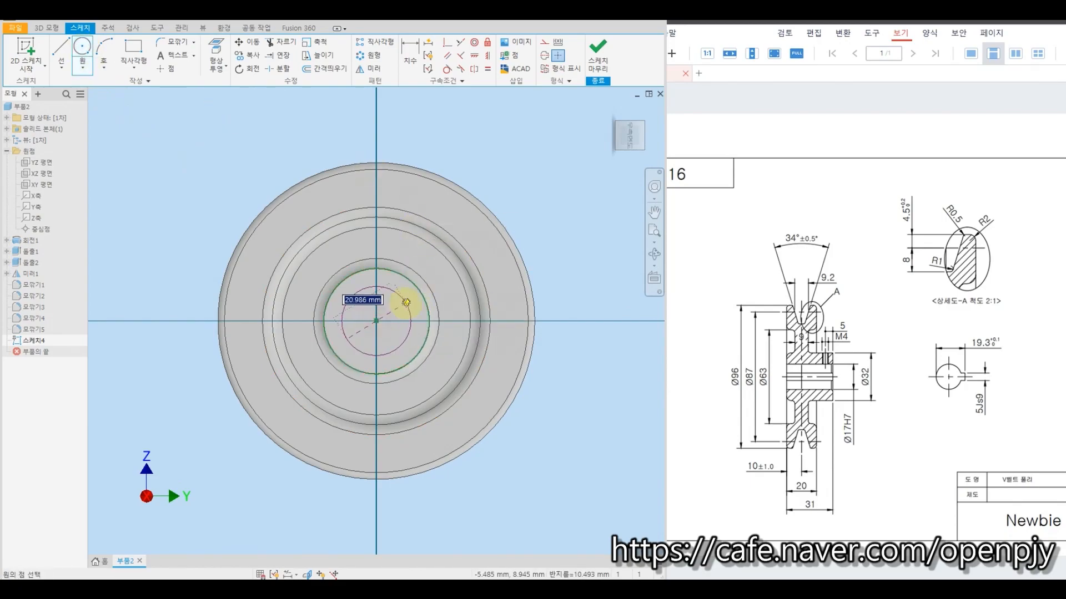
pyautogui.write('17')
pyautogui.press('Return')
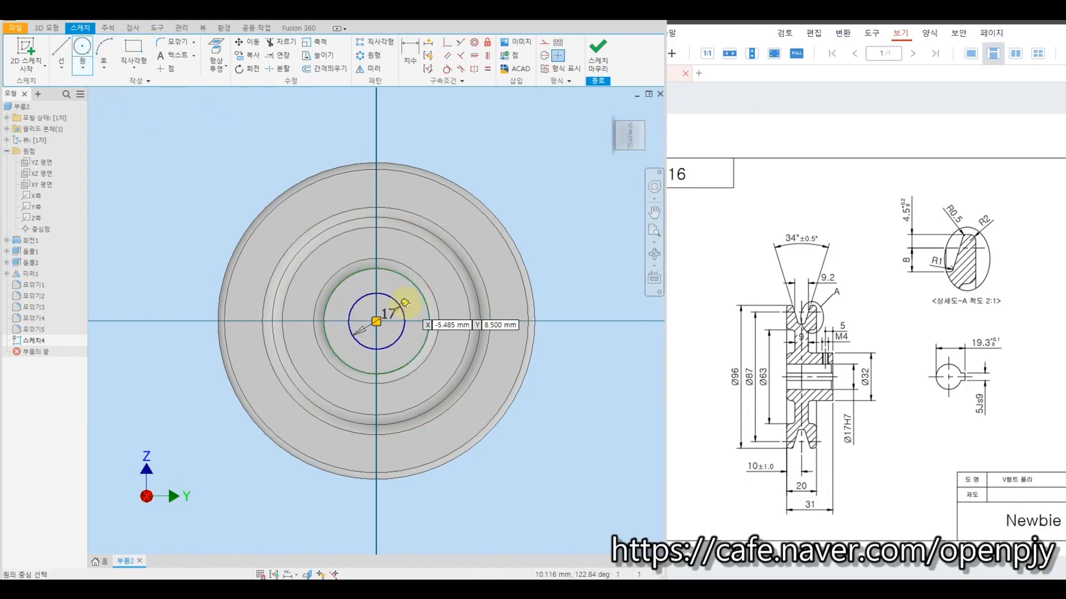
# Sketch a keyway rectangle about 4.4 mm high across the 17 mm circle's edge on the positive Y side.
pyautogui.scroll(-2, 392, 304)
pyautogui.scroll(8, 393, 326)
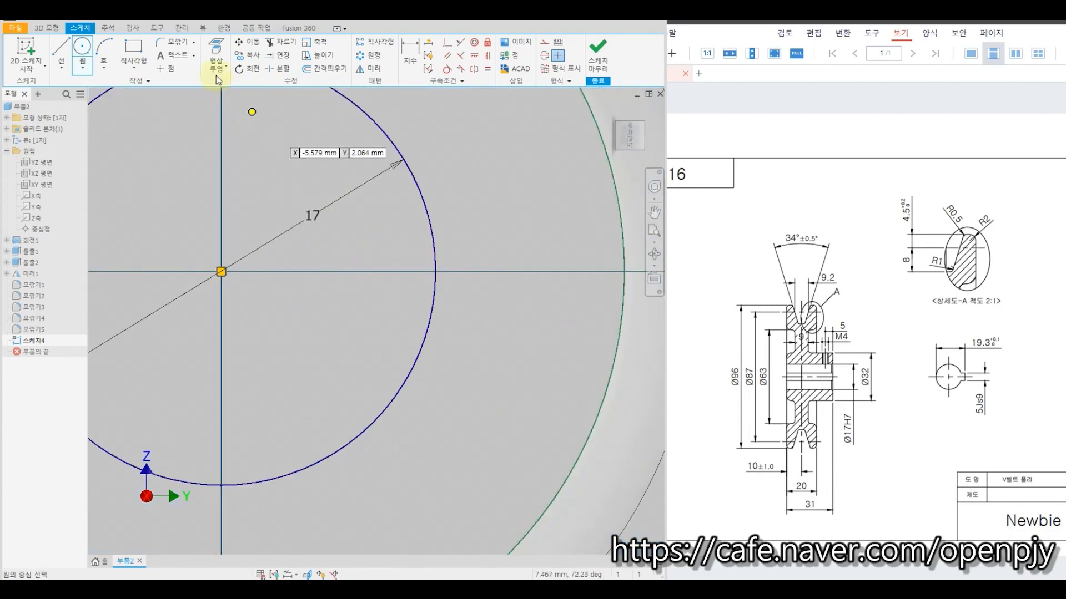
pyautogui.click(136, 48)
pyautogui.click(381, 227)
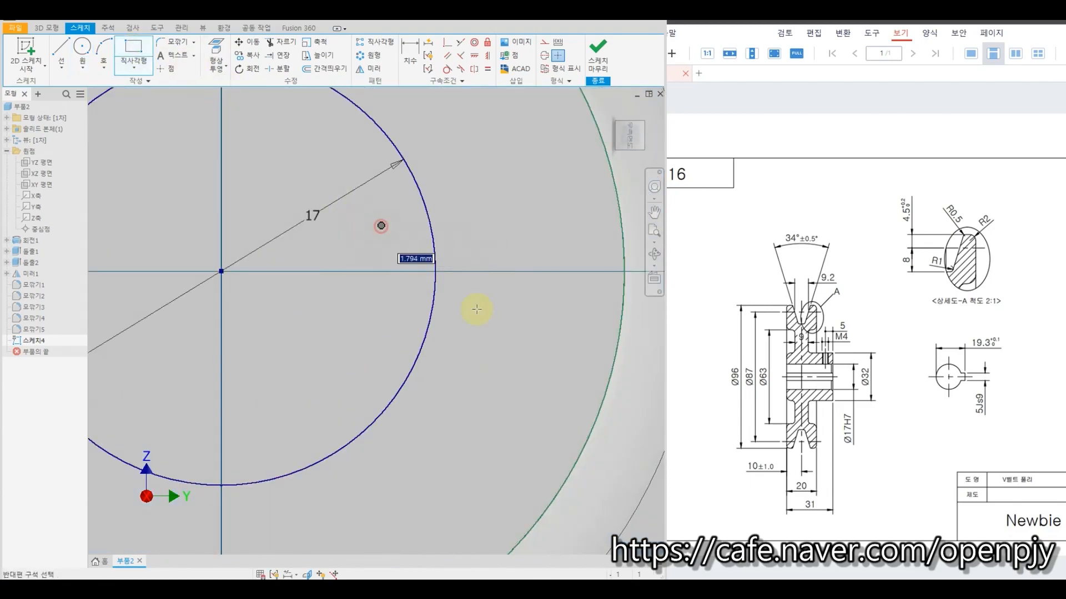
pyautogui.click(528, 336)
pyautogui.press('Escape')
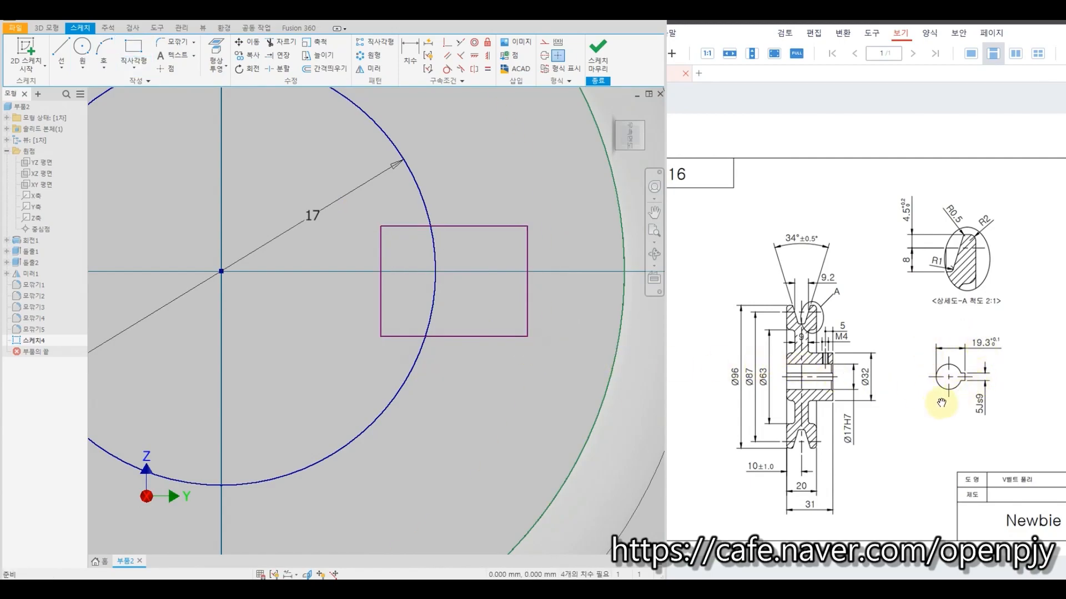
# Align the midpoint of the keyway rectangle's outer side with the circle's centre using a vertical constraint.
pyautogui.scroll(-2, 385, 384)
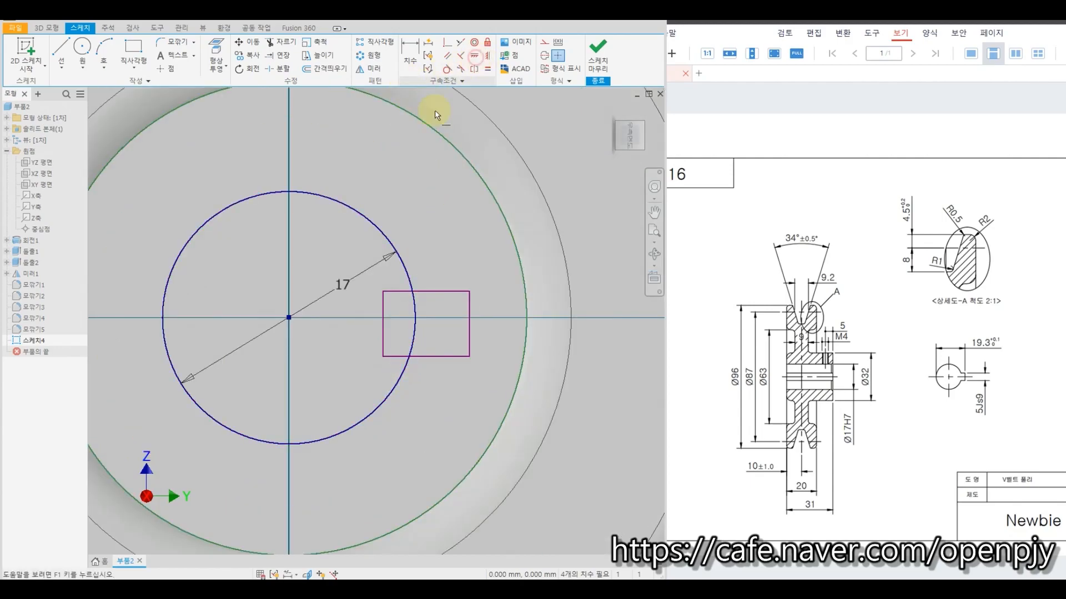
pyautogui.click(487, 58)
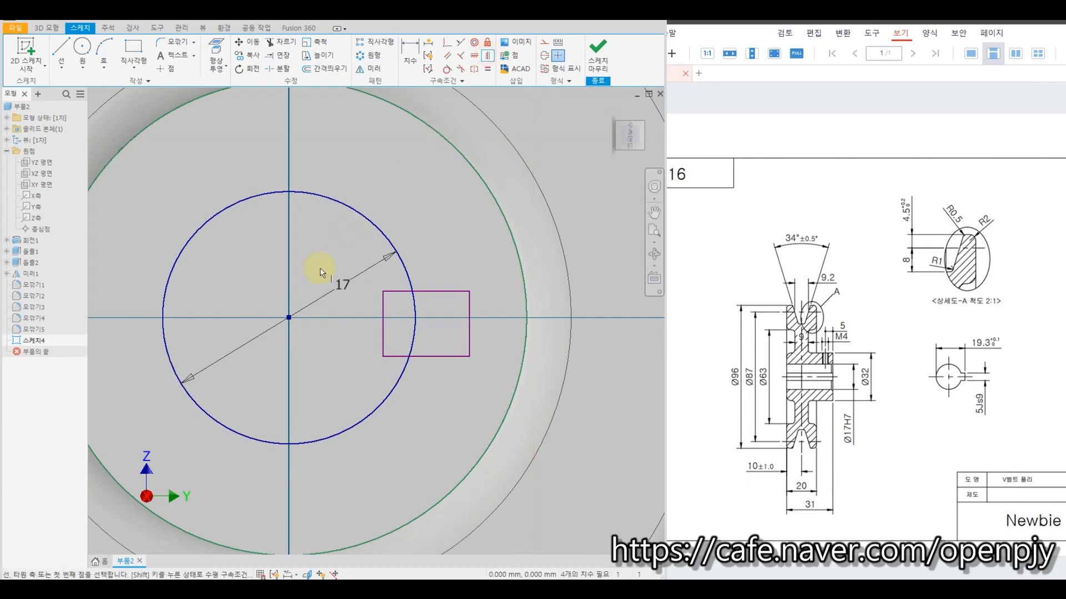
pyautogui.click(288, 318)
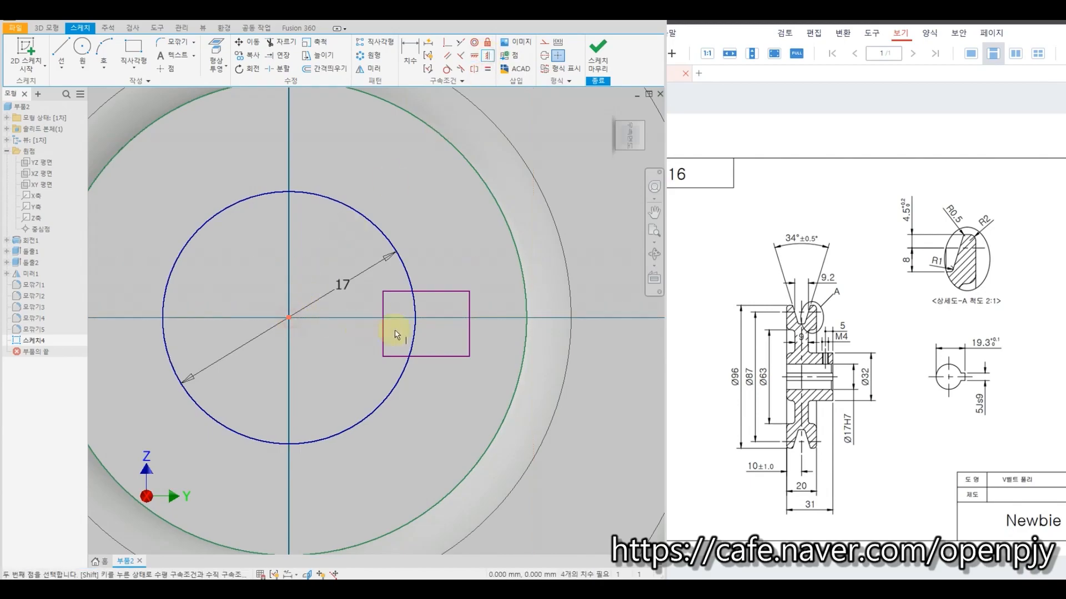
pyautogui.click(470, 324)
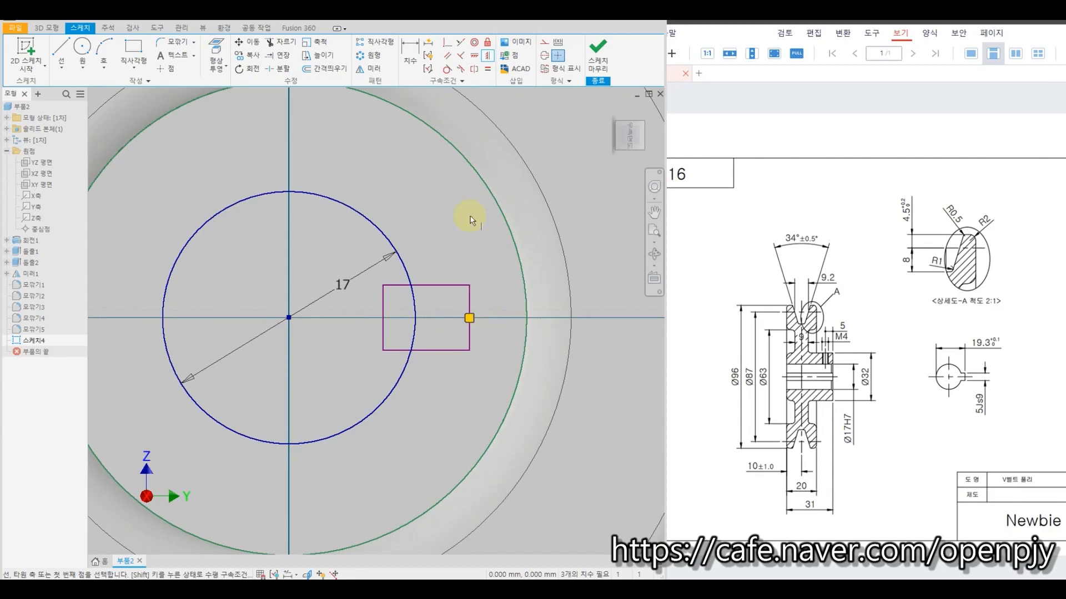
# Dimension the outer side of the keyway rectangle to 5 mm.
pyautogui.press('d')
pyautogui.click(470, 297)
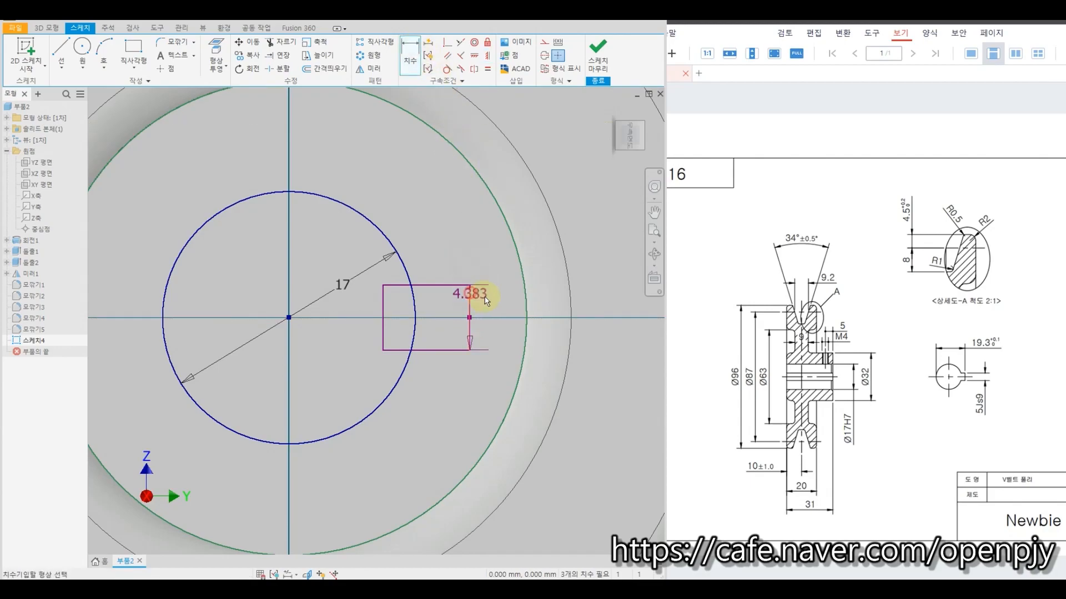
pyautogui.click(496, 298)
pyautogui.write('5')
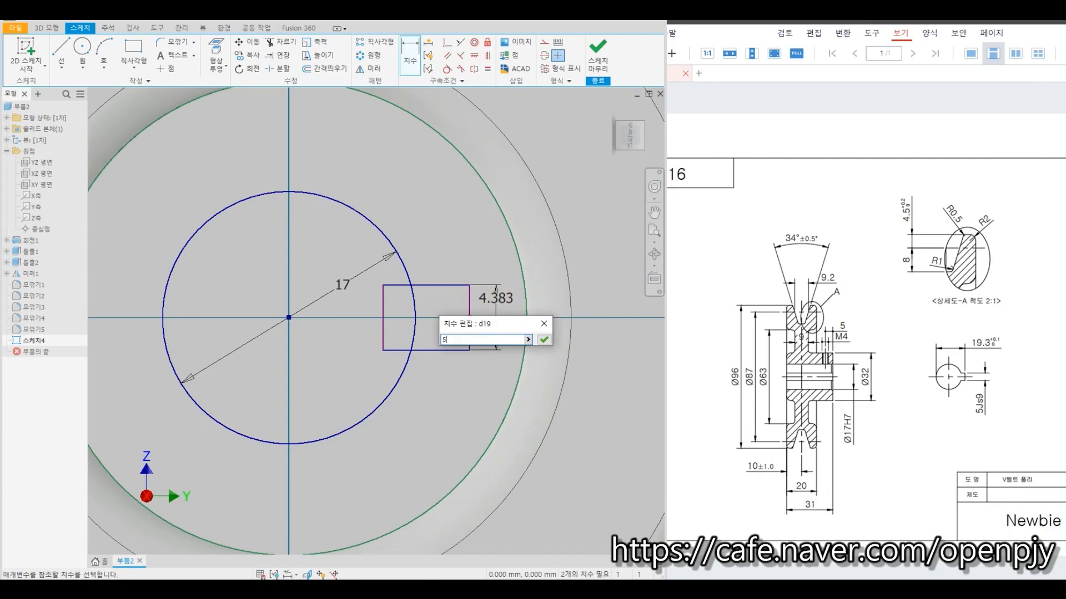
pyautogui.press('Return')
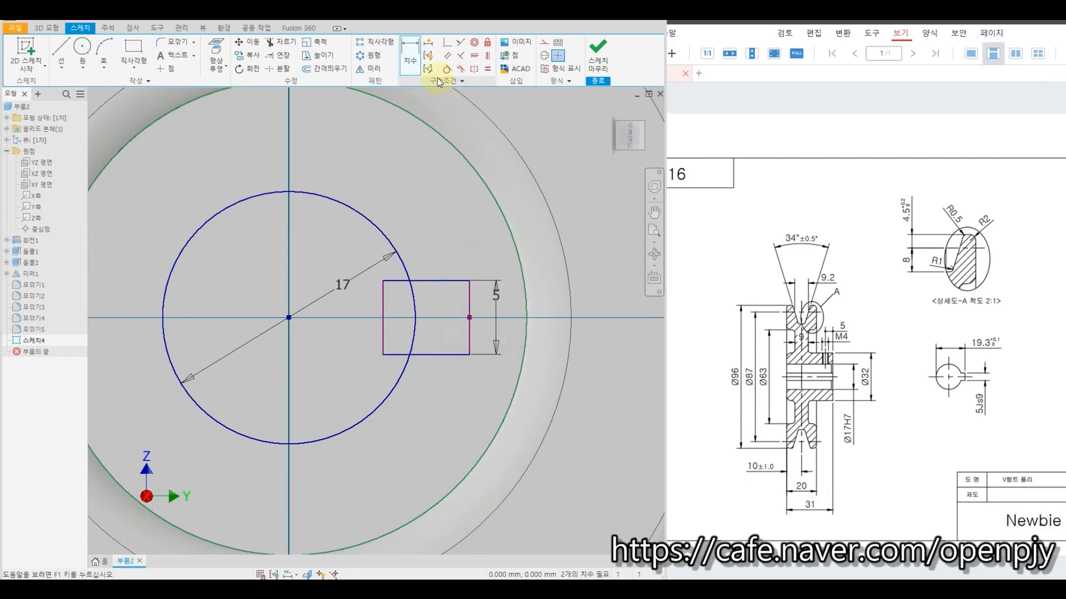
# Dimension the distance from the keyway's outer side to the far side of the 17 mm circle as 19.3 mm.
pyautogui.click(469, 301)
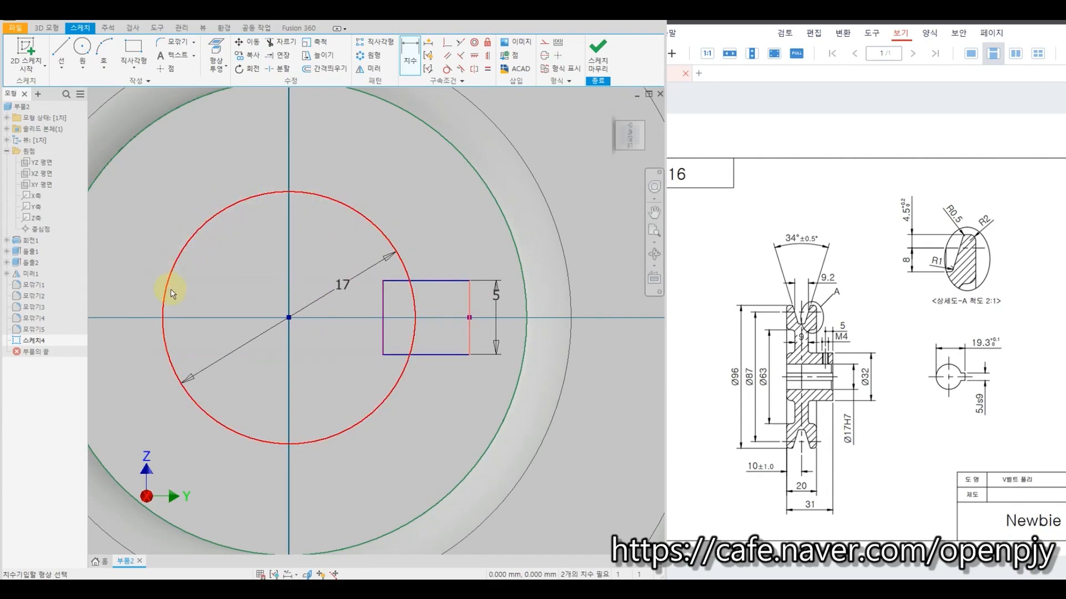
pyautogui.click(163, 318)
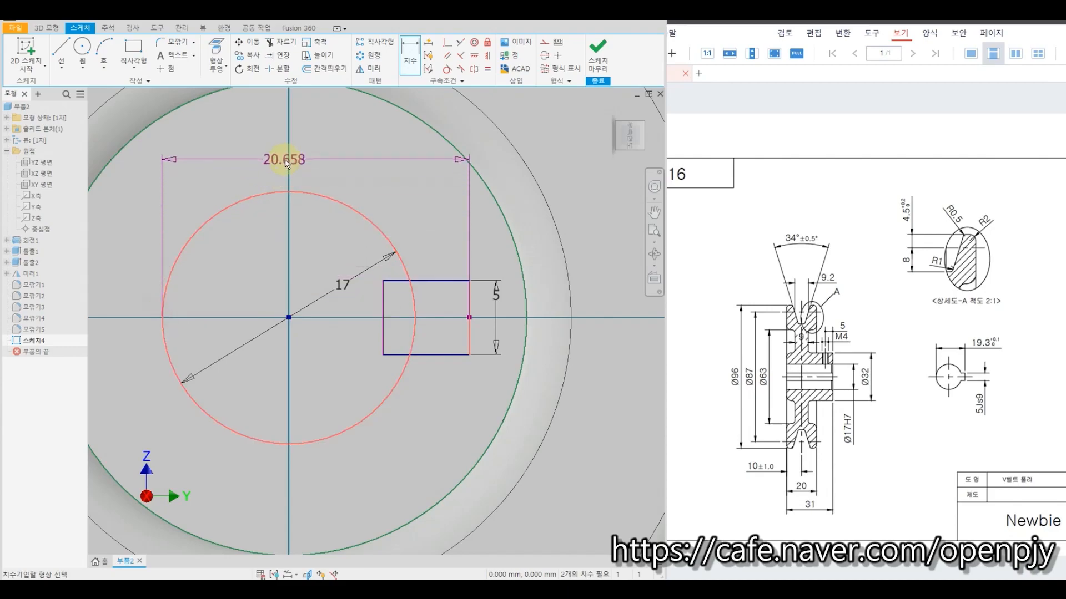
pyautogui.click(286, 163)
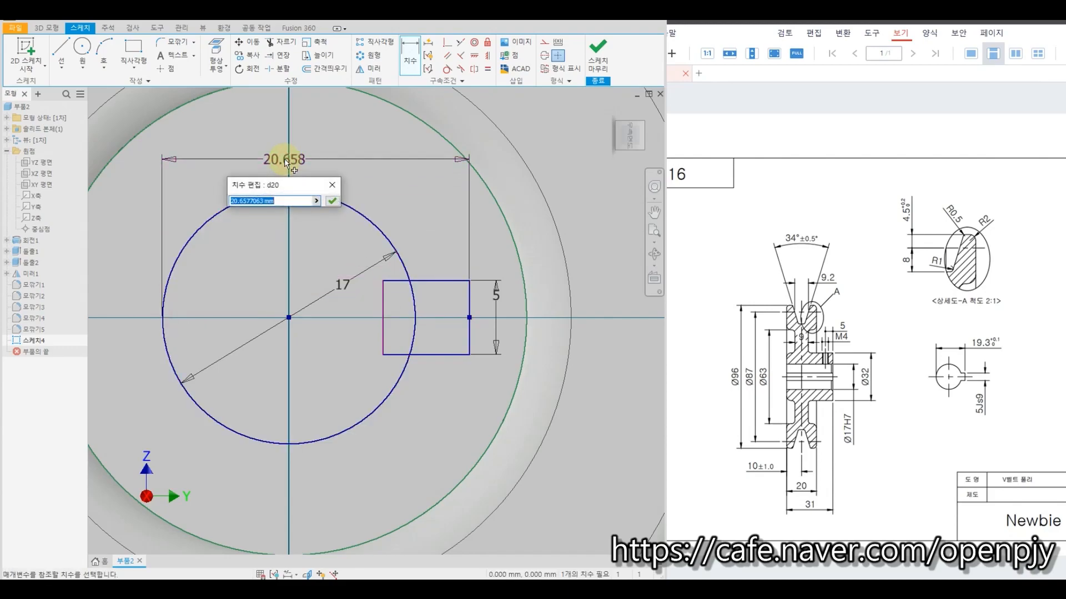
pyautogui.write('19.3')
pyautogui.press('Return')
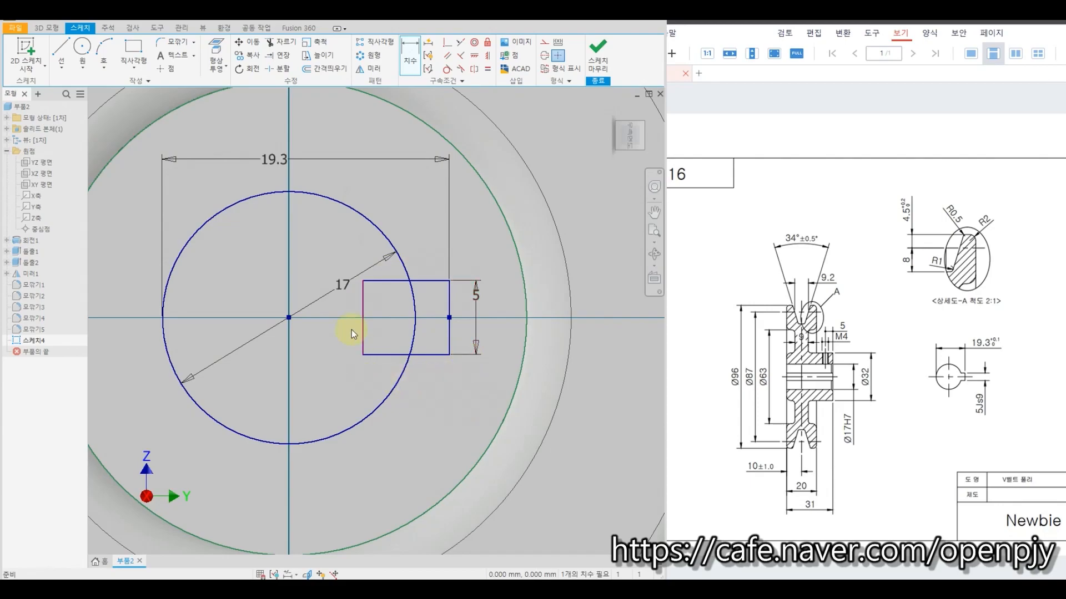
pyautogui.press('Escape')
# Trim the circle arc and rectangle segments inside the overlap into one keyed bore outline, and finish the sketch.
pyautogui.click(282, 41)
pyautogui.moveTo(423, 303); pyautogui.dragTo(324, 318)
pyautogui.moveTo(363, 261)
pyautogui.mouseDown()
pyautogui.moveTo(379, 340)
pyautogui.moveTo(367, 375)
pyautogui.mouseUp()
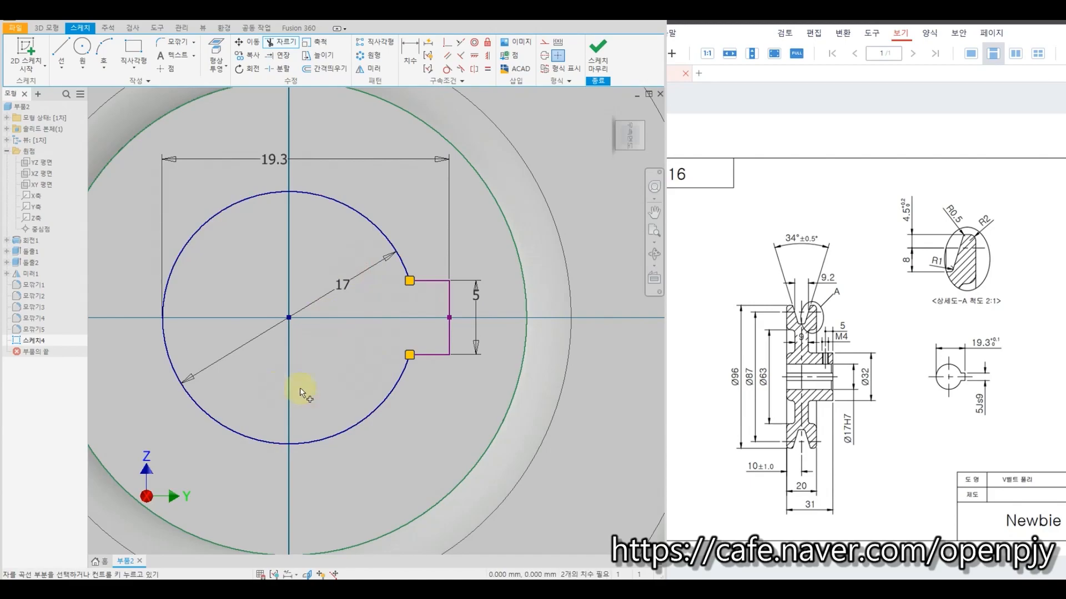
pyautogui.click(598, 54)
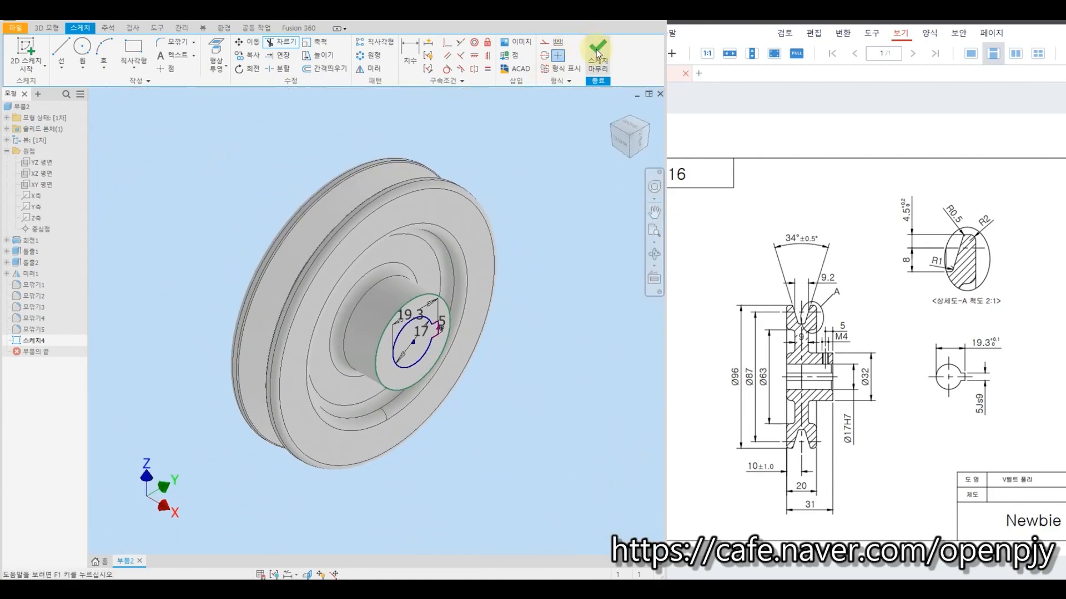
# Extrude the keyed bore profile as a cut through all of the pulley.
pyautogui.click(60, 52)
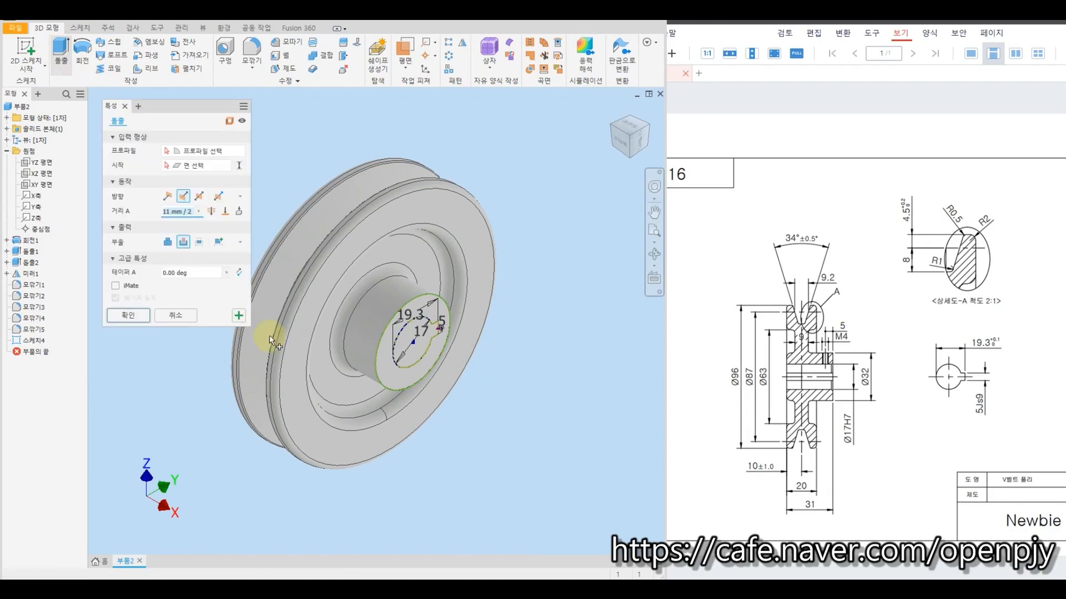
pyautogui.click(412, 331)
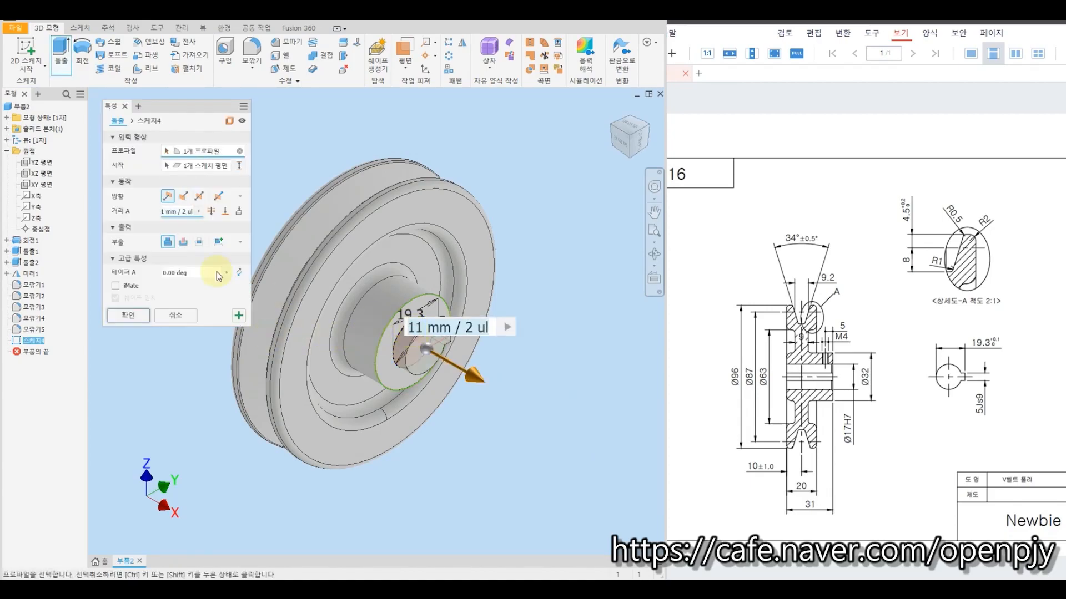
pyautogui.click(211, 212)
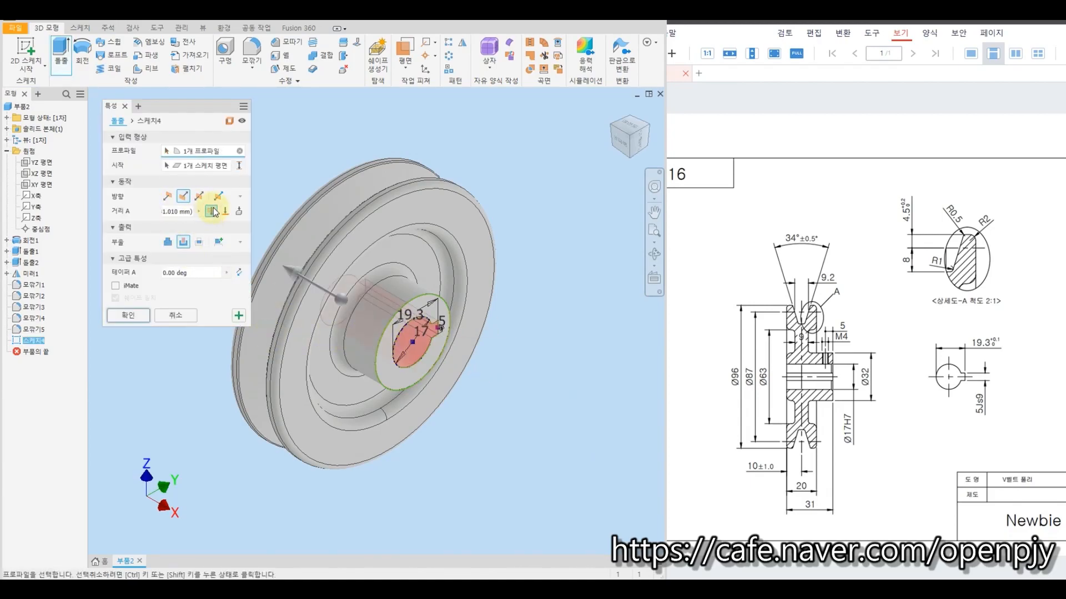
pyautogui.click(128, 316)
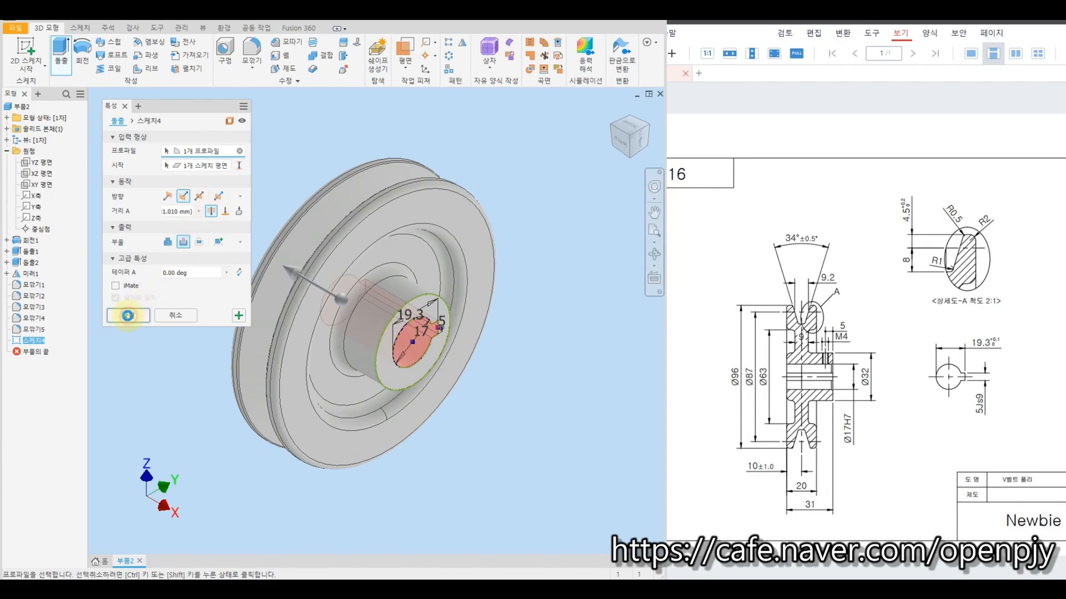
# Start a sketch on the XY plane and draw a circle about 4.3 mm in diameter on the hub near its end face.
pyautogui.moveTo(474, 474)
pyautogui.keyDown('shift'); pyautogui.mouseDown(button='middle')
pyautogui.moveTo(468, 457)
pyautogui.moveTo(543, 444)
pyautogui.moveTo(442, 452)
pyautogui.moveTo(460, 453)
pyautogui.mouseUp(button='middle'); pyautogui.keyUp('shift')
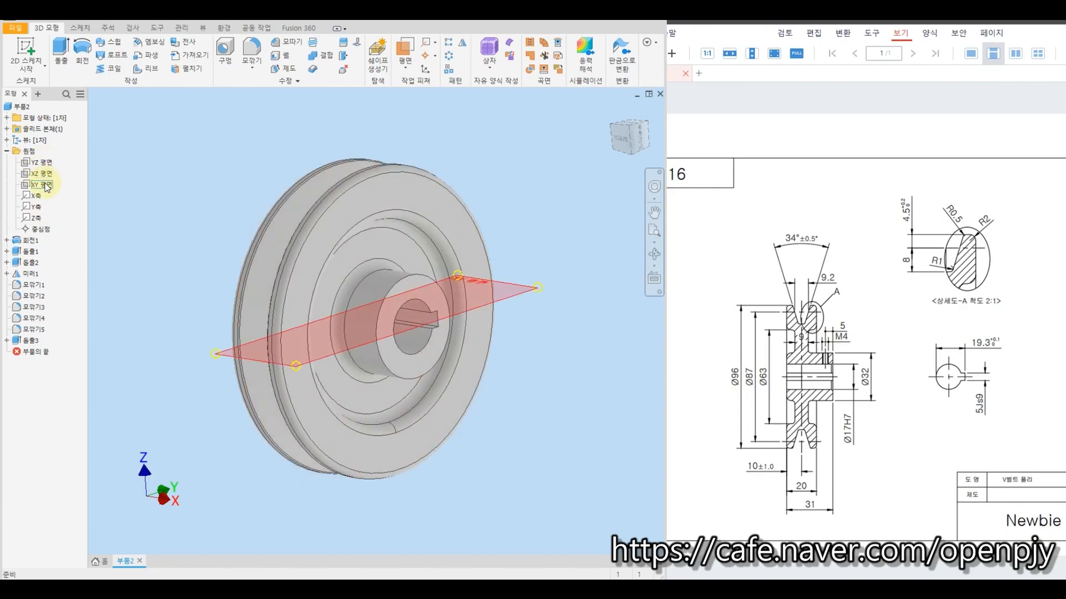
pyautogui.click(47, 186)
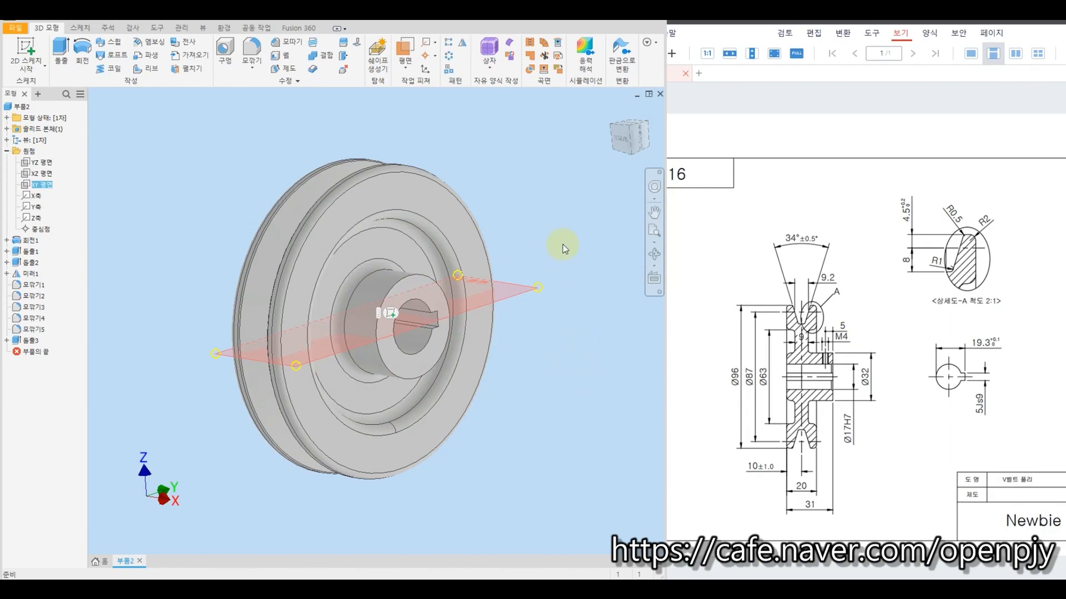
pyautogui.click(26, 48)
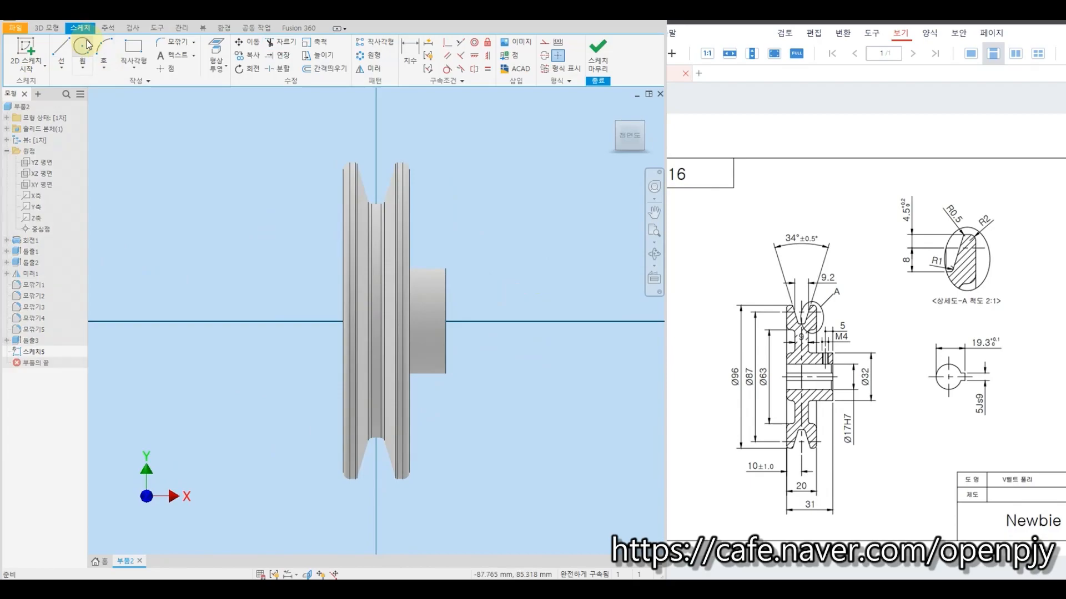
pyautogui.click(82, 47)
pyautogui.click(446, 324)
pyautogui.scroll(3, 441, 325)
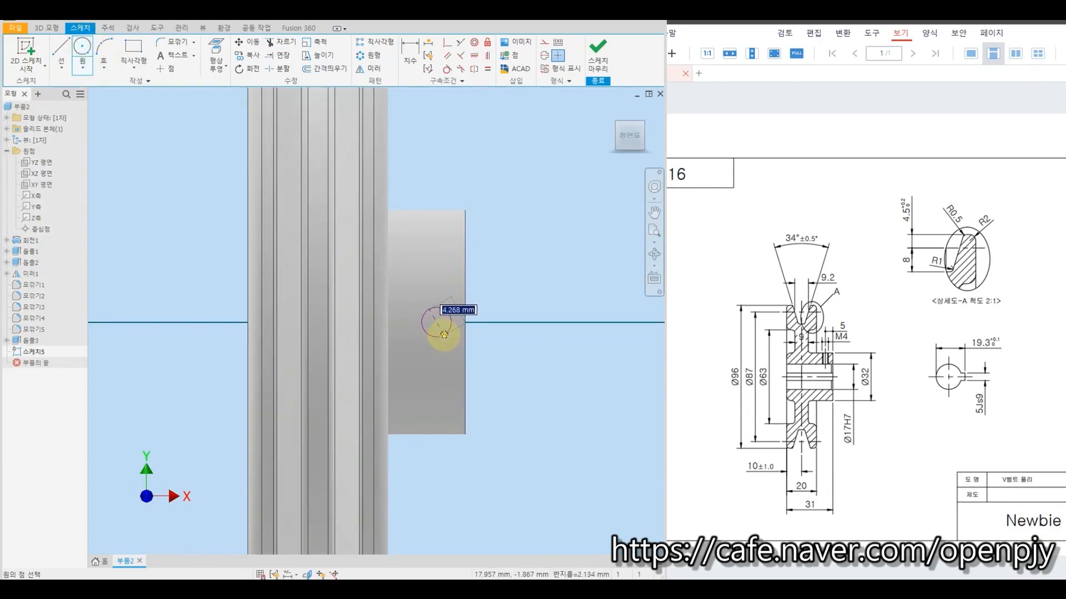
pyautogui.click(443, 334)
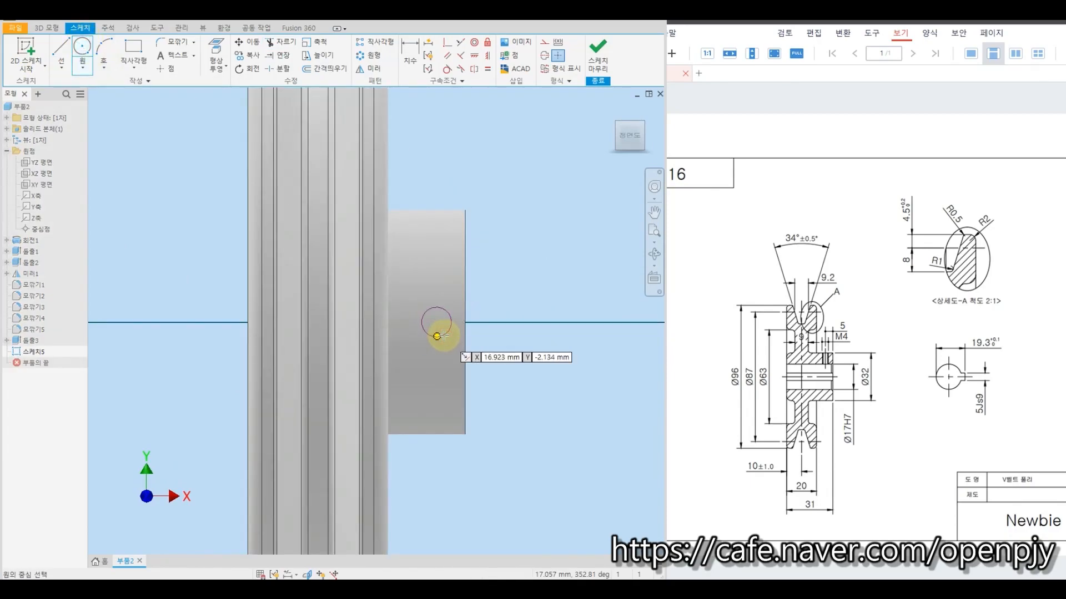
# Set the visual style to wireframe with hidden edges.
pyautogui.click(204, 28)
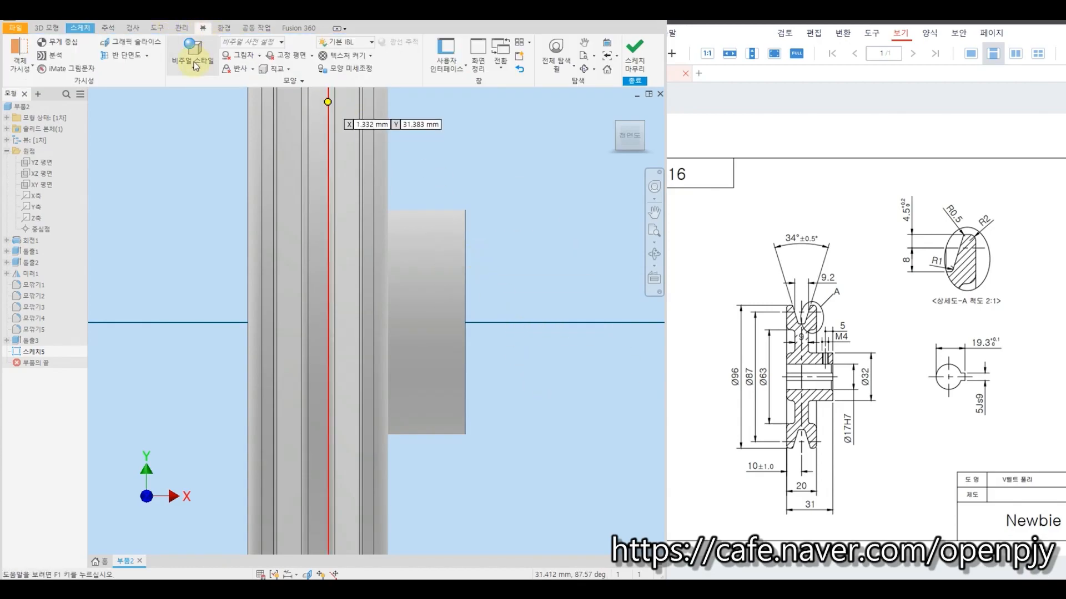
pyautogui.click(194, 71)
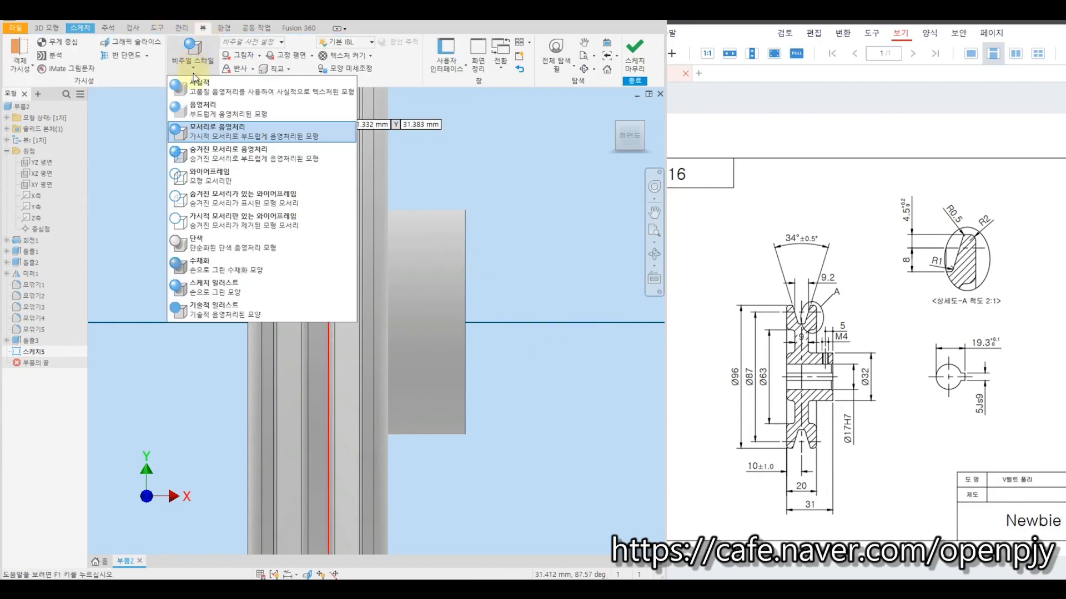
pyautogui.click(219, 204)
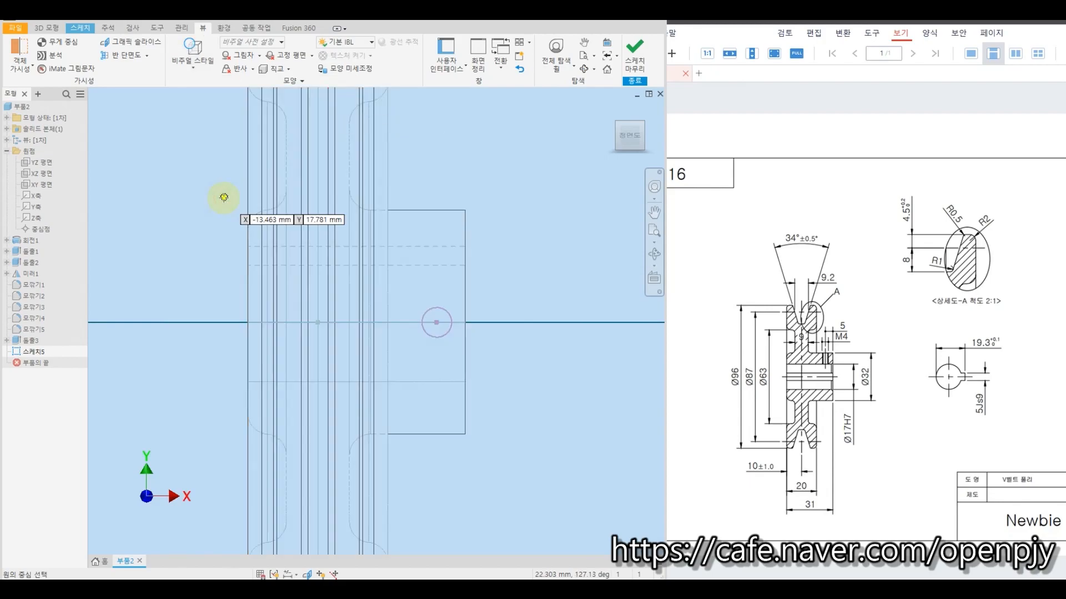
pyautogui.click(80, 28)
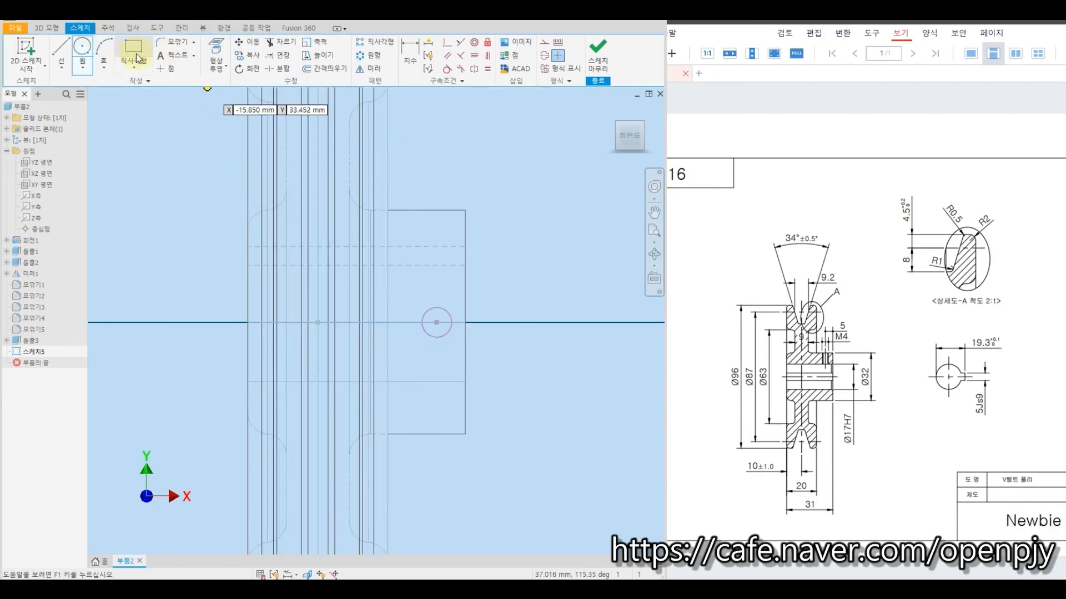
# Dimension the small circle's centre 5 mm from the hub's end face.
pyautogui.click(410, 56)
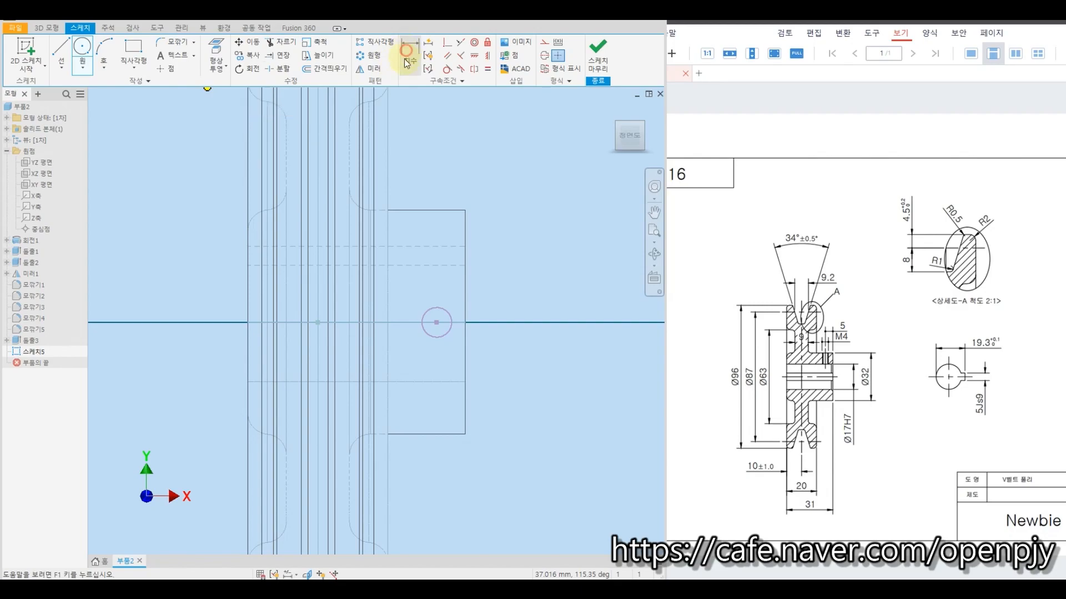
pyautogui.click(465, 325)
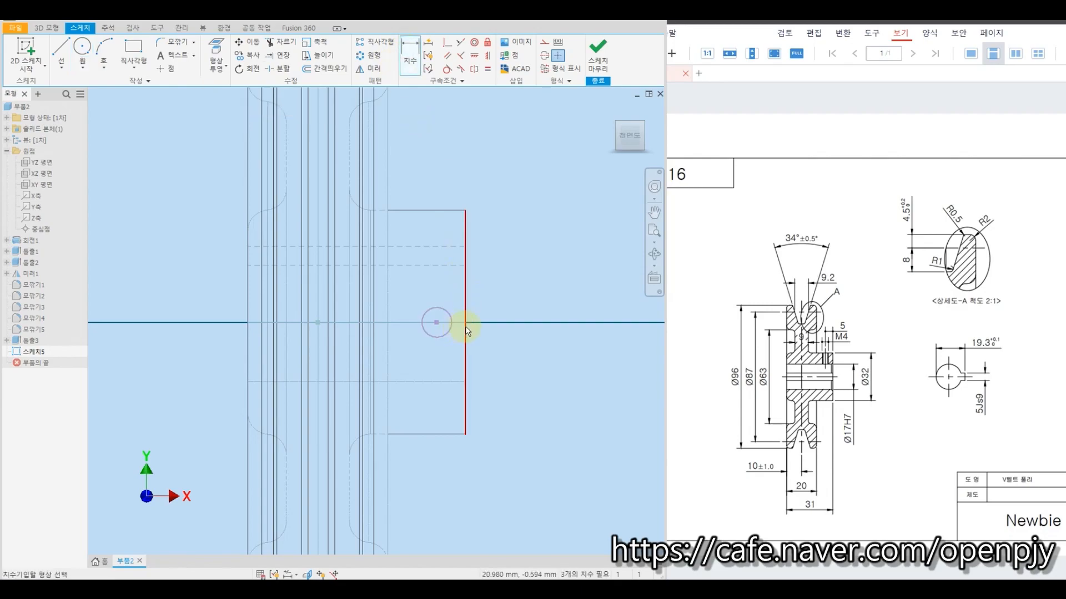
pyautogui.click(437, 323)
pyautogui.click(455, 181)
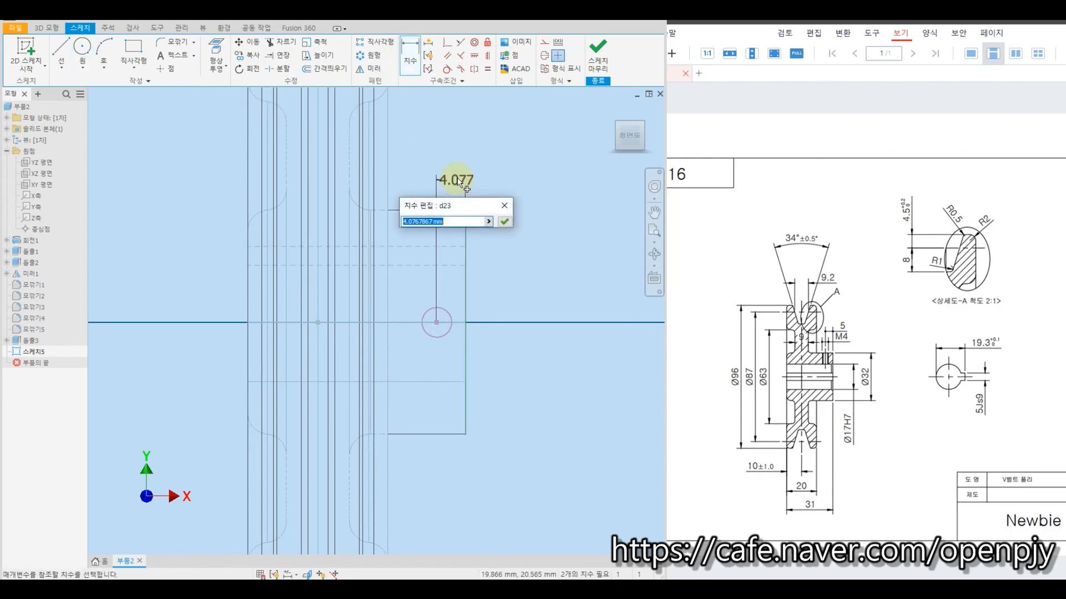
pyautogui.write('5')
pyautogui.press('Return')
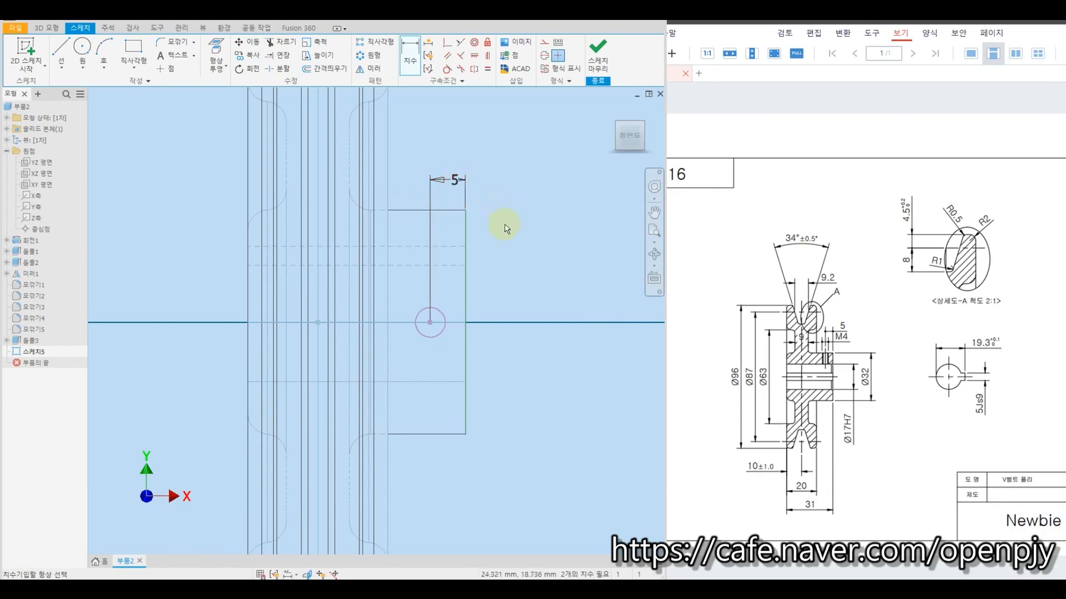
# Dimension the small circle's diameter as 4 mm.
pyautogui.click(444, 325)
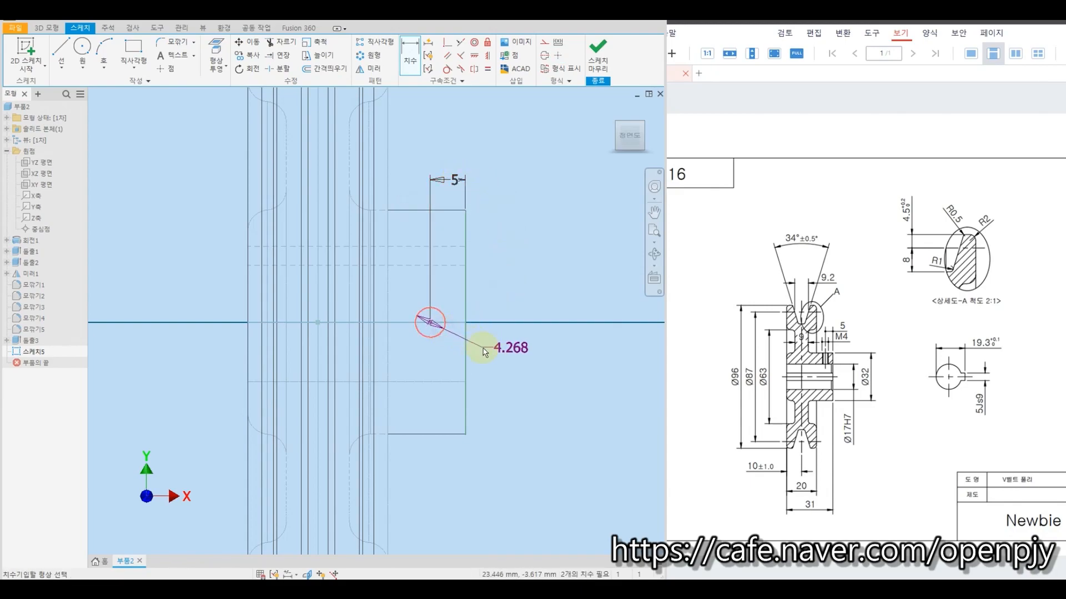
pyautogui.click(484, 352)
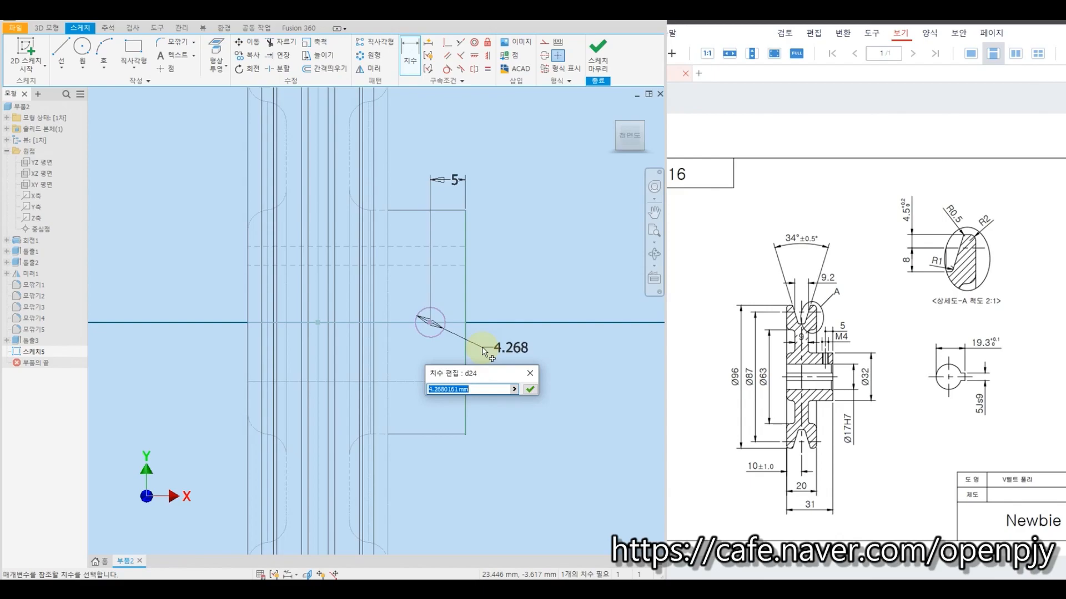
pyautogui.write('4')
pyautogui.press('Return')
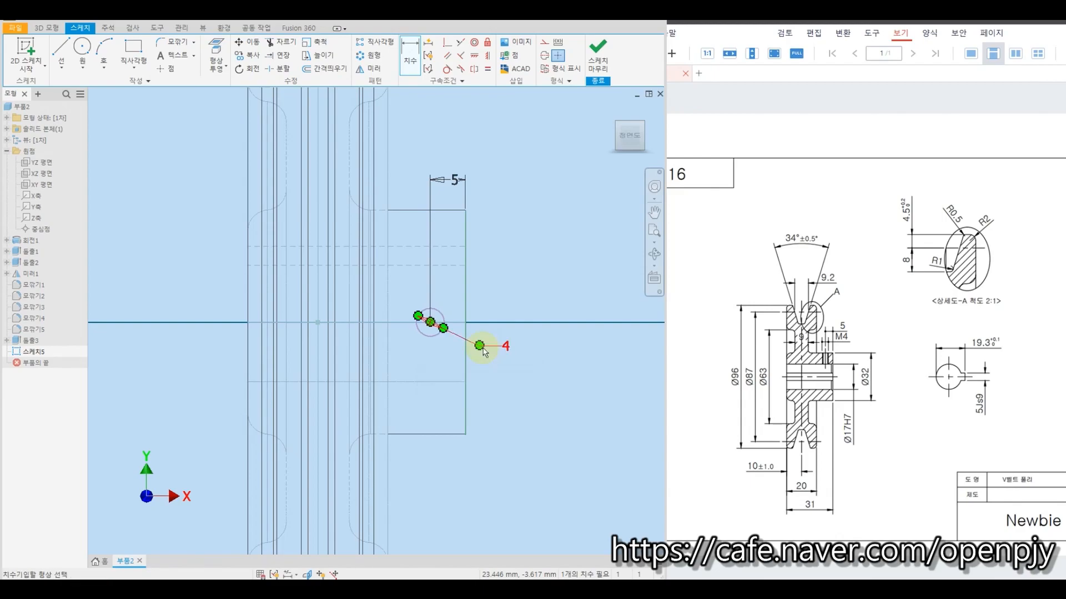
pyautogui.press('Escape')
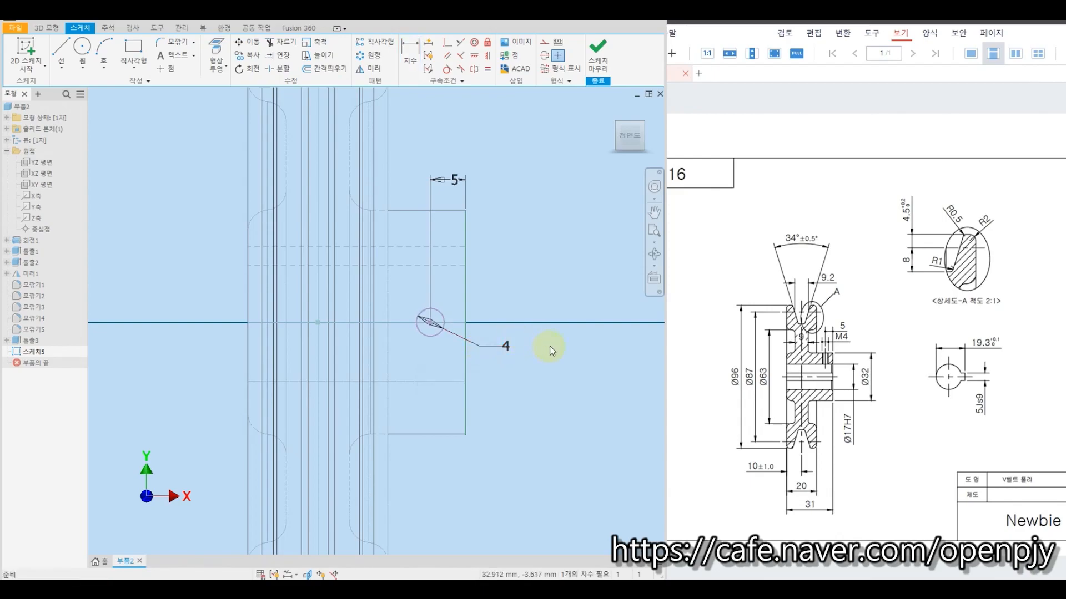
# Align the 4 mm circle's centre with the origin using a horizontal constraint, and finish the sketch.
pyautogui.click(475, 56)
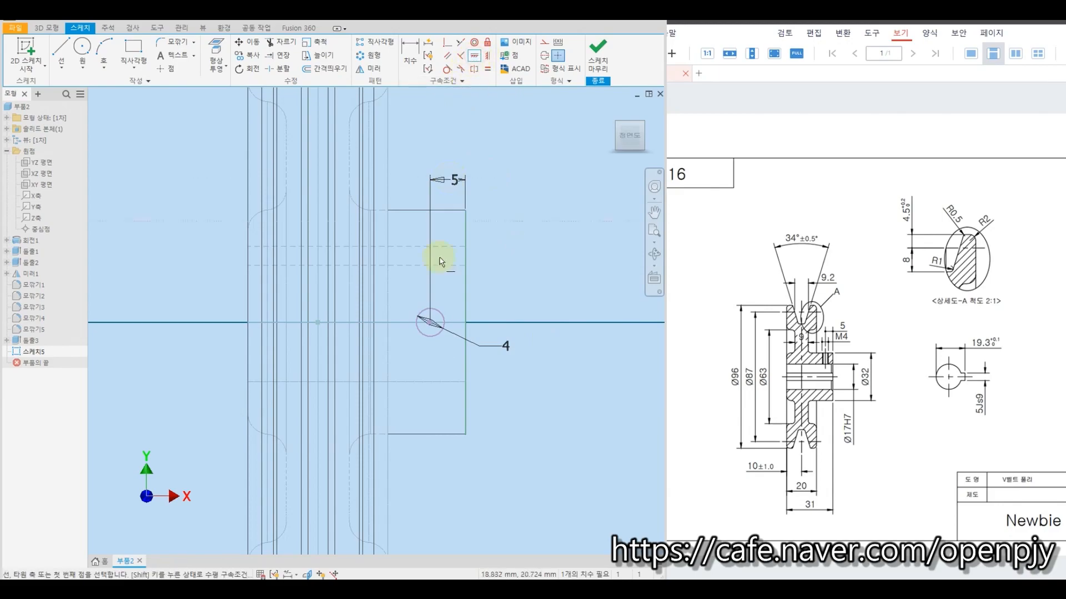
pyautogui.click(318, 323)
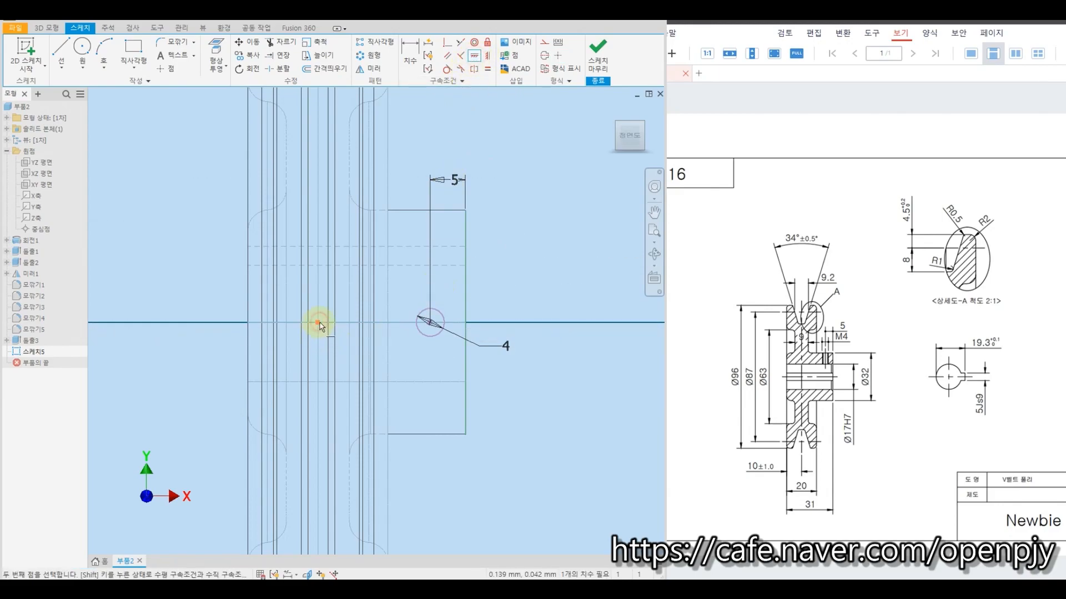
pyautogui.click(429, 322)
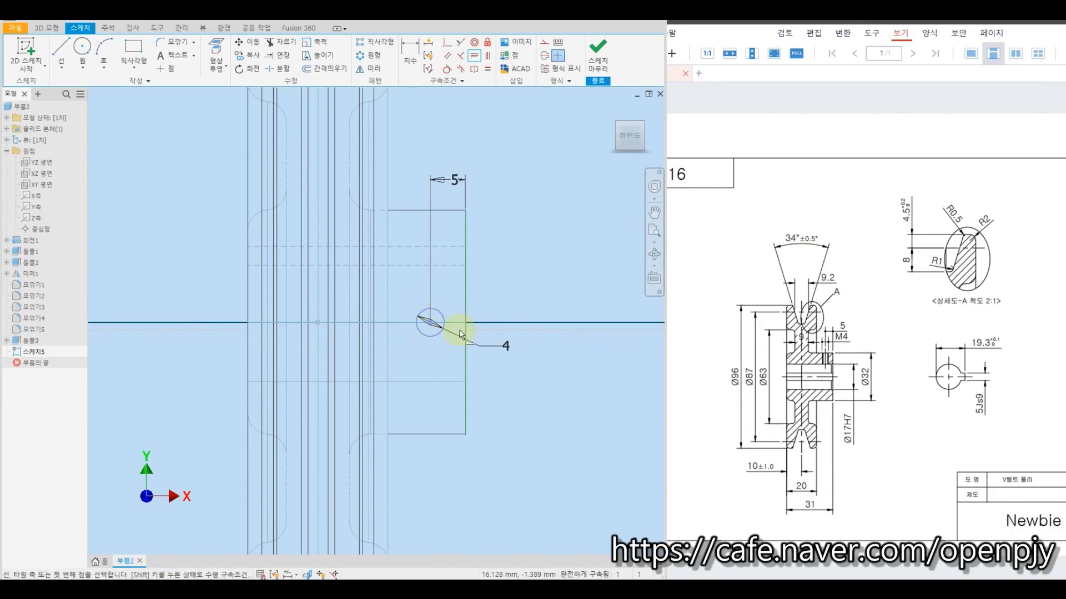
pyautogui.press('Escape')
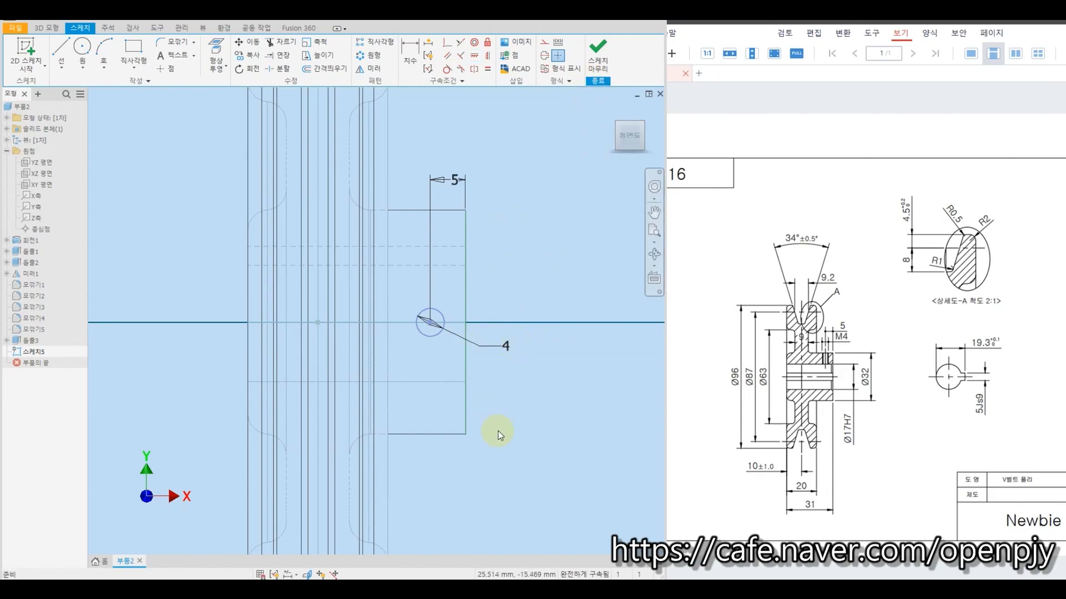
pyautogui.keyDown('shift'); pyautogui.moveTo(498, 431); pyautogui.dragTo(455, 423, button='middle'); pyautogui.keyUp('shift')
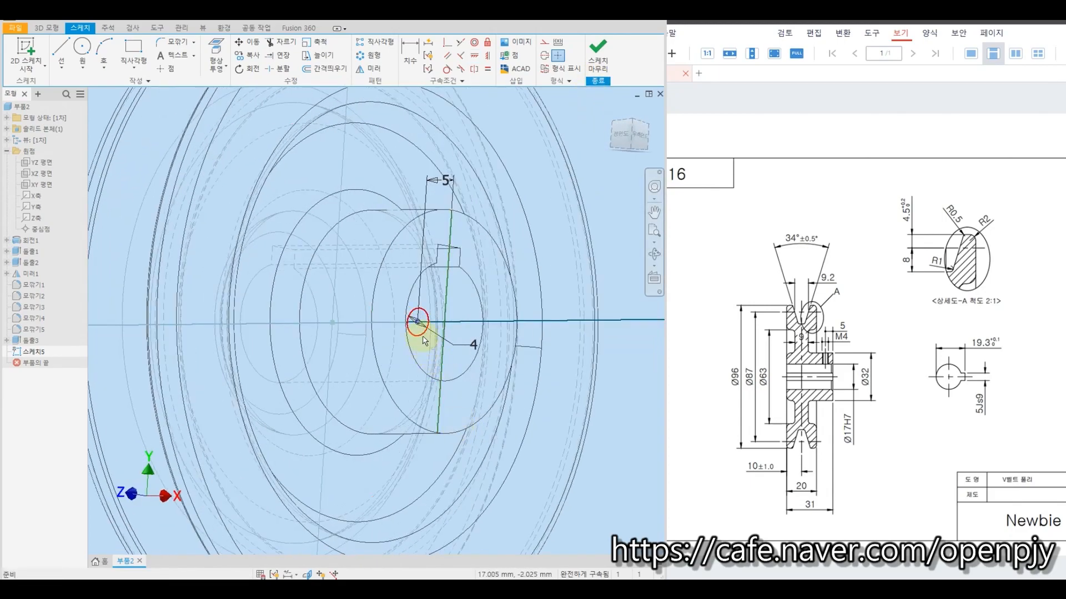
pyautogui.click(604, 52)
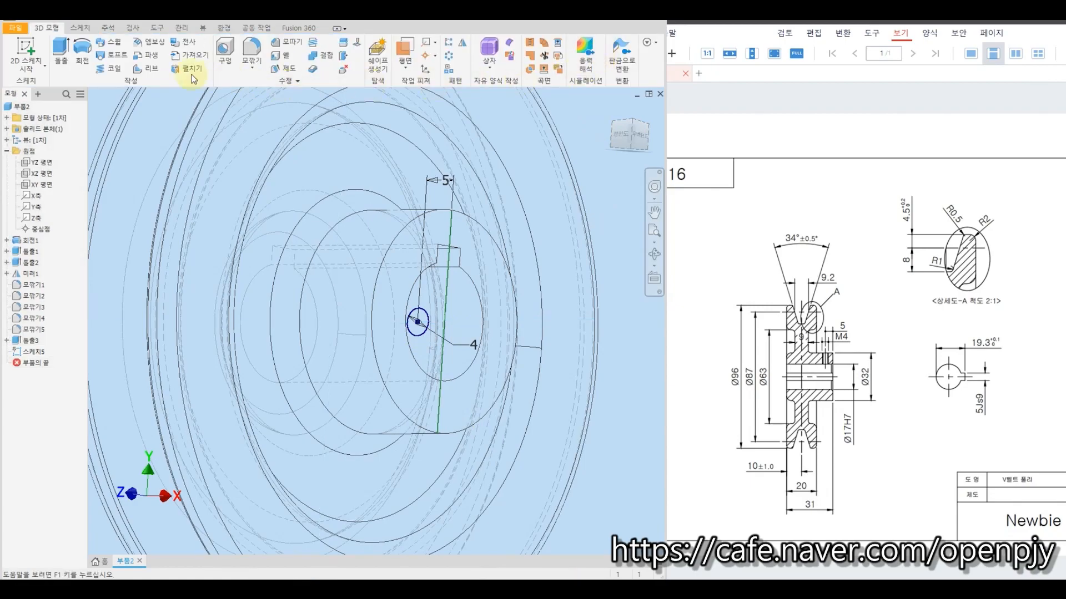
# Extrude the 4 mm circle as an 18.750 mm cut from the sketch plane outward through one side of the hub wall.
pyautogui.click(62, 52)
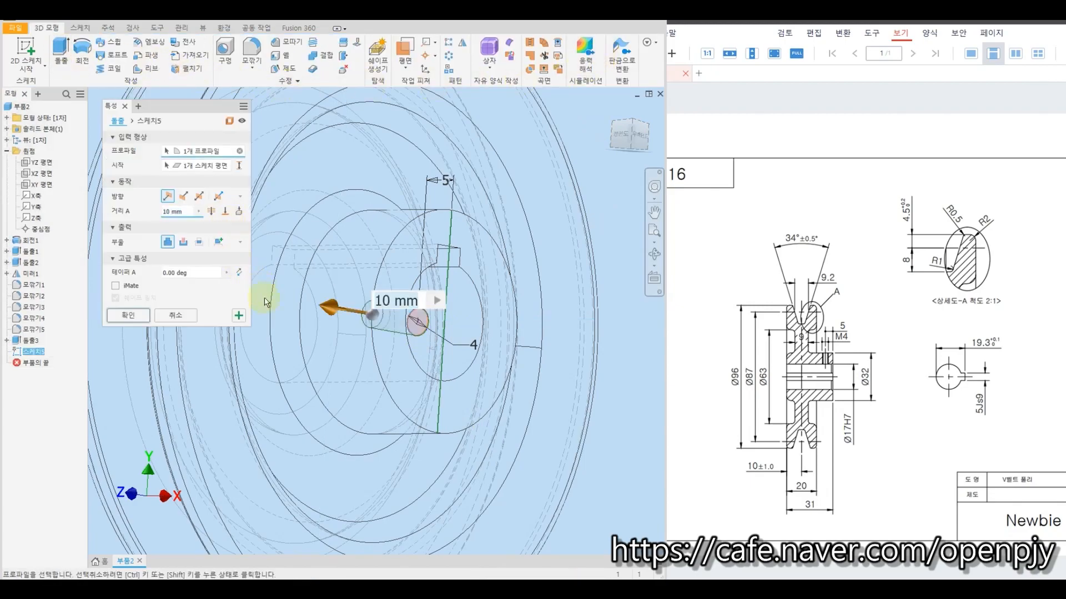
pyautogui.keyDown('shift'); pyautogui.moveTo(408, 405); pyautogui.dragTo(409, 328, button='middle'); pyautogui.keyUp('shift')
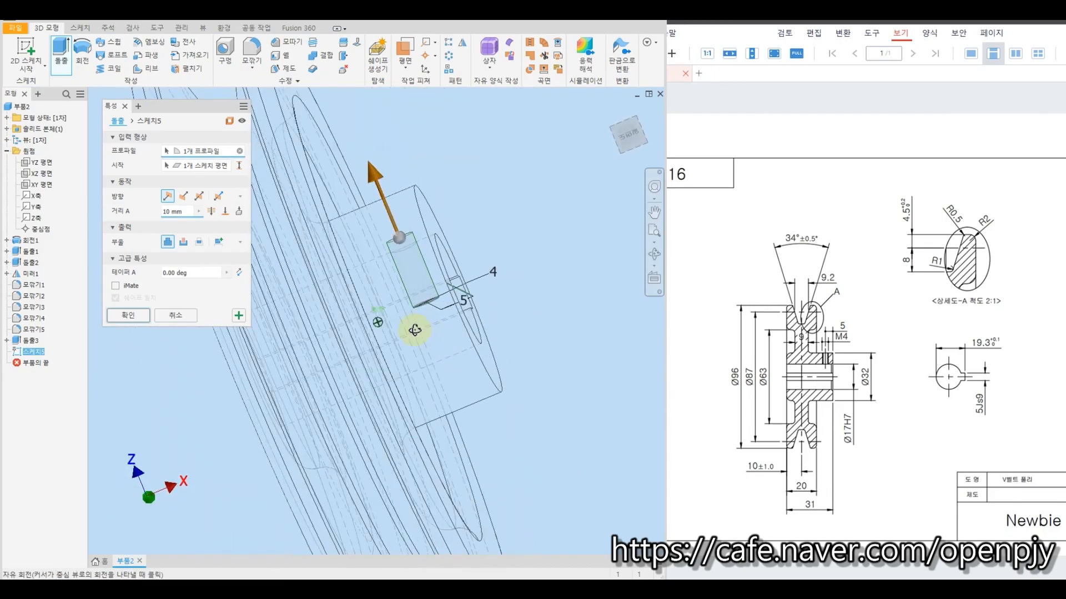
pyautogui.moveTo(368, 164); pyautogui.dragTo(355, 114)
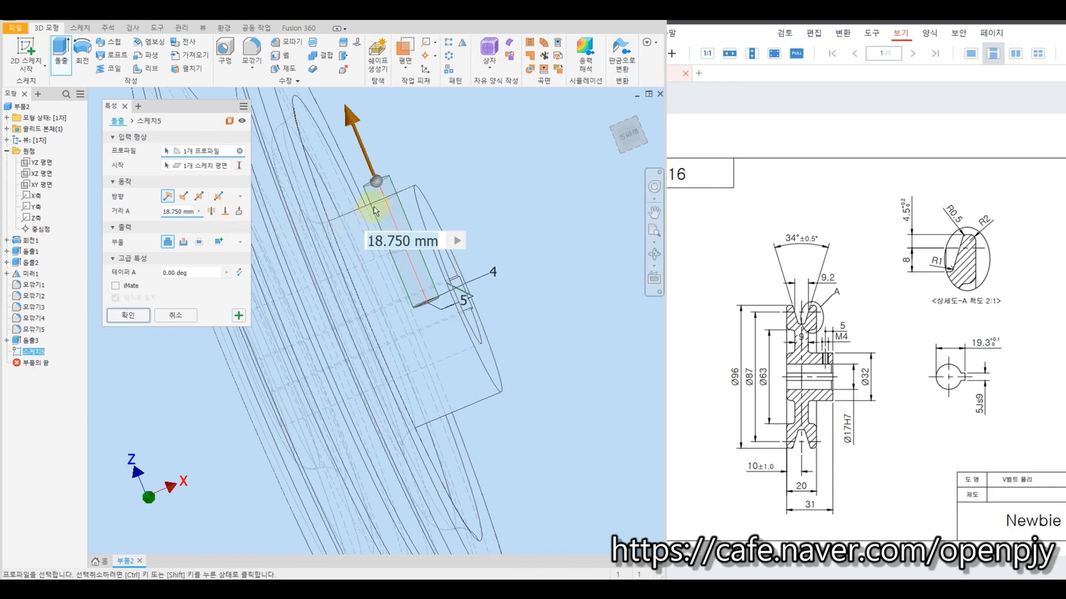
pyautogui.click(183, 242)
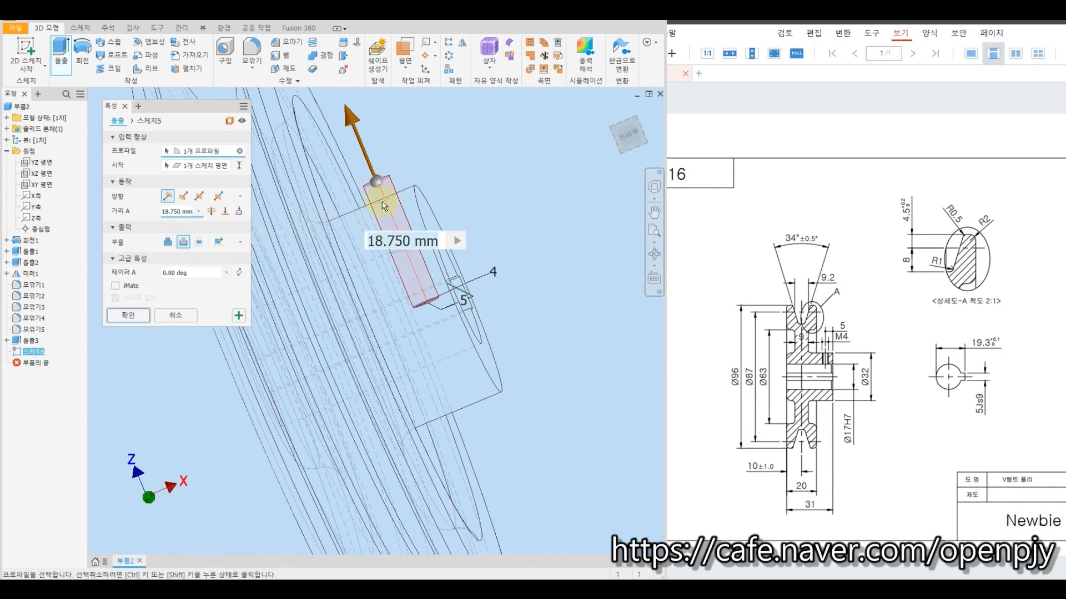
pyautogui.click(128, 317)
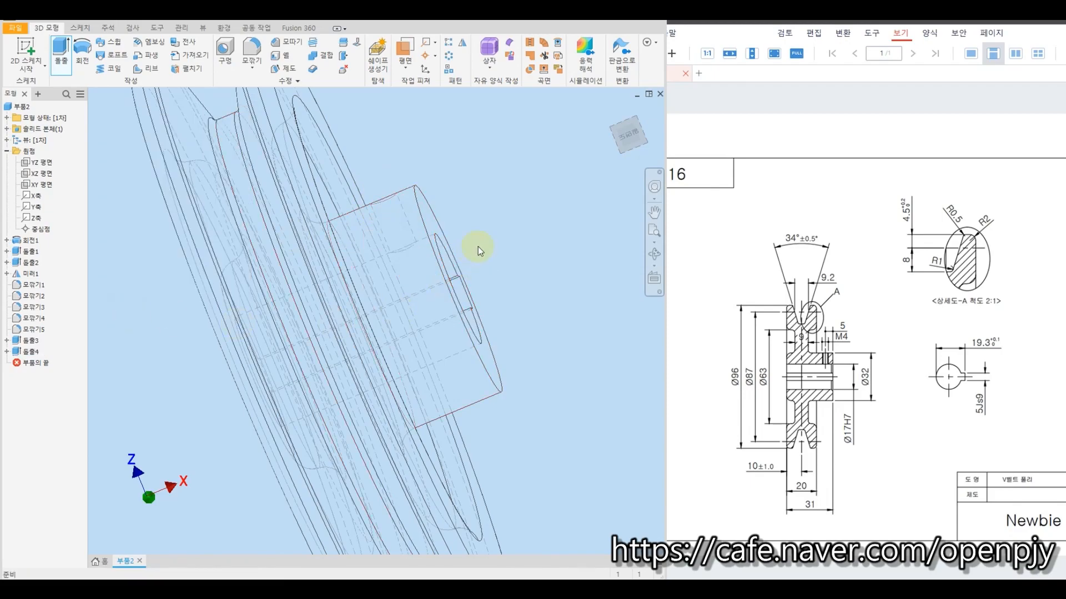
pyautogui.keyDown('shift'); pyautogui.moveTo(477, 246); pyautogui.dragTo(495, 288, button='middle'); pyautogui.keyUp('shift')
pyautogui.press('Escape')
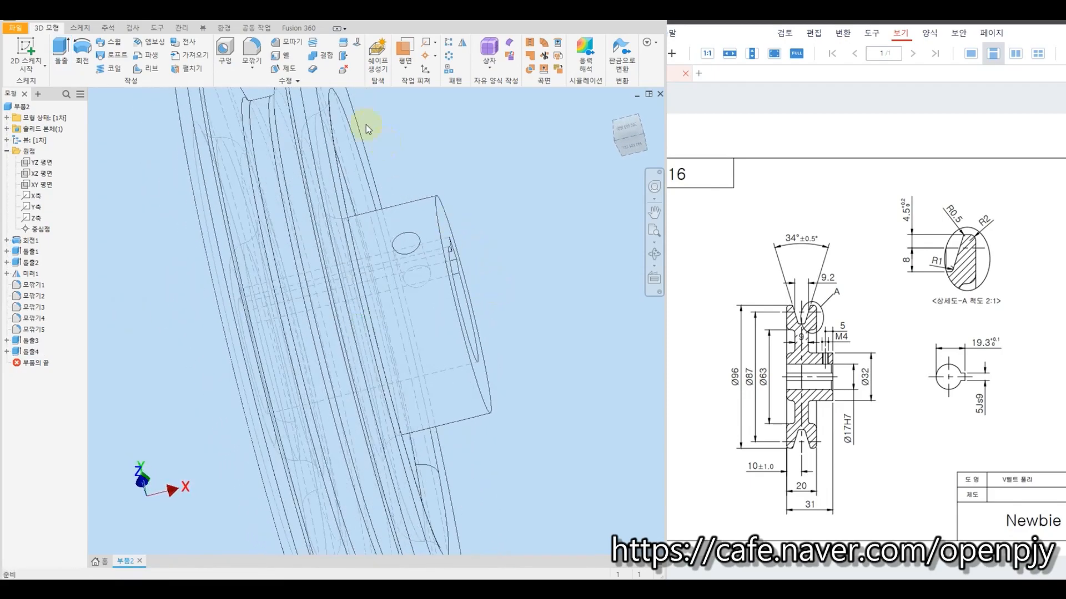
# Set the visual style to shaded with edges.
pyautogui.click(205, 28)
pyautogui.click(192, 58)
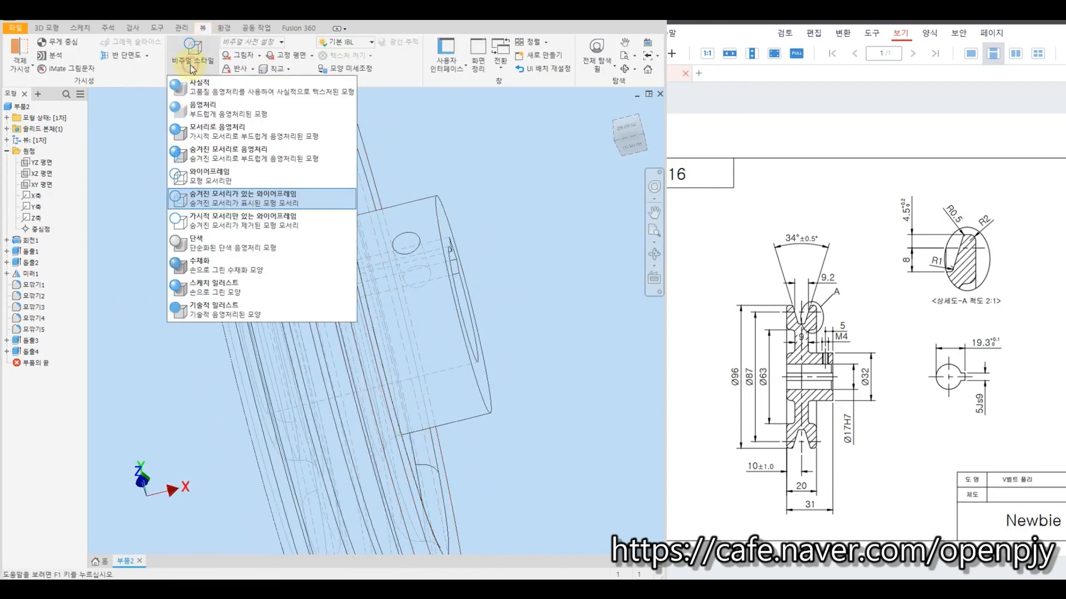
pyautogui.click(220, 136)
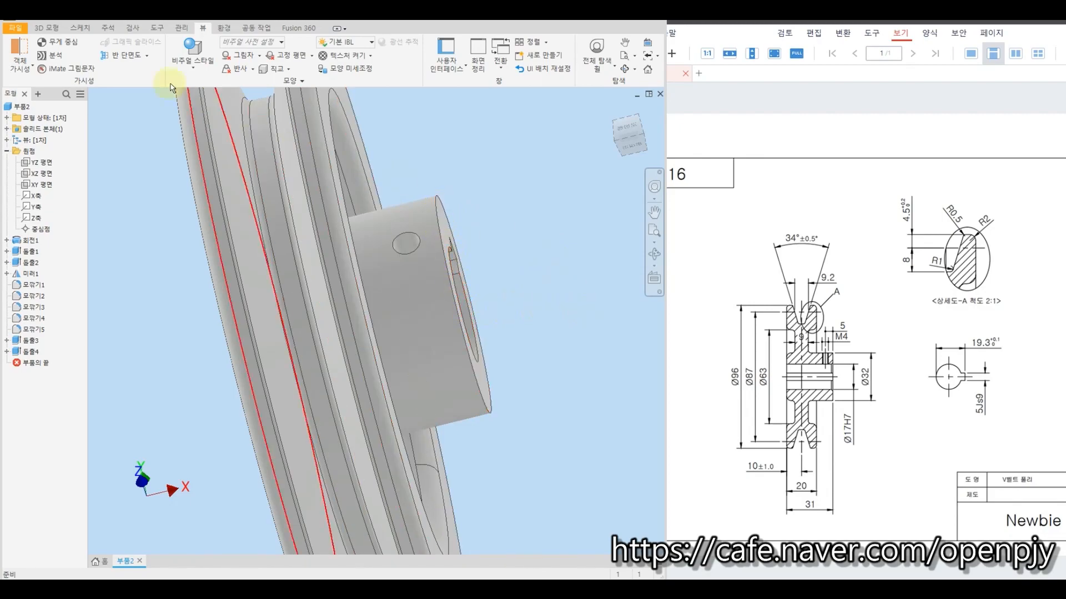
# Thread the hub's 4 mm set-screw hole over its full length, using the ISO Metric profile with size 4, designation M4x0.7 and class 6H.
pyautogui.click(49, 28)
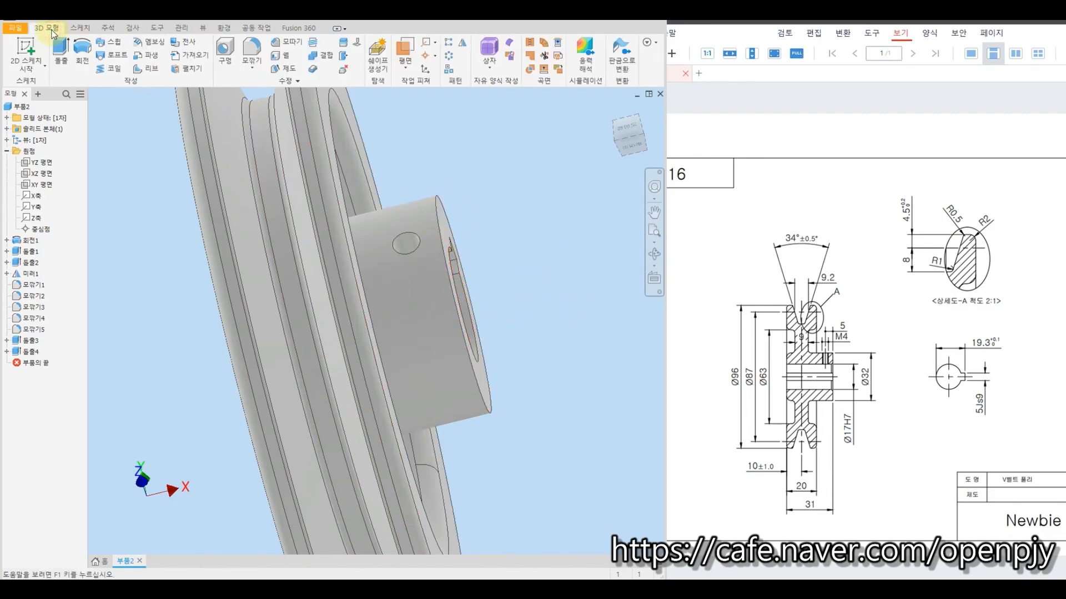
pyautogui.click(313, 44)
pyautogui.scroll(3, 403, 242)
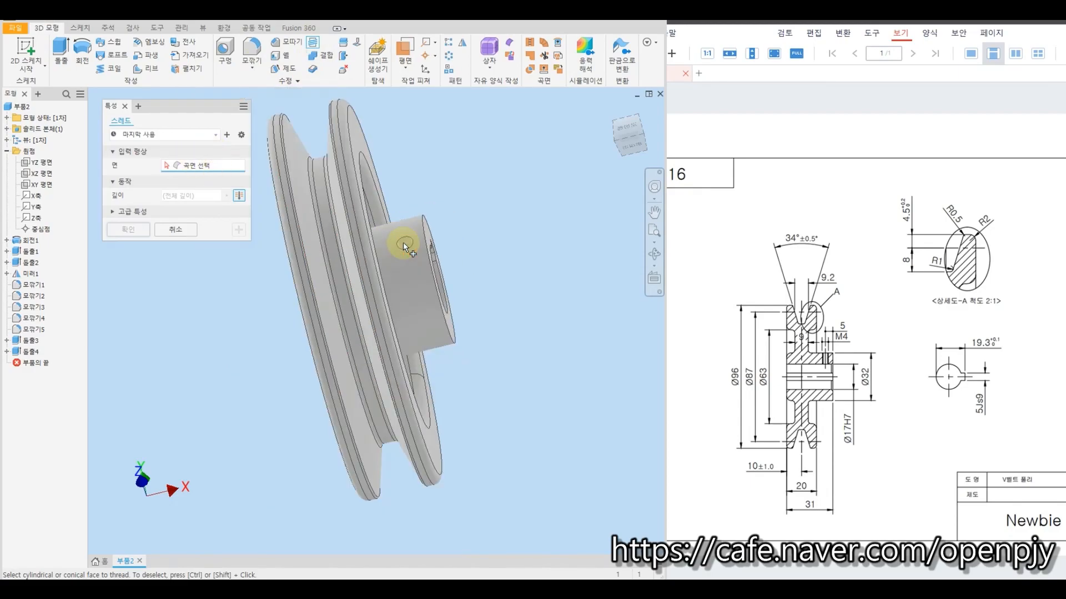
pyautogui.scroll(-4, 403, 242)
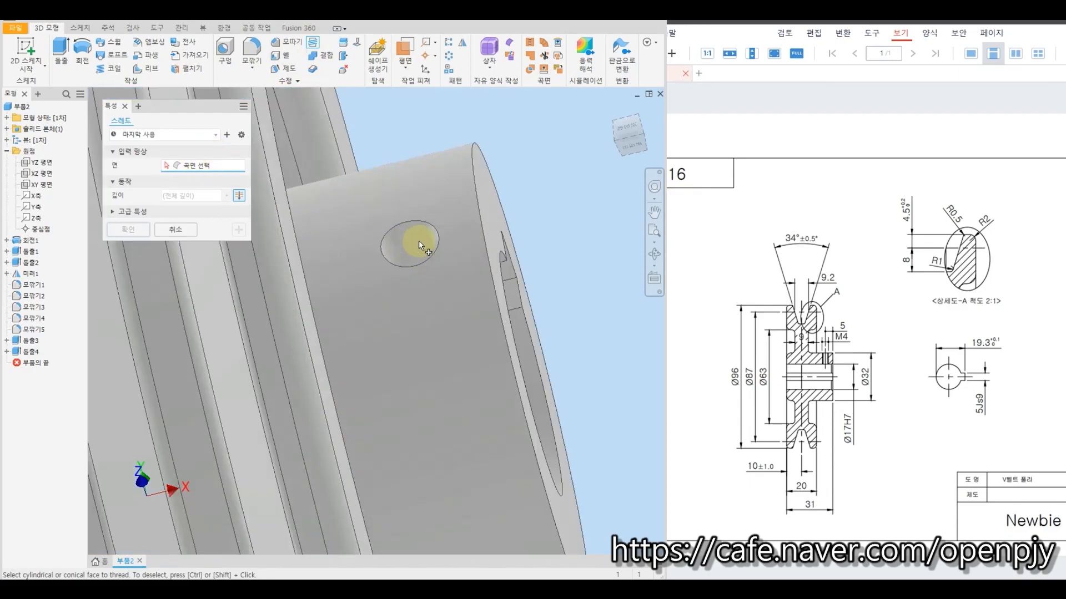
pyautogui.click(414, 239)
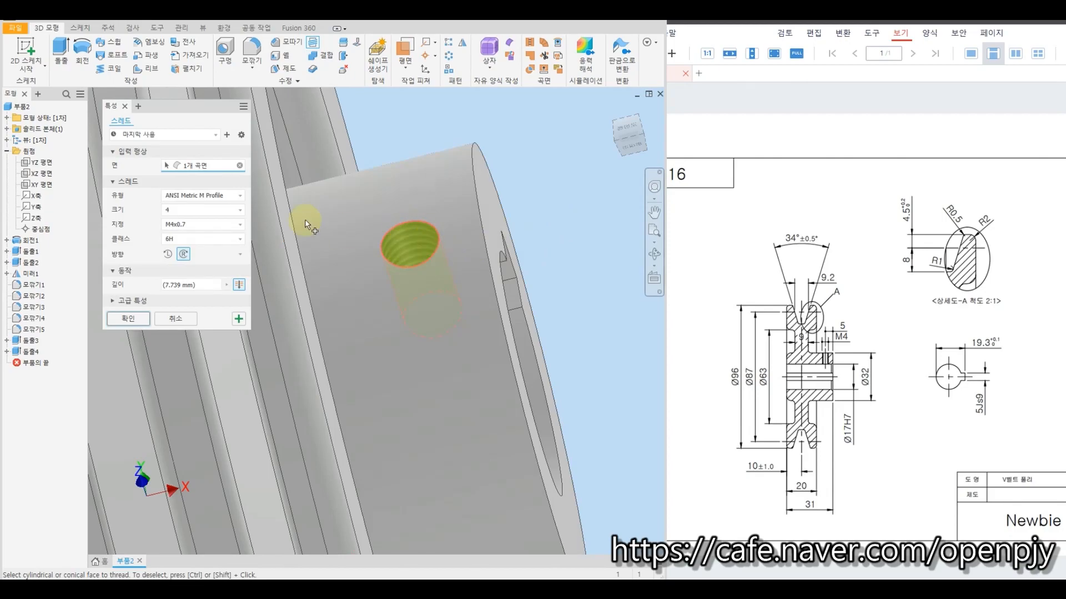
pyautogui.click(232, 198)
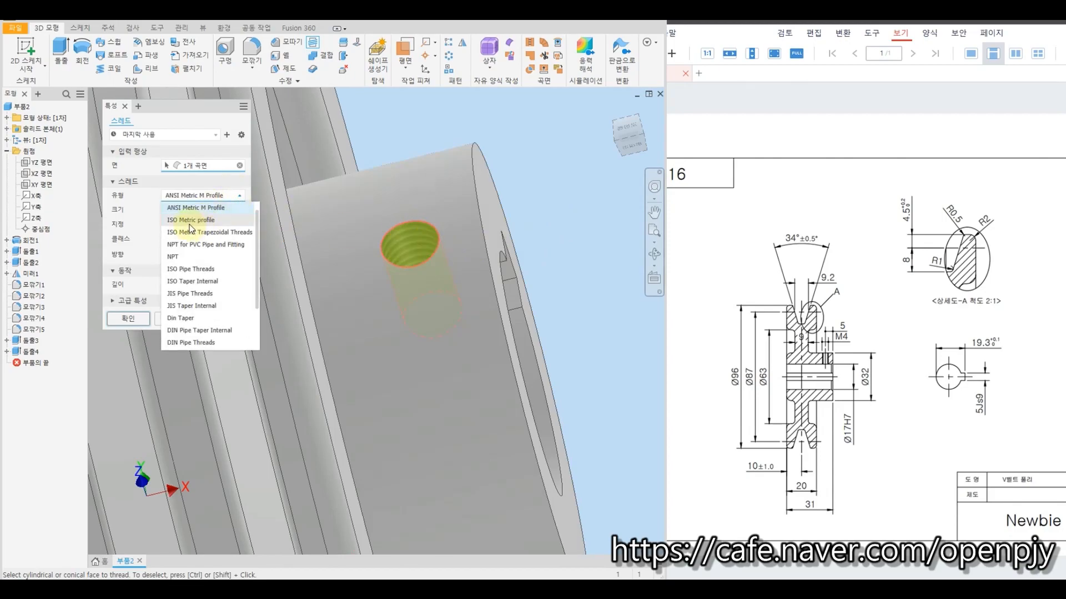
pyautogui.click(196, 220)
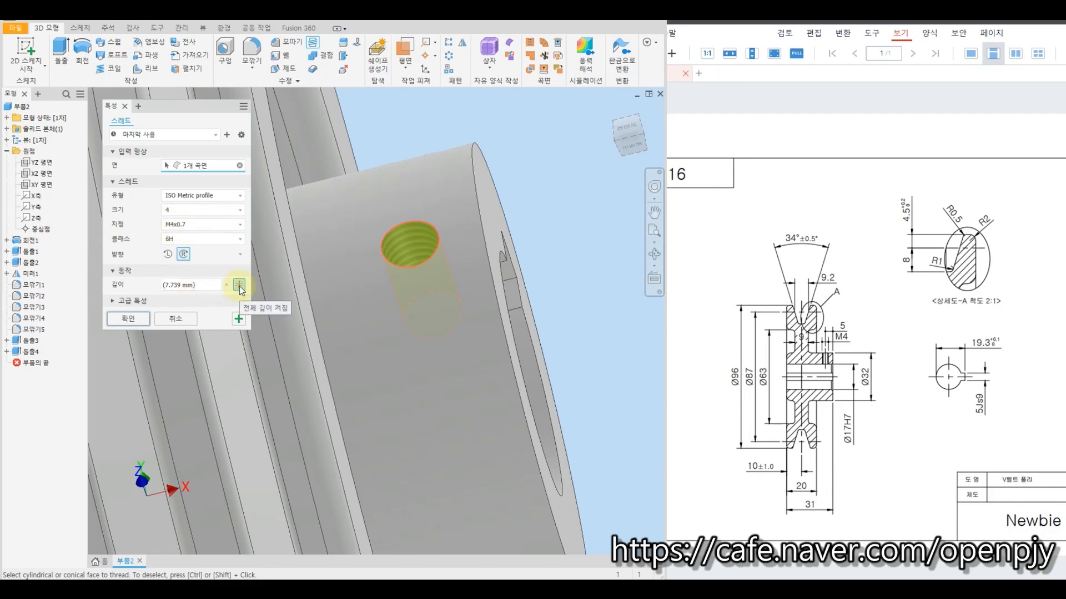
pyautogui.moveTo(437, 258)
pyautogui.keyDown('shift'); pyautogui.mouseDown(button='middle')
pyautogui.moveTo(446, 279)
pyautogui.moveTo(434, 285)
pyautogui.mouseUp(button='middle'); pyautogui.keyUp('shift')
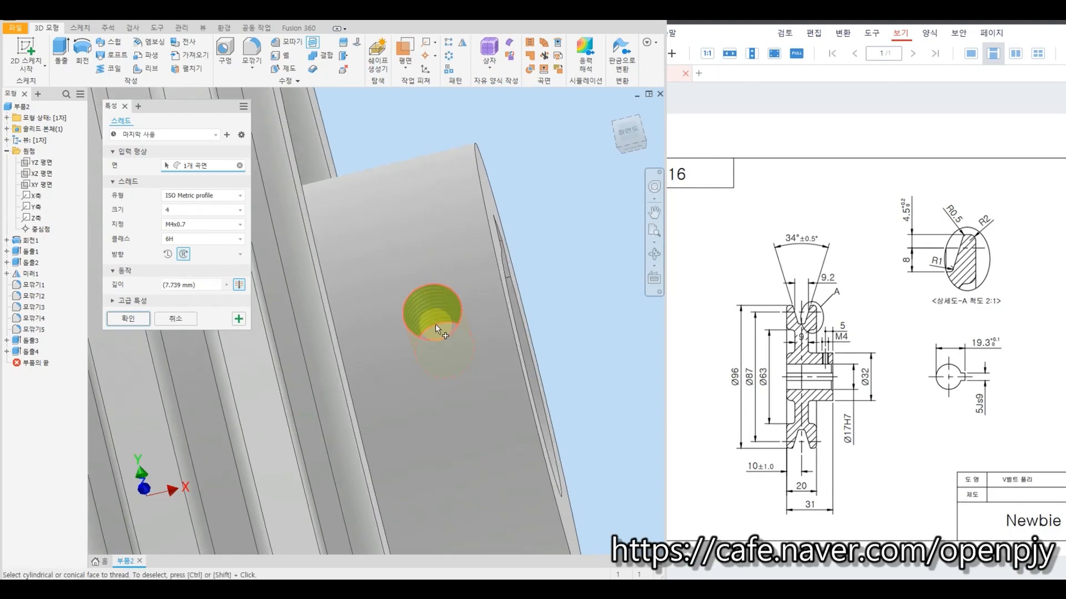
pyautogui.click(139, 324)
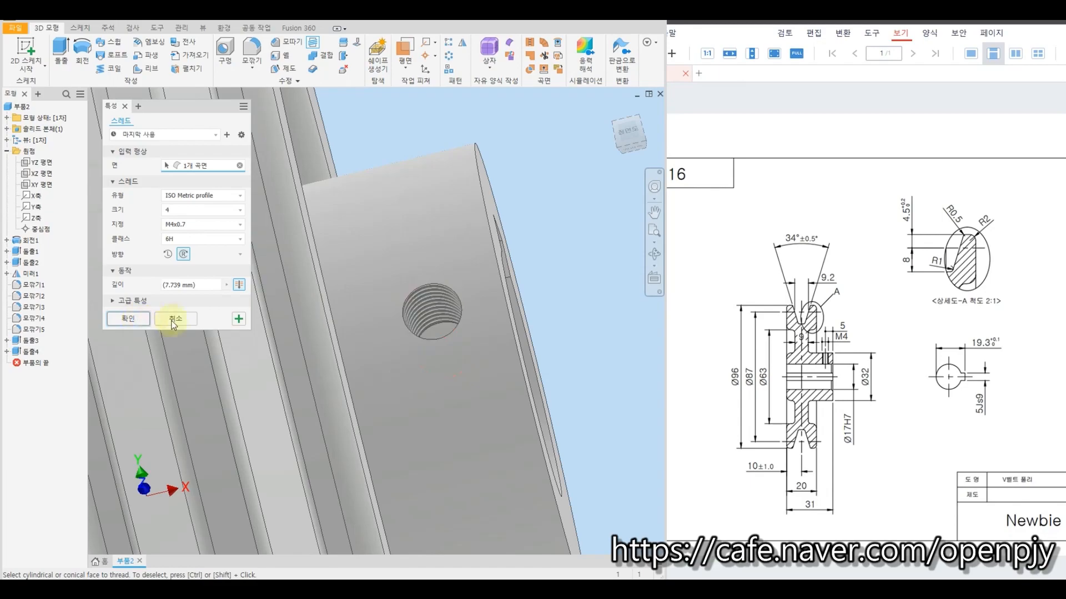
pyautogui.moveTo(617, 115); pyautogui.dragTo(613, 111)
pyautogui.click(612, 108)
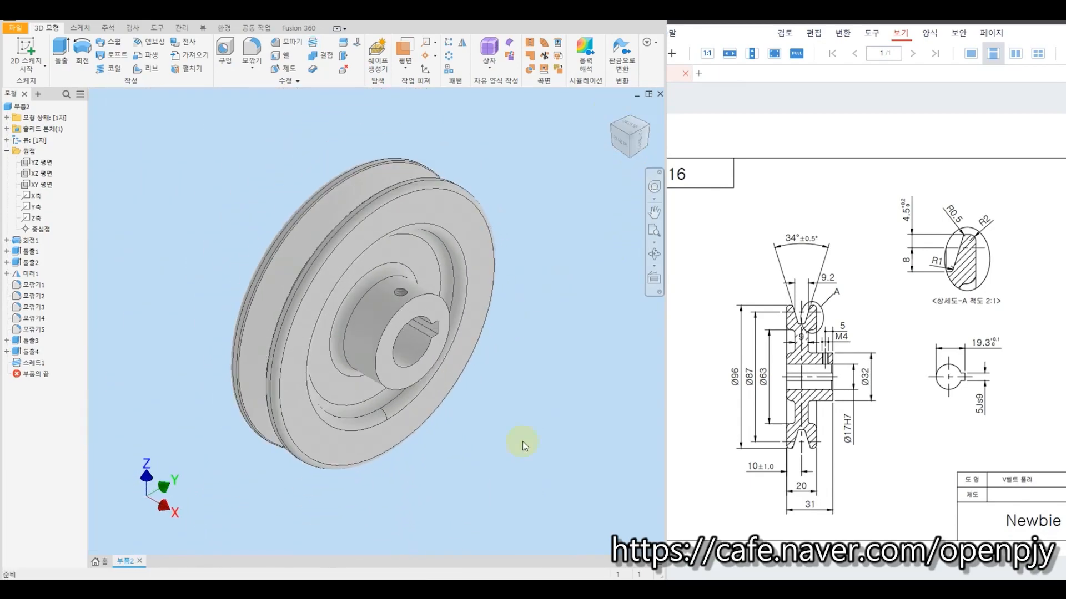
pyautogui.moveTo(447, 449)
pyautogui.keyDown('shift'); pyautogui.mouseDown(button='middle')
pyautogui.moveTo(537, 438)
pyautogui.moveTo(543, 448)
pyautogui.moveTo(429, 448)
pyautogui.moveTo(487, 448)
pyautogui.moveTo(461, 448)
pyautogui.mouseUp(button='middle'); pyautogui.keyUp('shift')
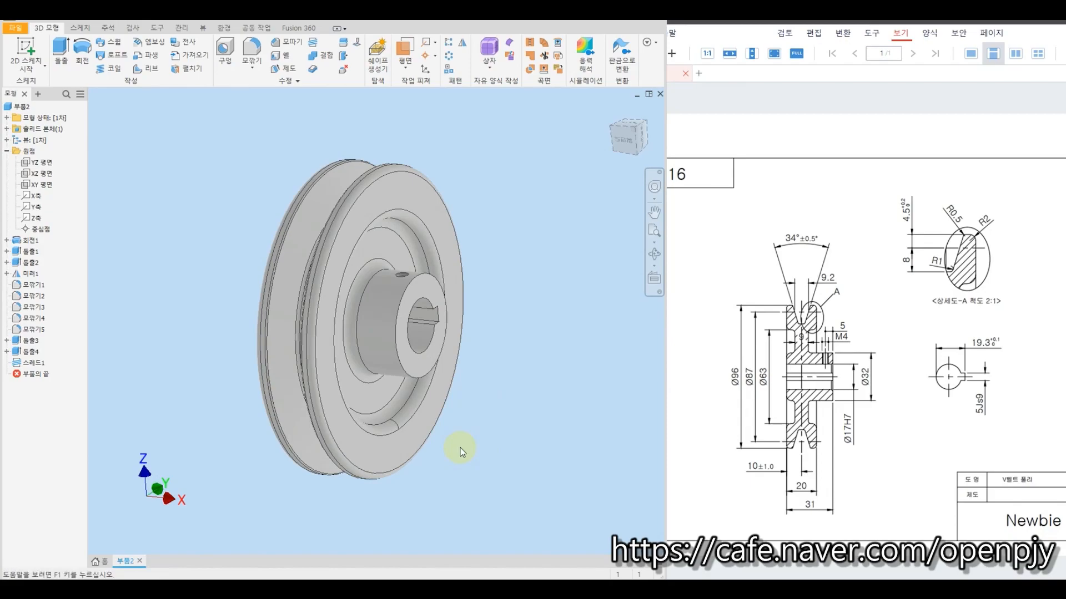